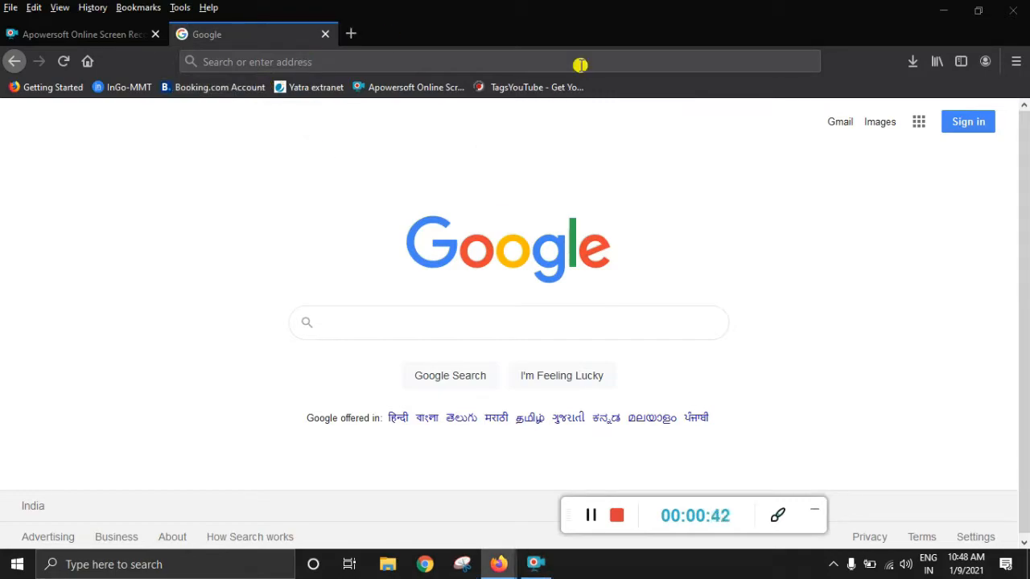
- Open the in.goibibo.com website
left_click(282, 56)
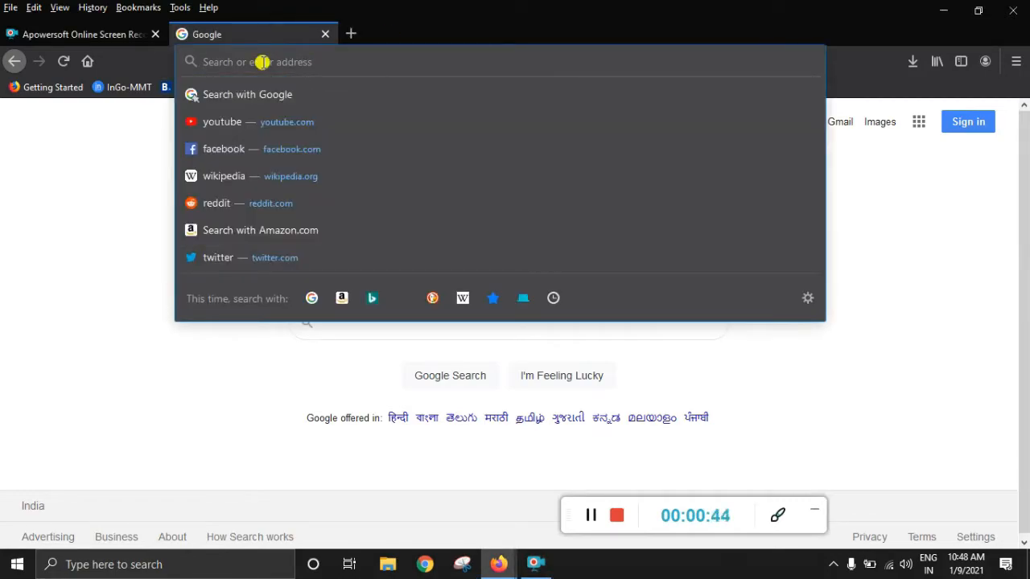
type("in.goibibo.com")
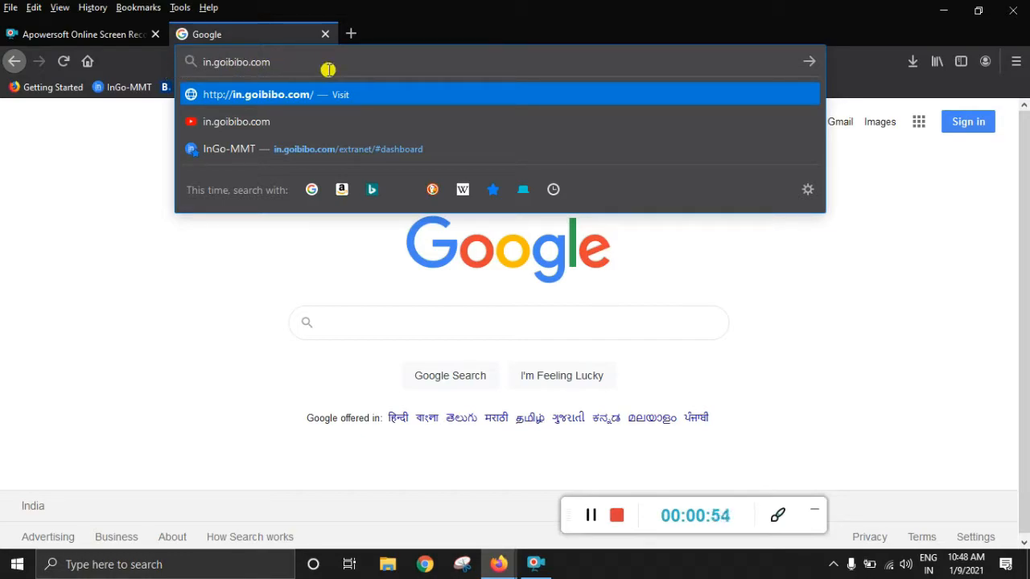
key("Return")
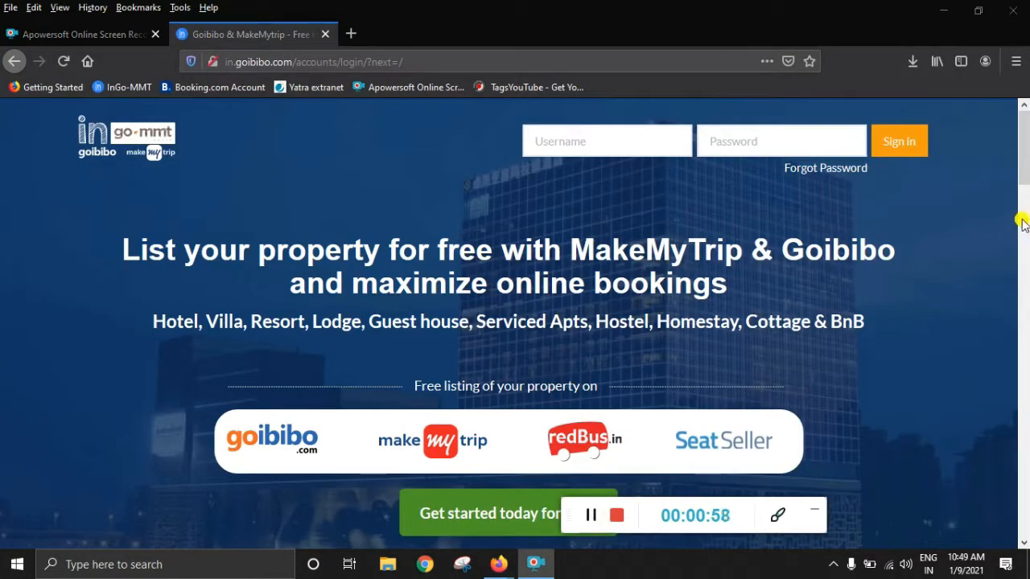
- Open the free property sign-up form from the Goibibo and MakeMyTrip listing page
mouse_move(1026, 144)
left_mouse_down()
mouse_move(1015, 523)
mouse_move(1026, 138)
left_mouse_up()
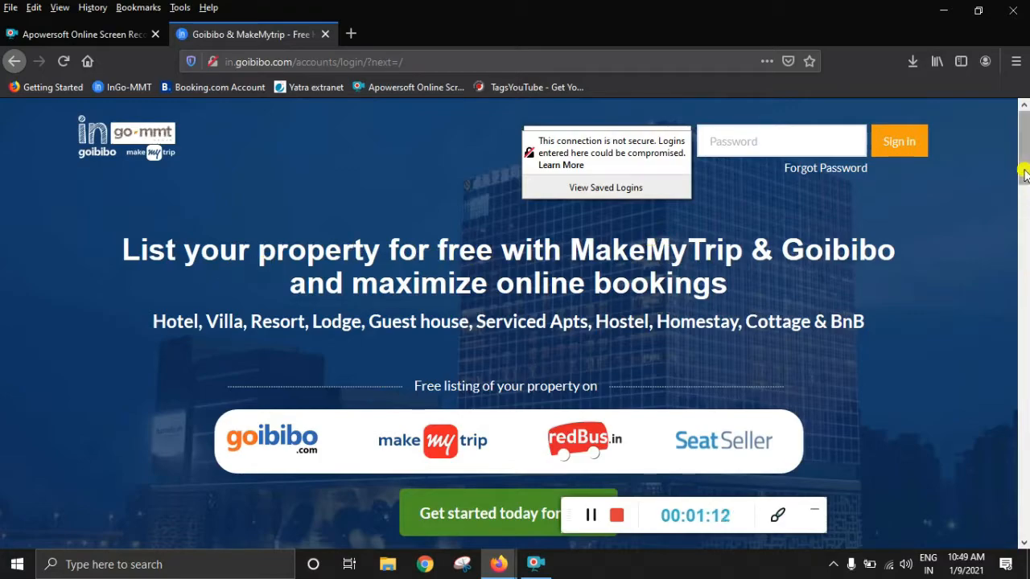
left_click_drag(1024, 167, 1019, 214)
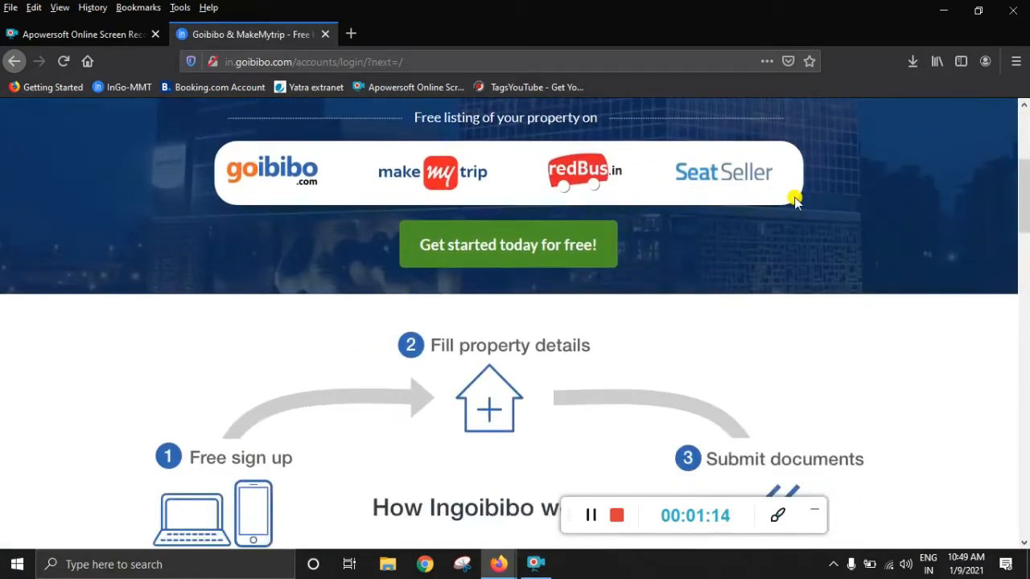
left_click(565, 255)
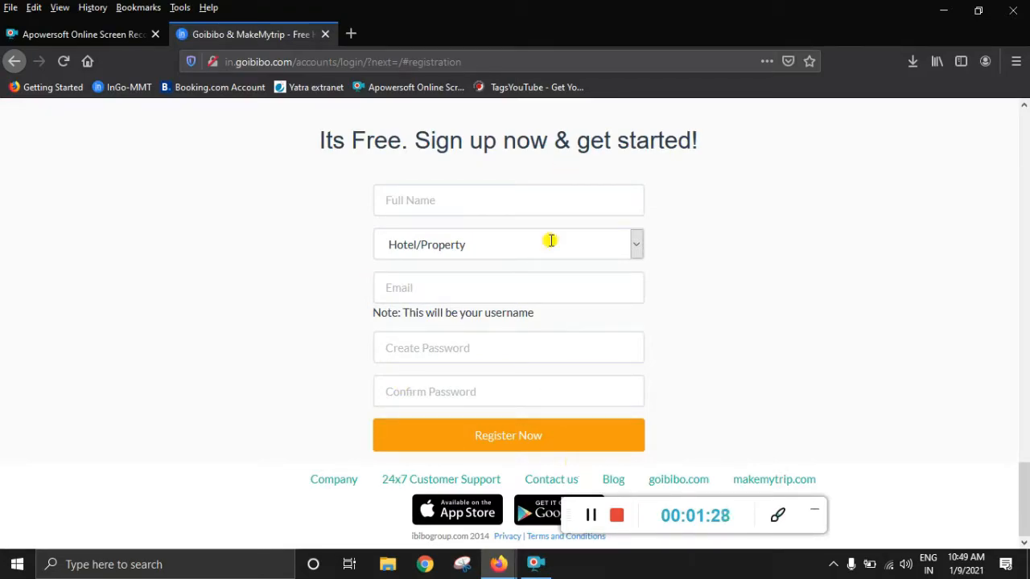
- Fill in the full name, email and password with confirmation, choose Hotel/Property as the account type, and submit the registration
left_click(591, 513)
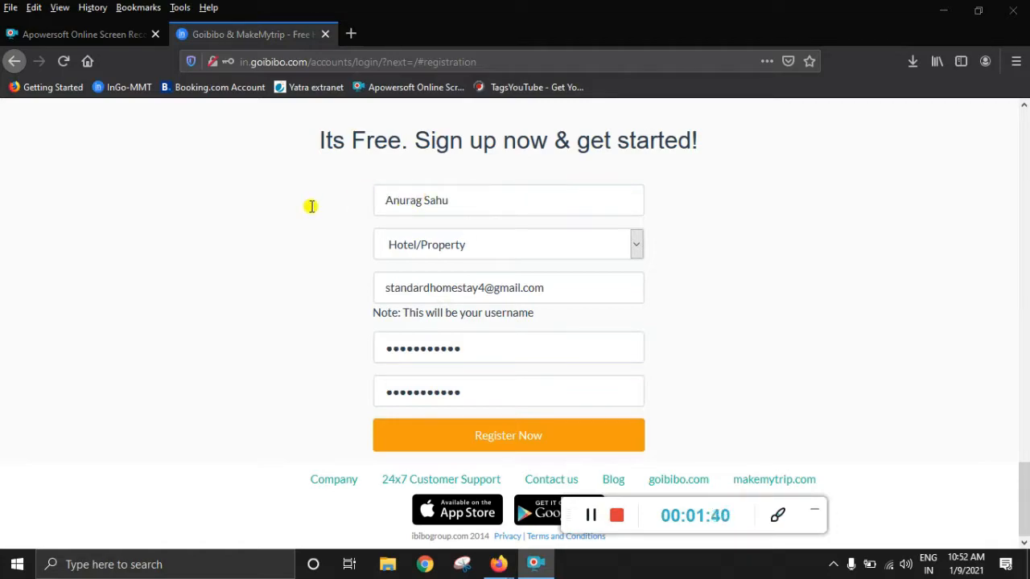
left_click_drag(378, 201, 462, 271)
left_click(459, 248)
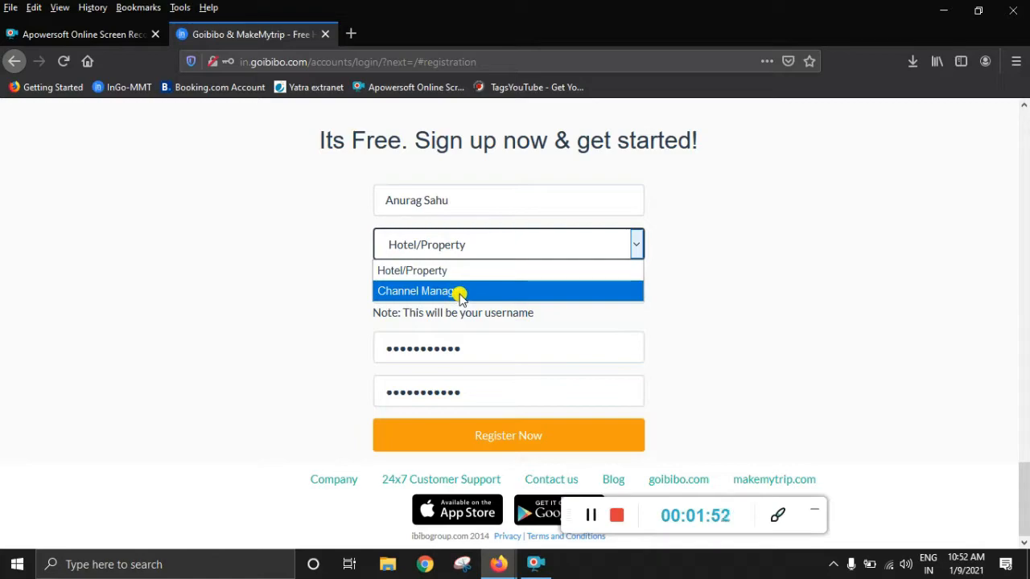
left_click(422, 271)
left_click(752, 252)
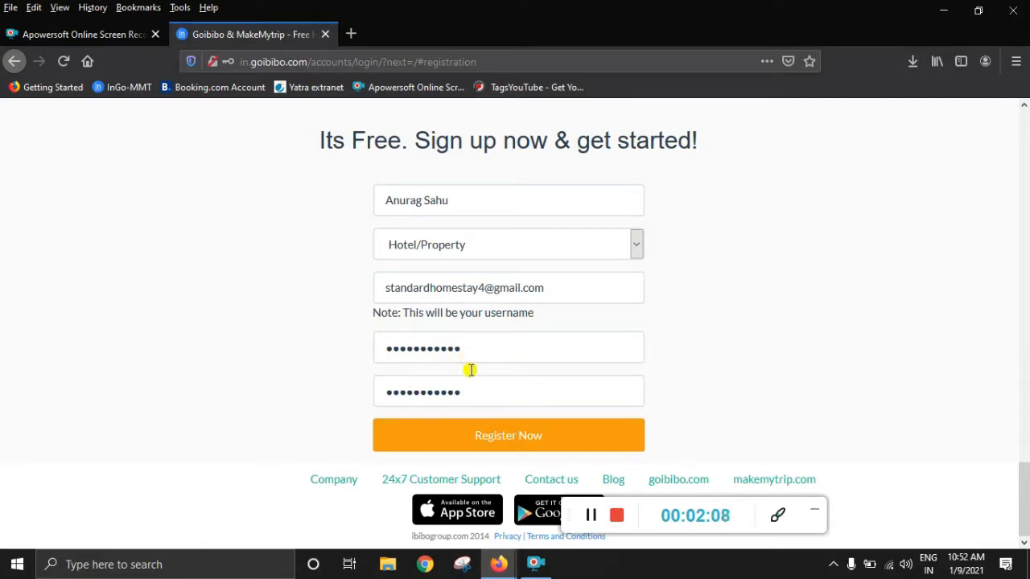
left_click(461, 441)
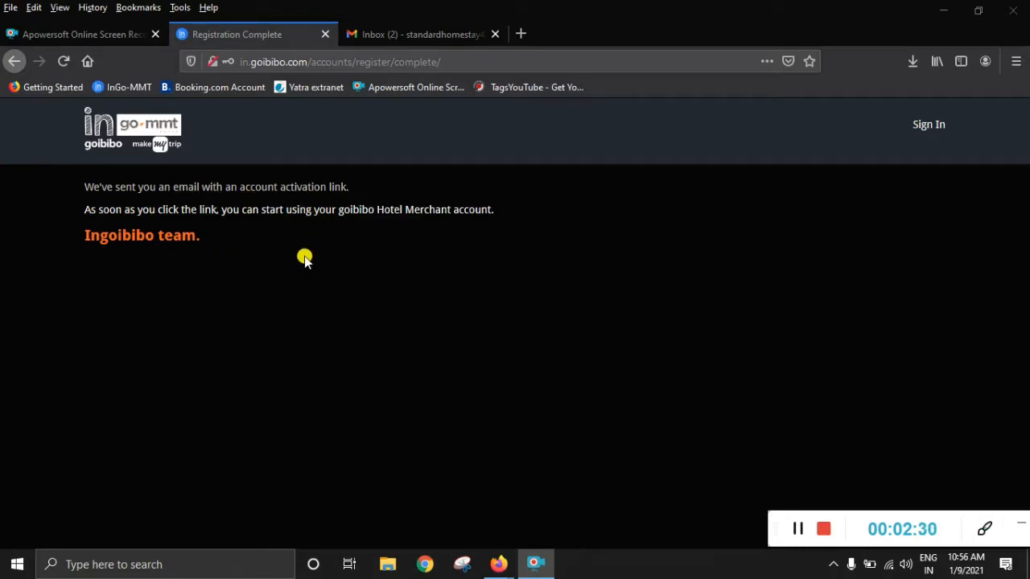
- Open the "Activate Your InGo-MMT Account!" email in Gmail and follow its account activation link
left_click(378, 36)
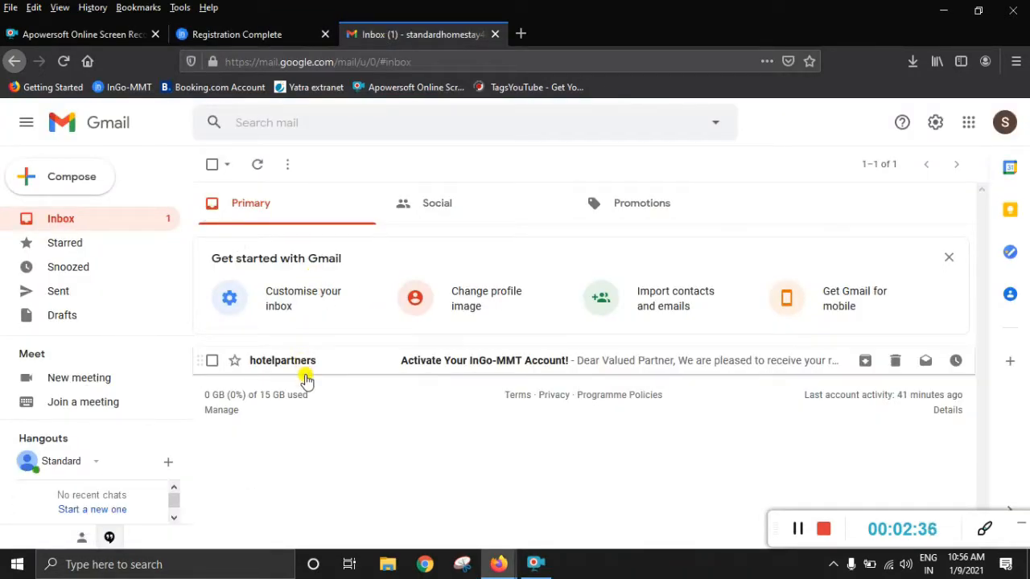
left_click(523, 361)
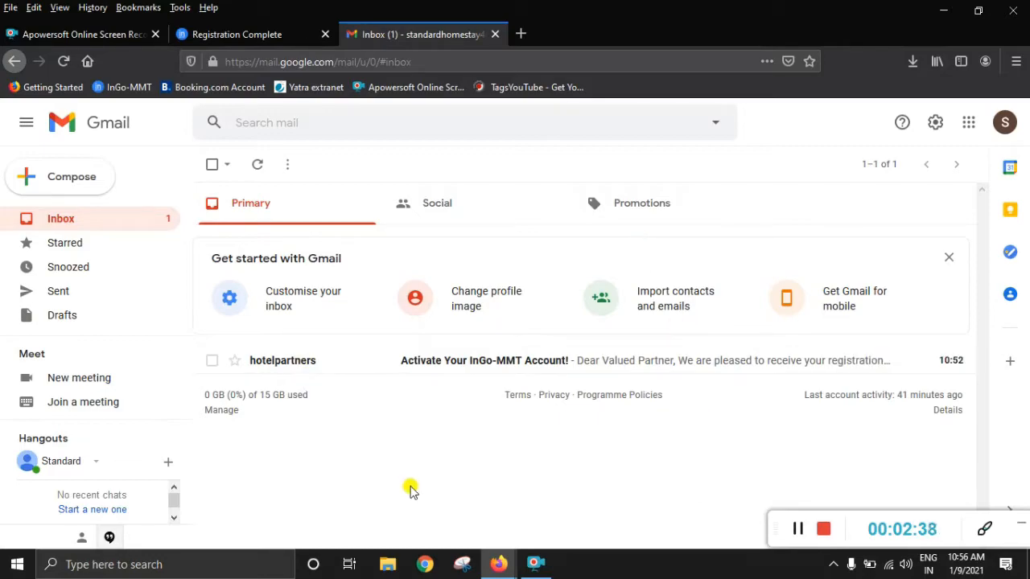
left_click(798, 530)
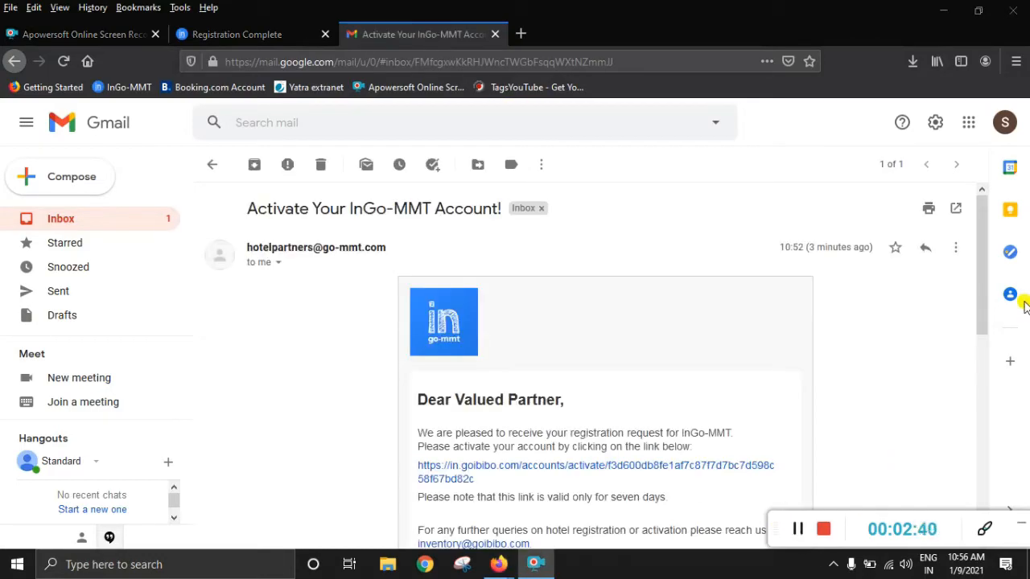
left_click(983, 282)
left_click_drag(983, 281, 988, 320)
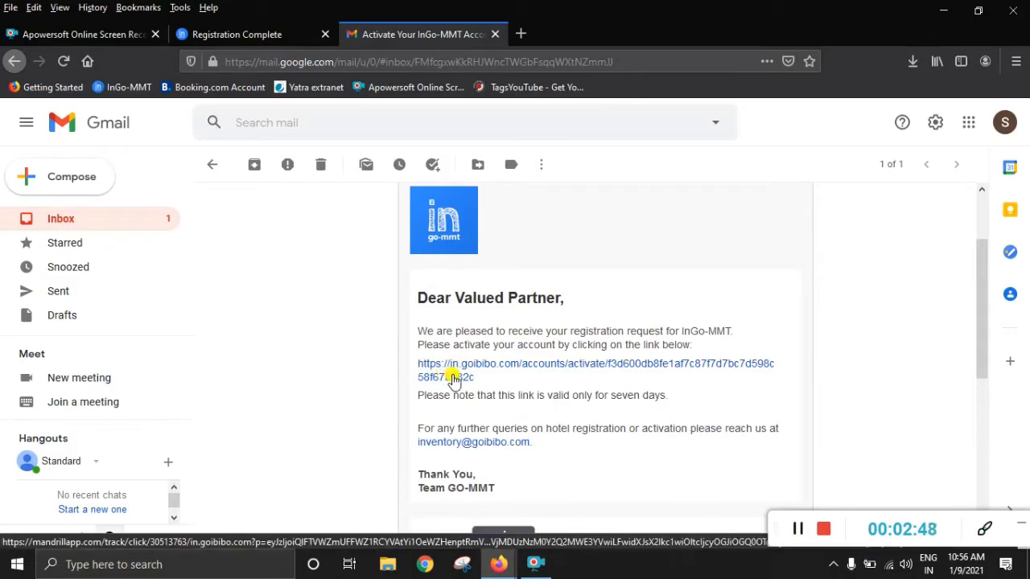
left_click(570, 366)
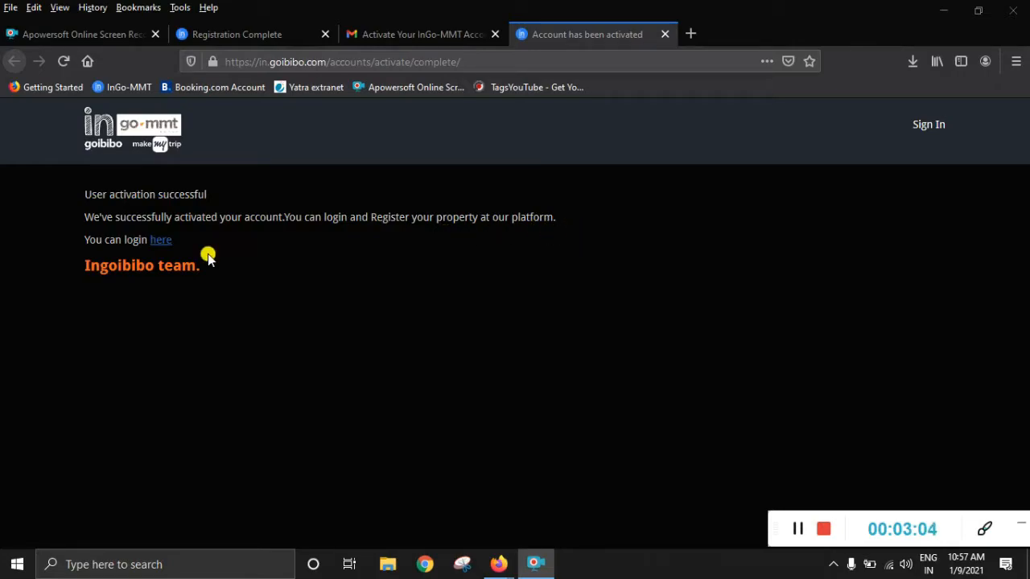
- Go to the login page from the activation page and sign in with the registered email and account password
left_click(161, 241)
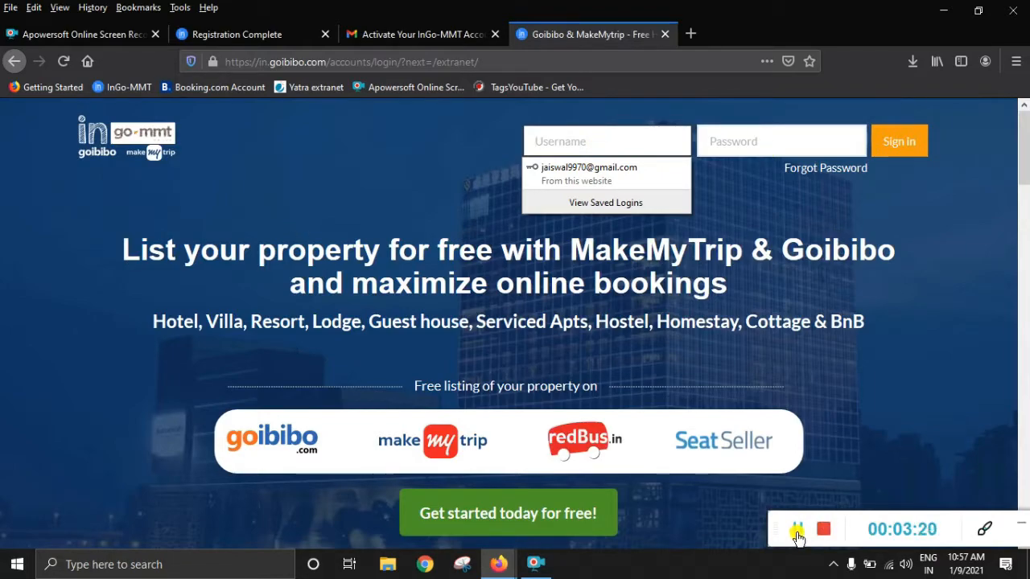
left_click(796, 531)
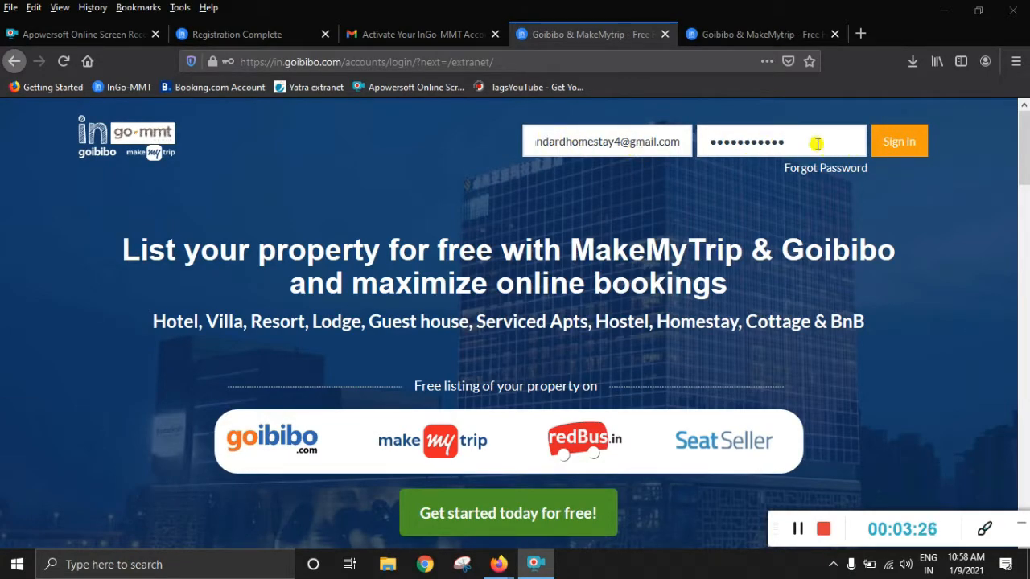
left_click(723, 34)
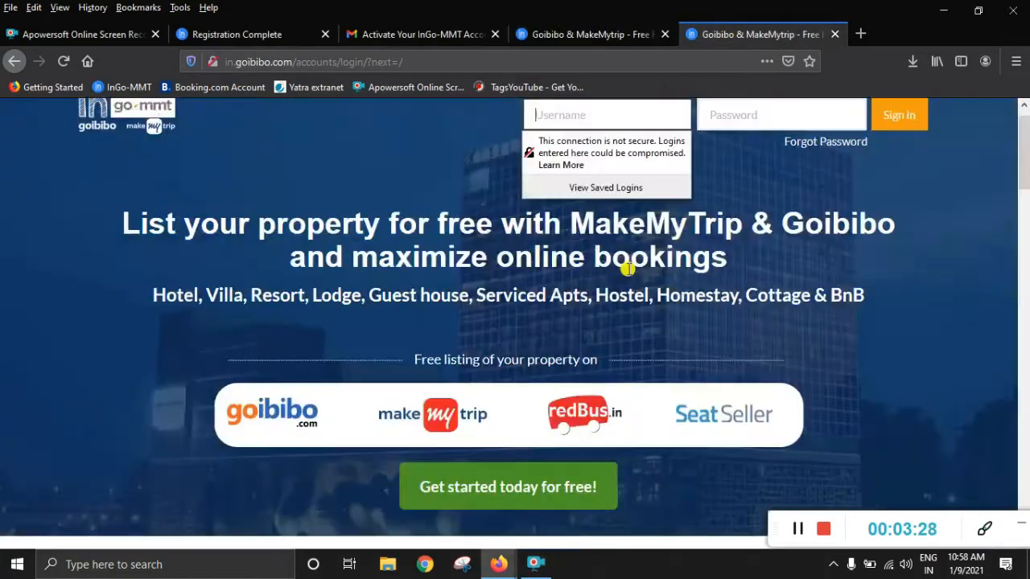
scroll(703, 310, "down", 15)
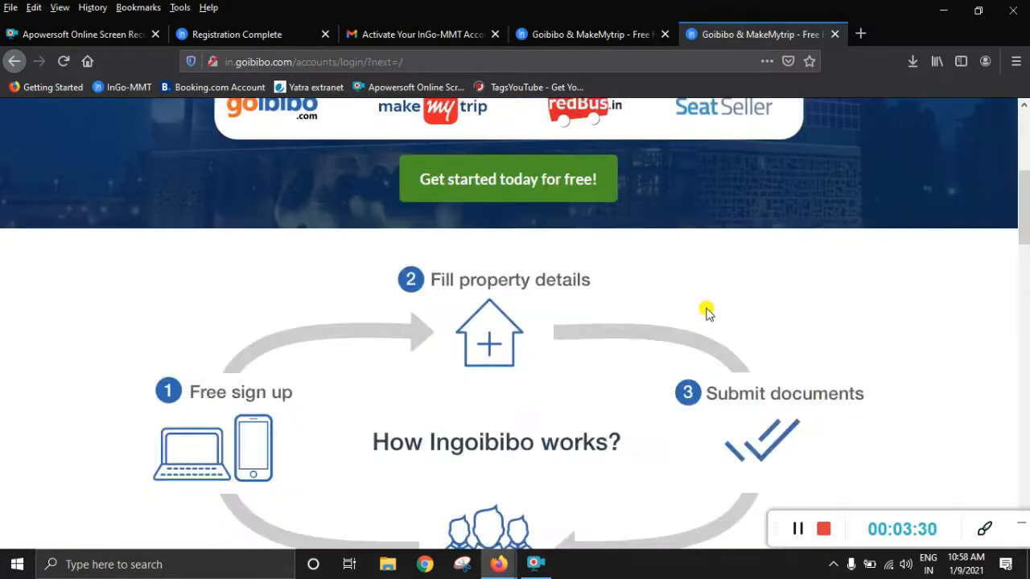
scroll(700, 308, "down", 4)
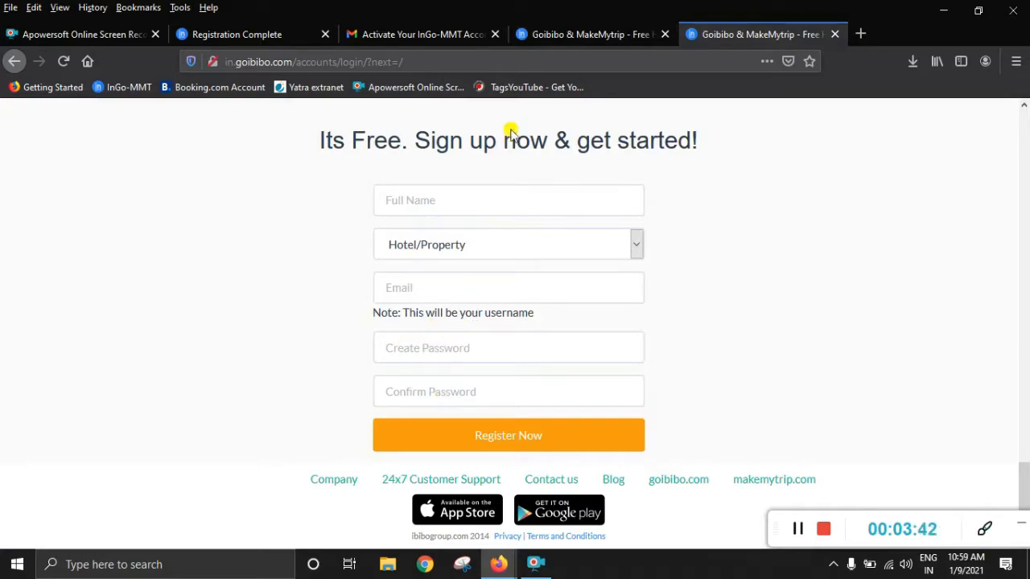
left_click(579, 32)
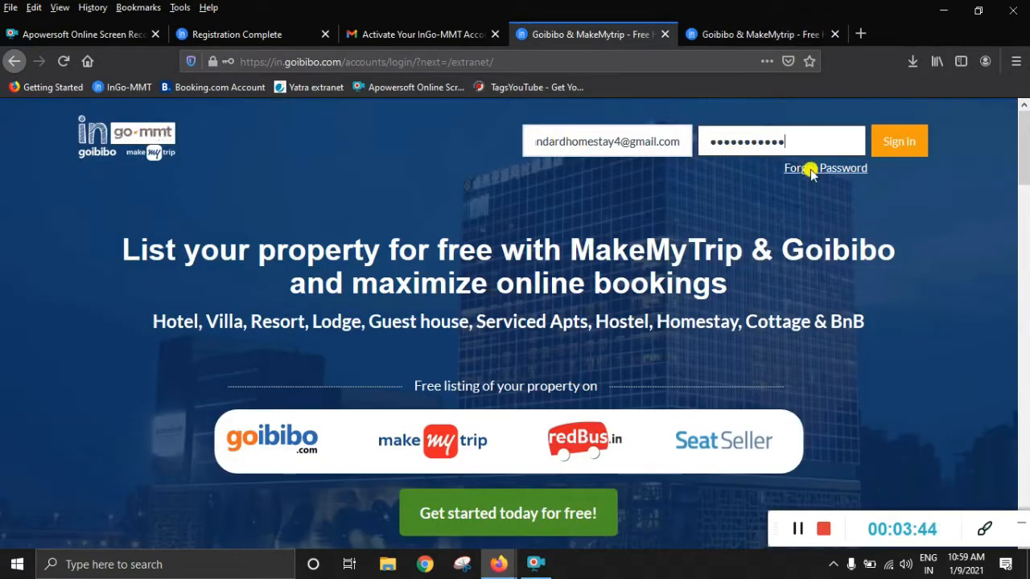
left_click(899, 142)
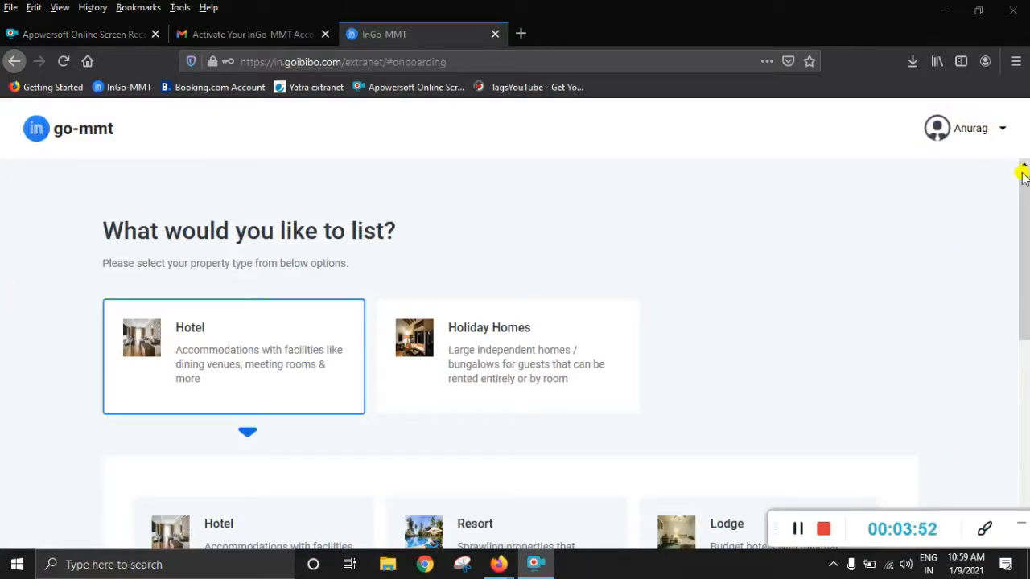
- Examine the property types offered under the Hotel category on the onboarding page
scroll(424, 227, "down", 1)
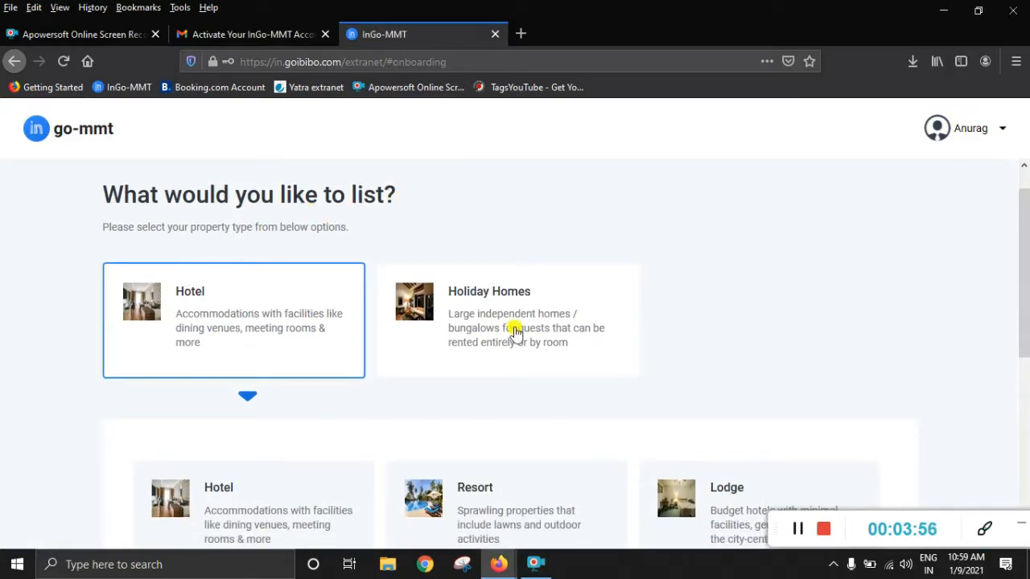
mouse_move(1025, 298)
left_mouse_down()
mouse_move(1025, 505)
mouse_move(1024, 318)
left_mouse_up()
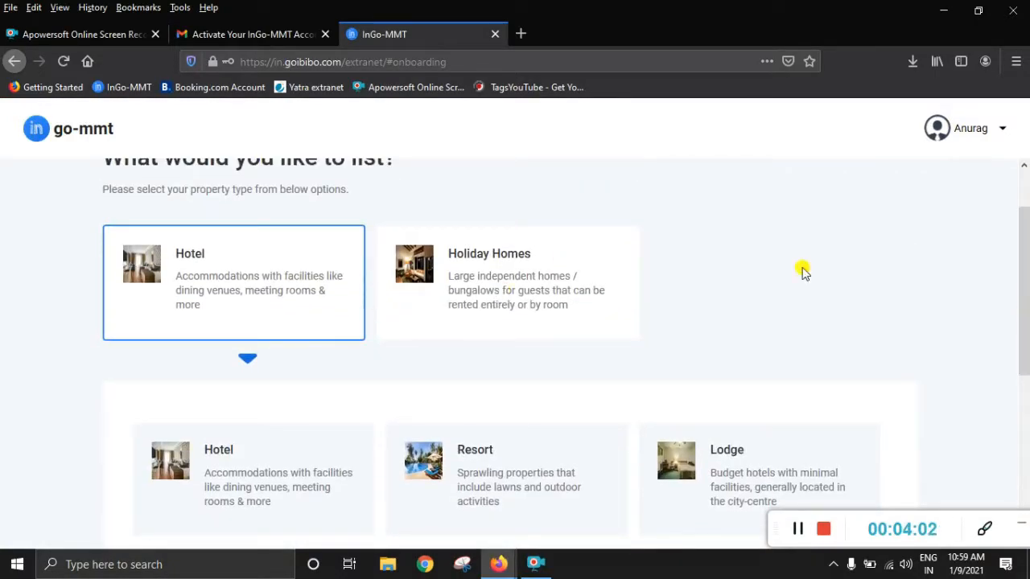
left_click_drag(1019, 275, 1026, 350)
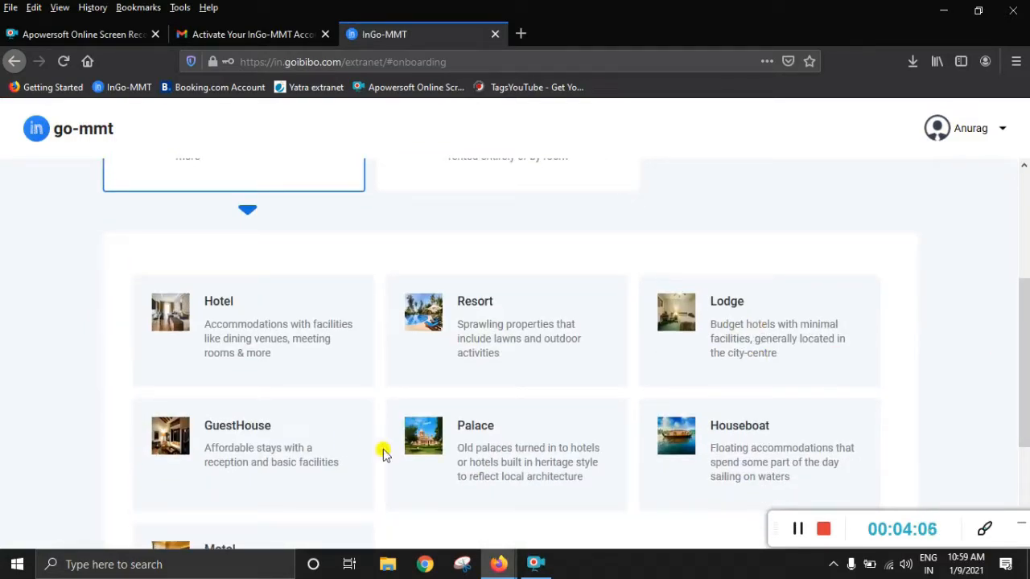
left_click_drag(1025, 344, 1025, 440)
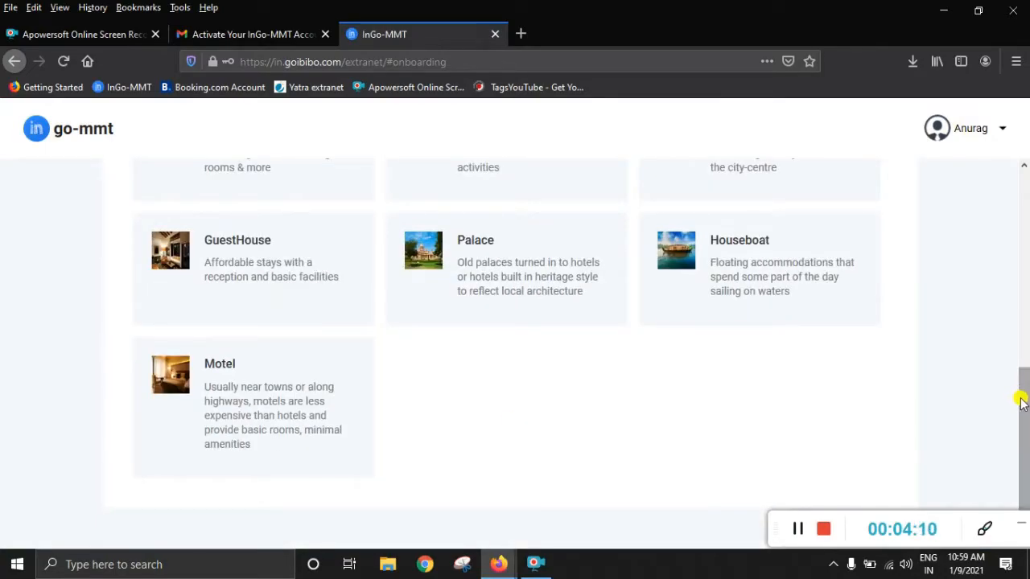
left_click_drag(1019, 402, 1018, 184)
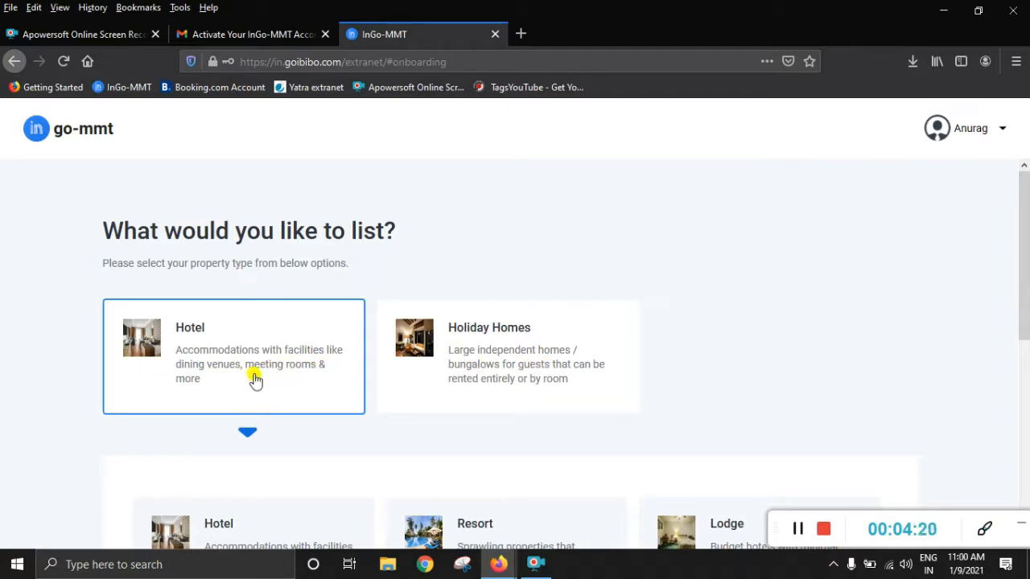
left_click_drag(1023, 280, 1027, 422)
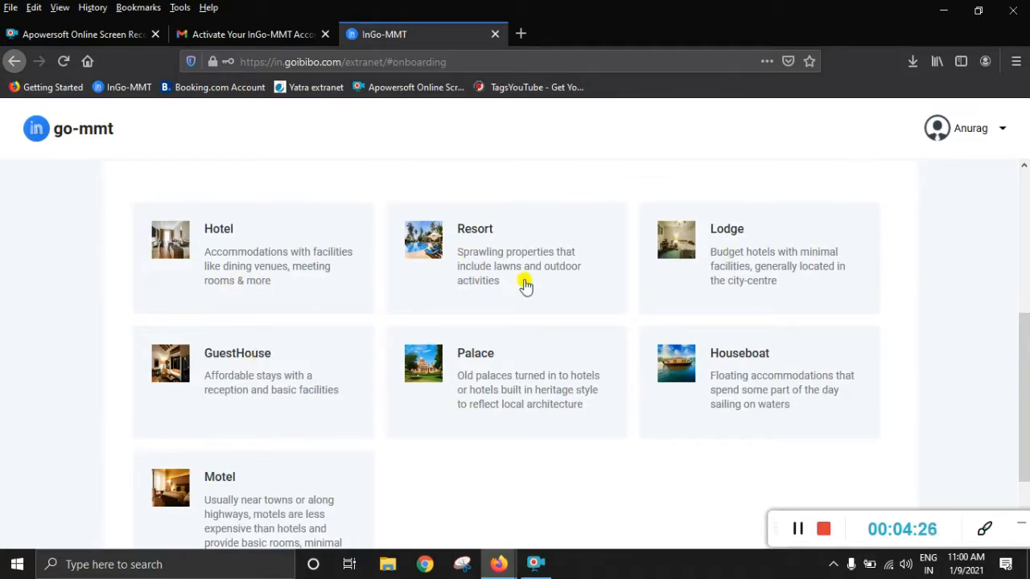
left_click_drag(1025, 407, 1025, 256)
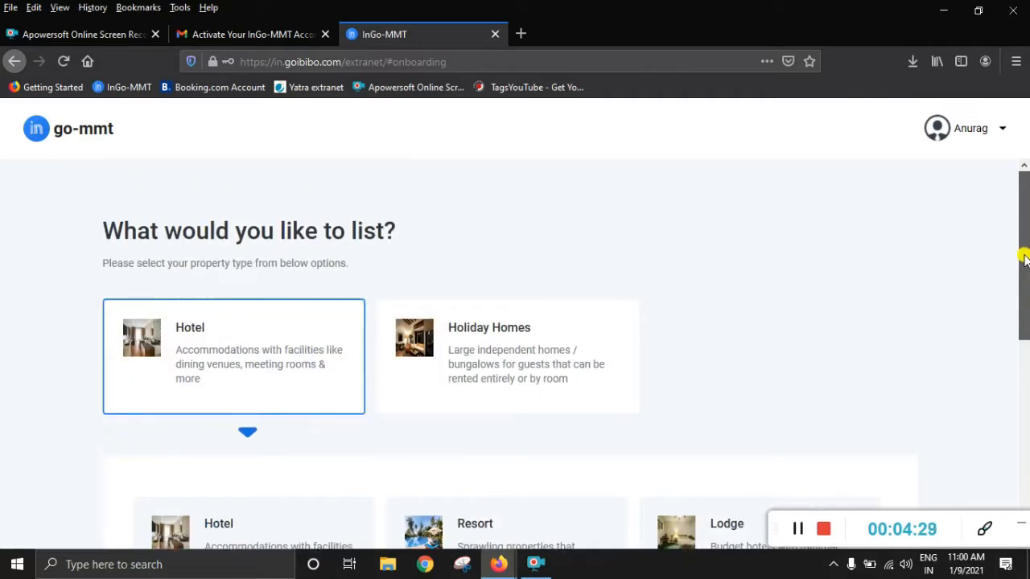
- Select the Holiday Homes category and look through its property types
left_click(522, 356)
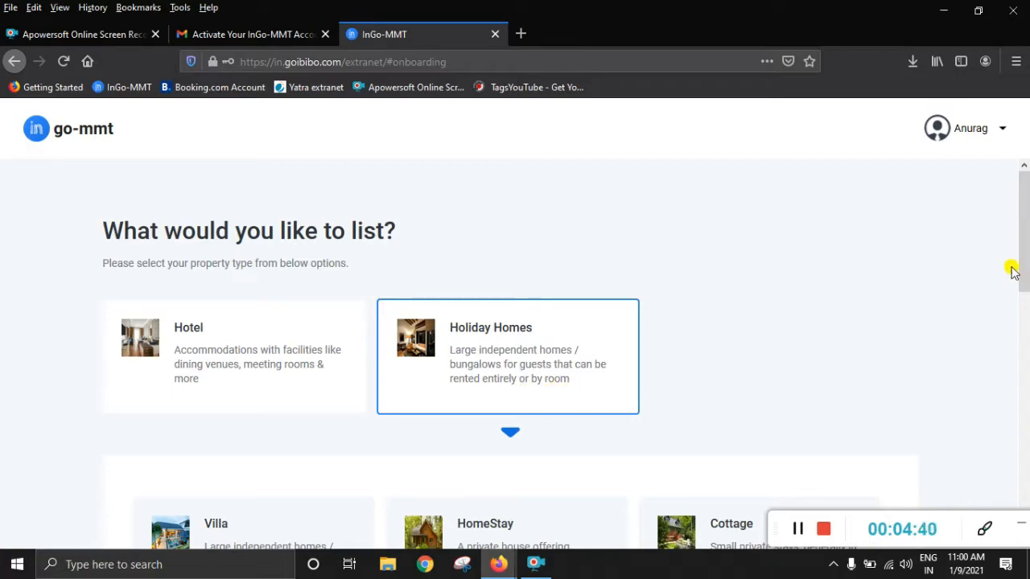
left_click_drag(1018, 269, 1020, 362)
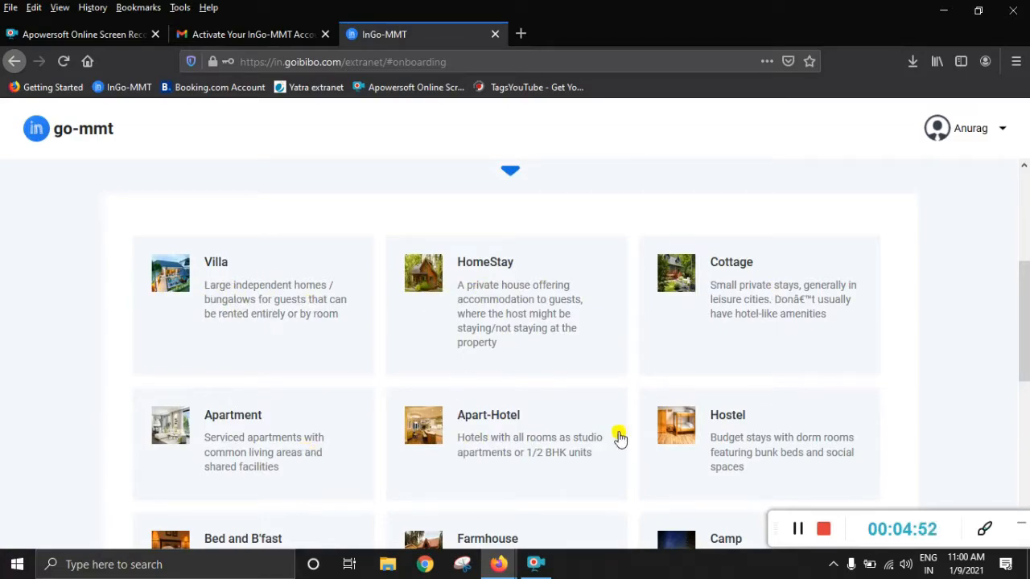
left_click_drag(1020, 354, 1025, 439)
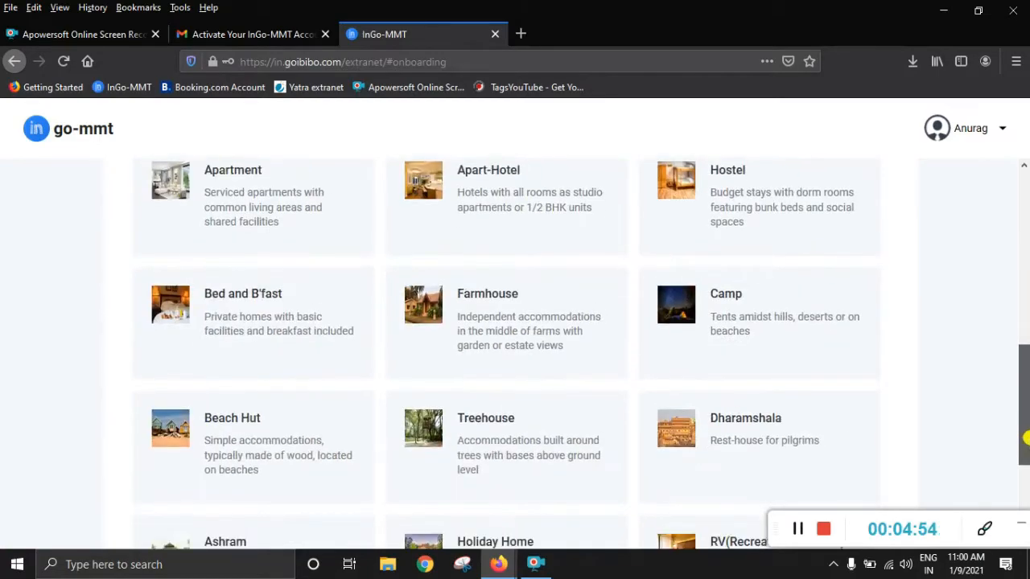
left_click_drag(1023, 364, 1025, 420)
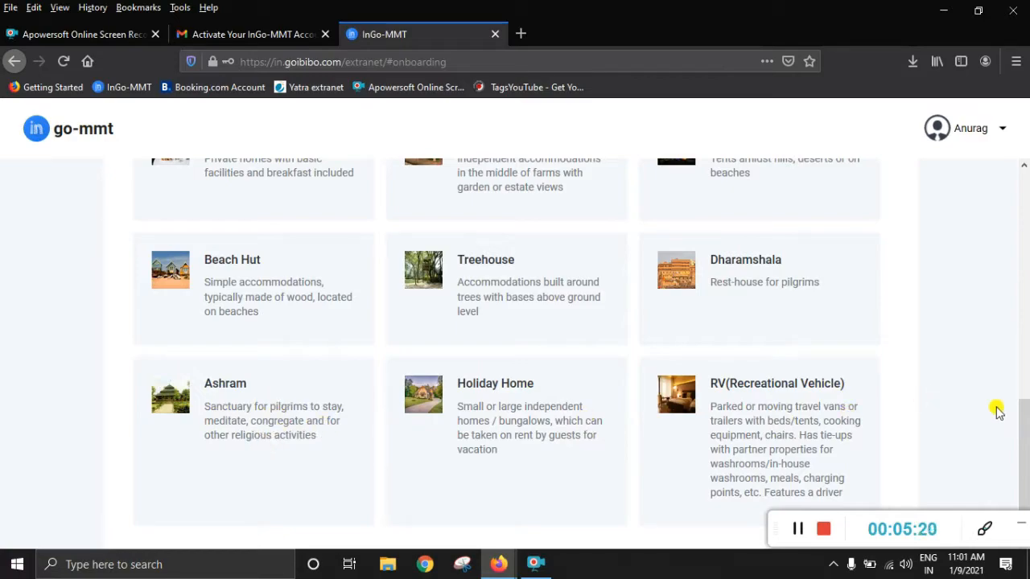
left_click(1024, 421)
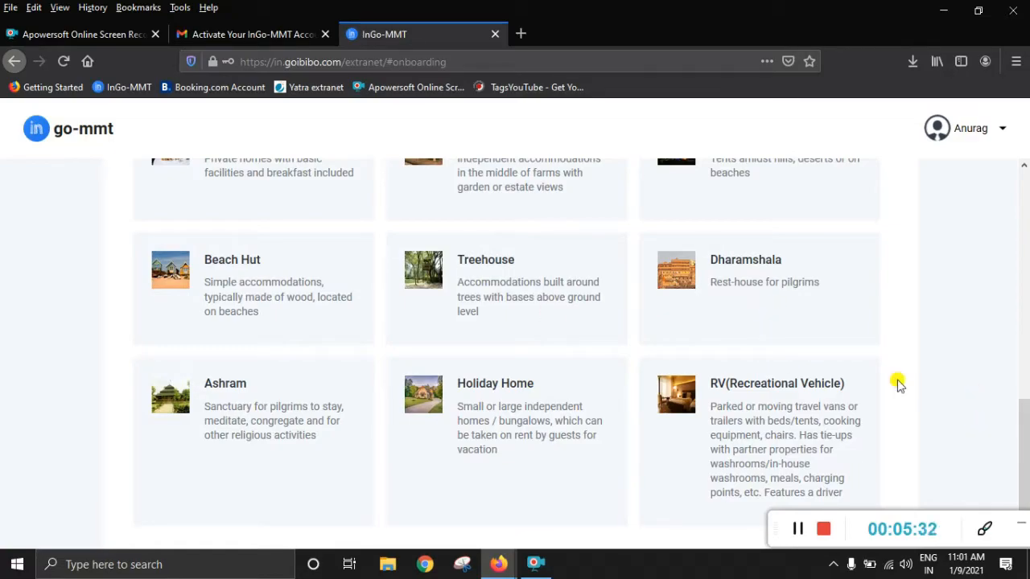
left_click_drag(1023, 434, 103, 268)
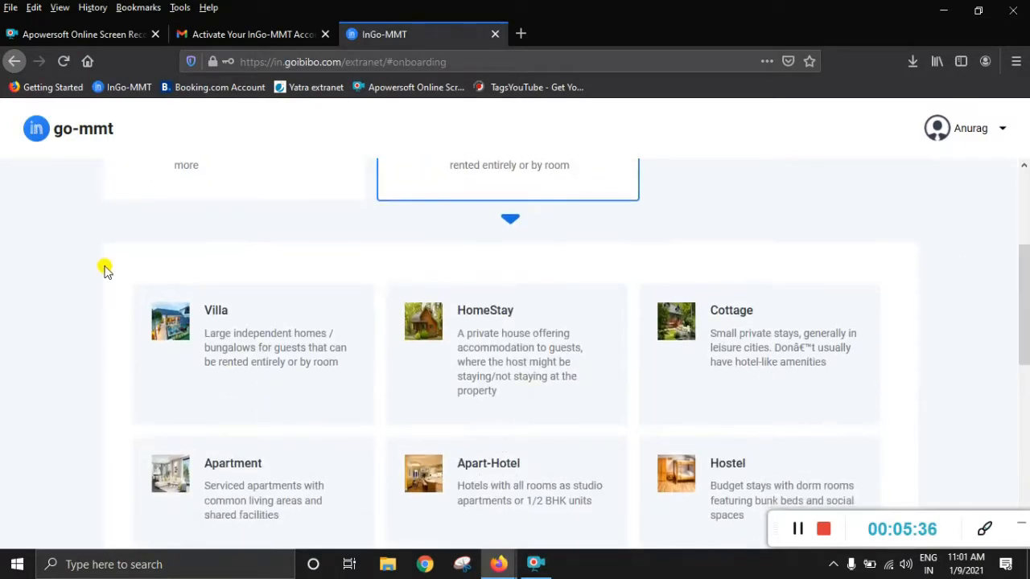
- Choose HomeStay as the property type and set it to be sold as an Entire Property
left_click(501, 364)
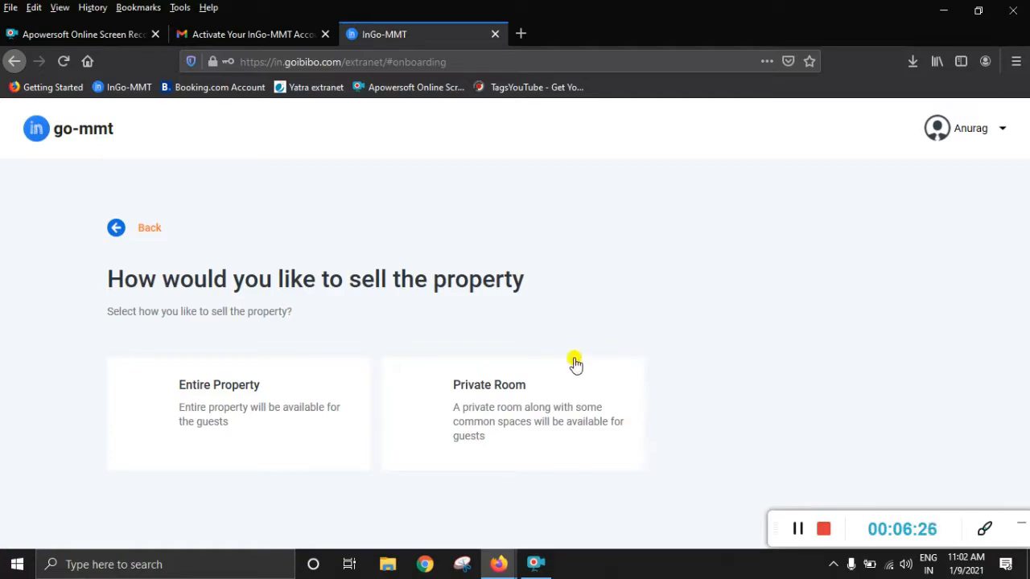
left_click_drag(566, 357, 636, 491)
left_click(657, 402)
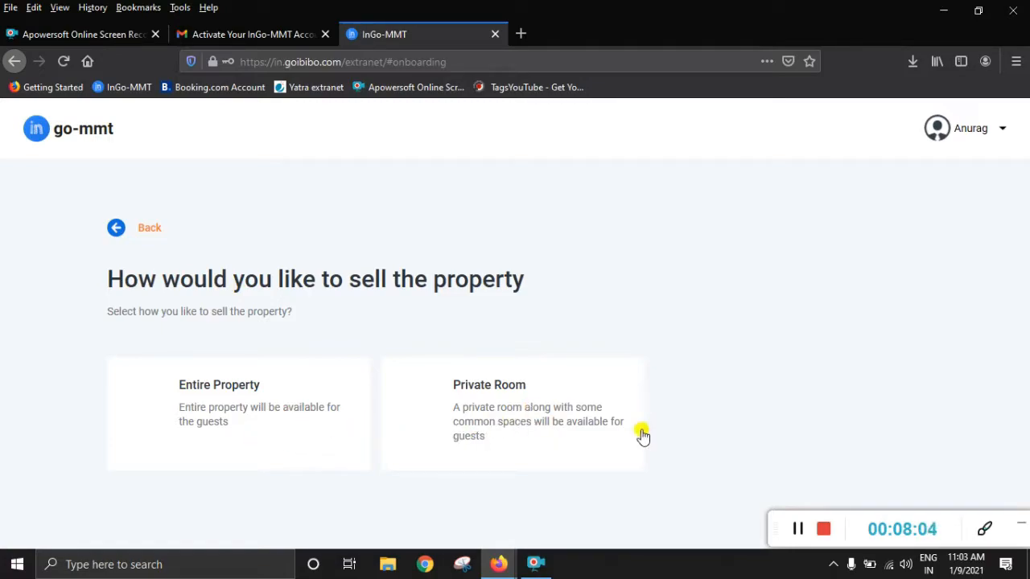
left_click(236, 408)
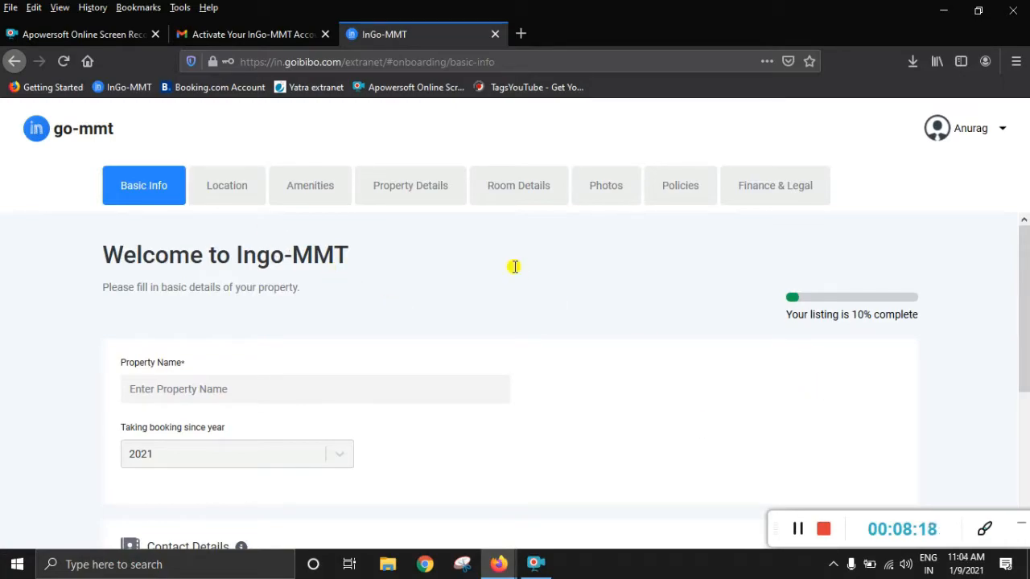
- Fill in the basic details with the property name Standard Homestay and the property's contact number and email
scroll(971, 294, "down", 1)
scroll(960, 305, "down", 3)
scroll(955, 322, "up", 3)
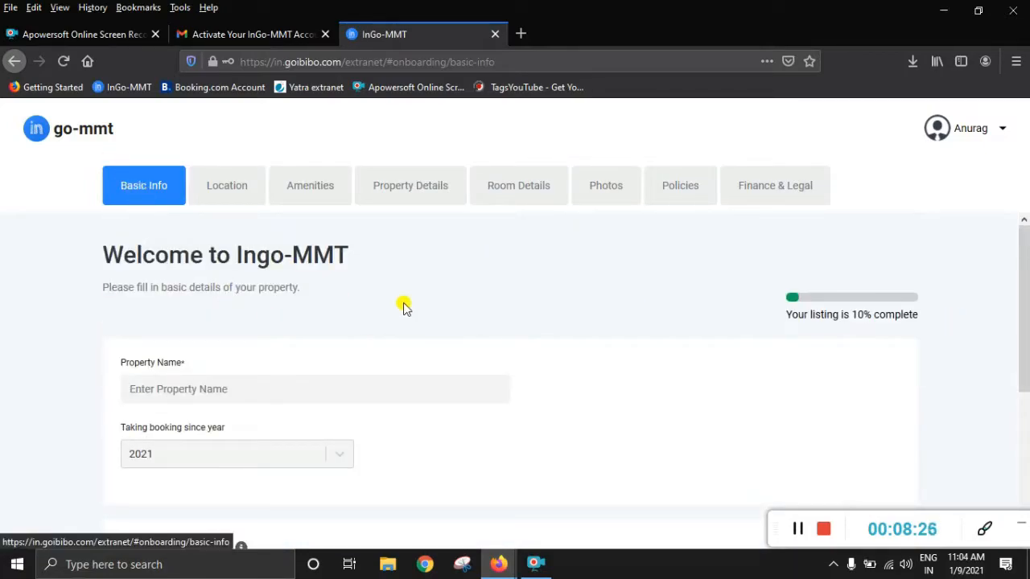
scroll(312, 278, "down", 3)
scroll(382, 254, "up", 3)
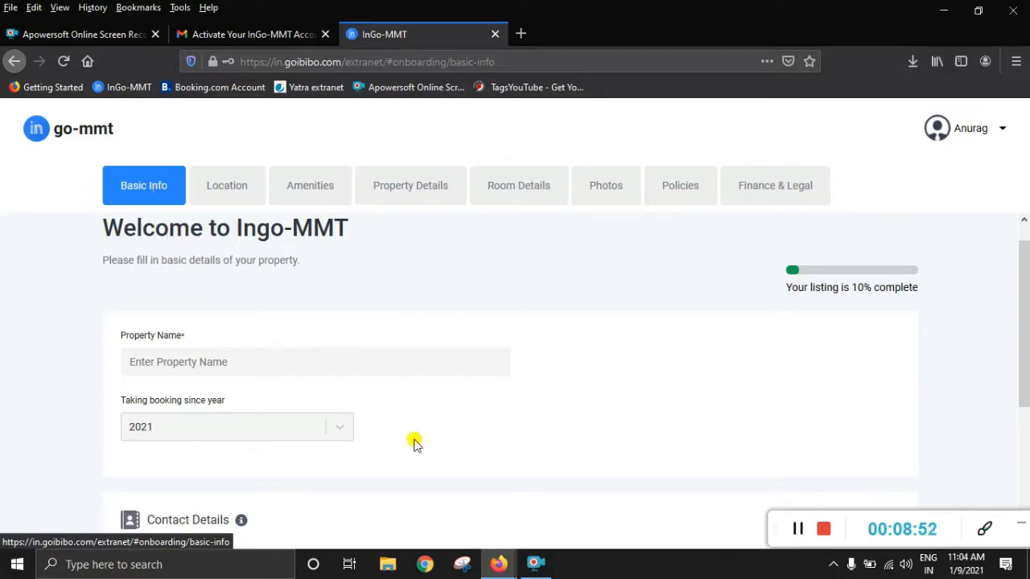
scroll(469, 391, "down", 2)
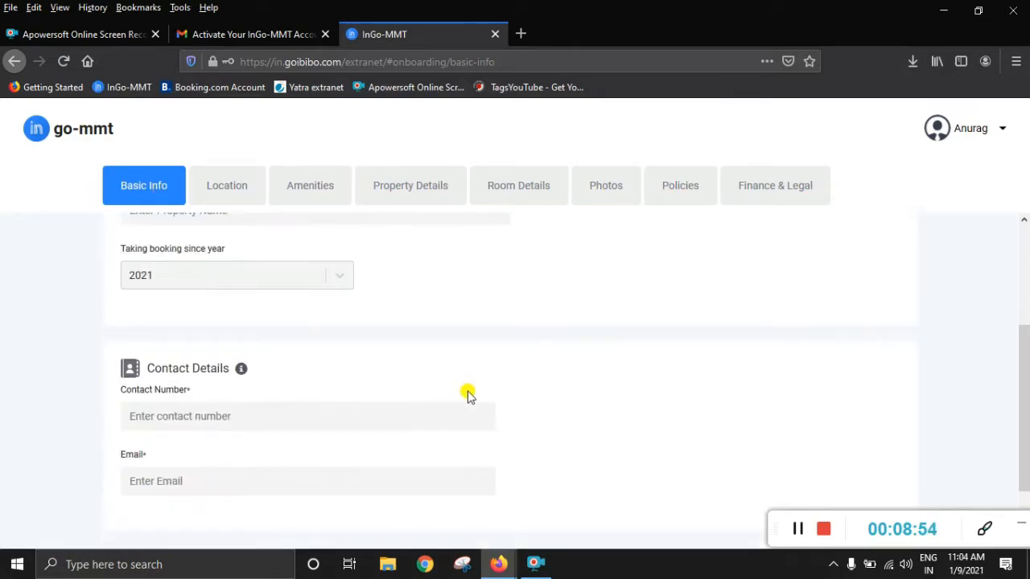
scroll(474, 395, "up", 1)
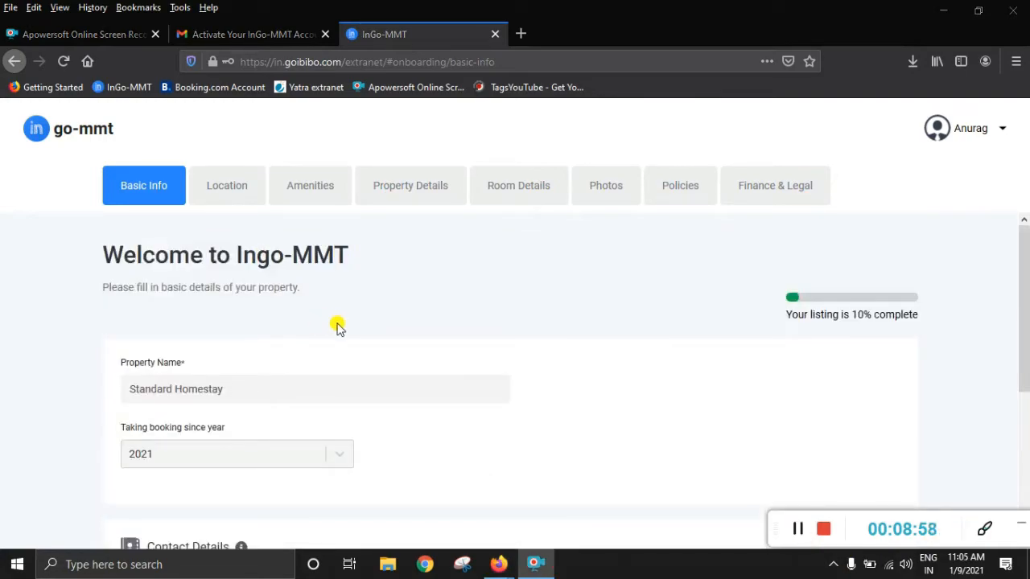
scroll(336, 326, "down", 1)
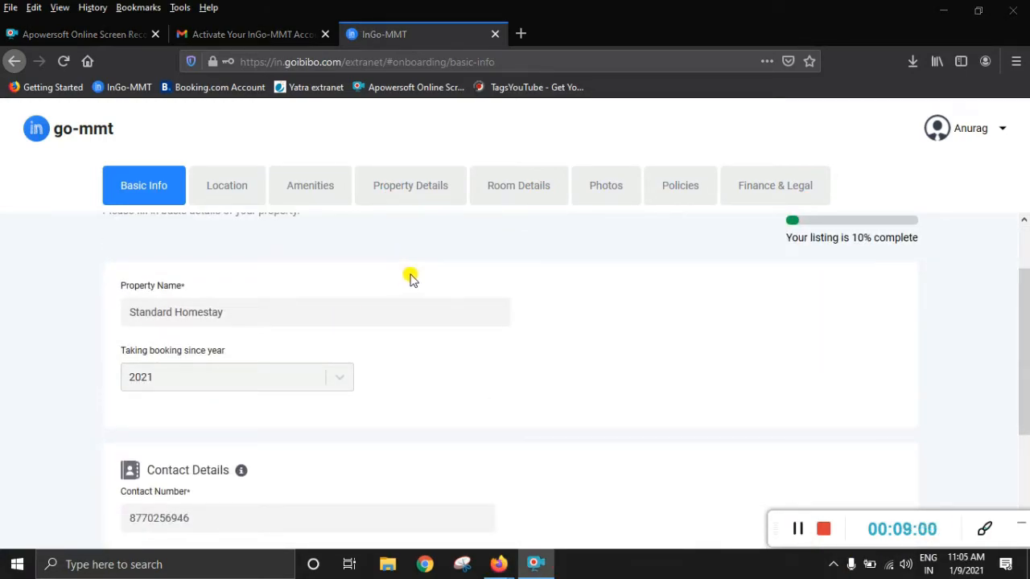
scroll(476, 289, "down", 1)
scroll(325, 336, "up", 2)
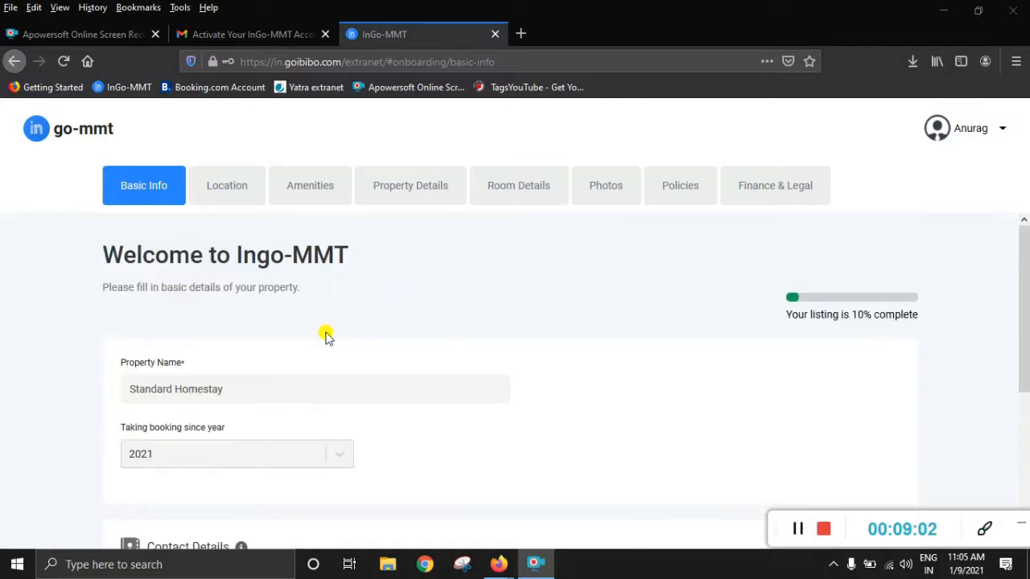
scroll(482, 399, "down", 1)
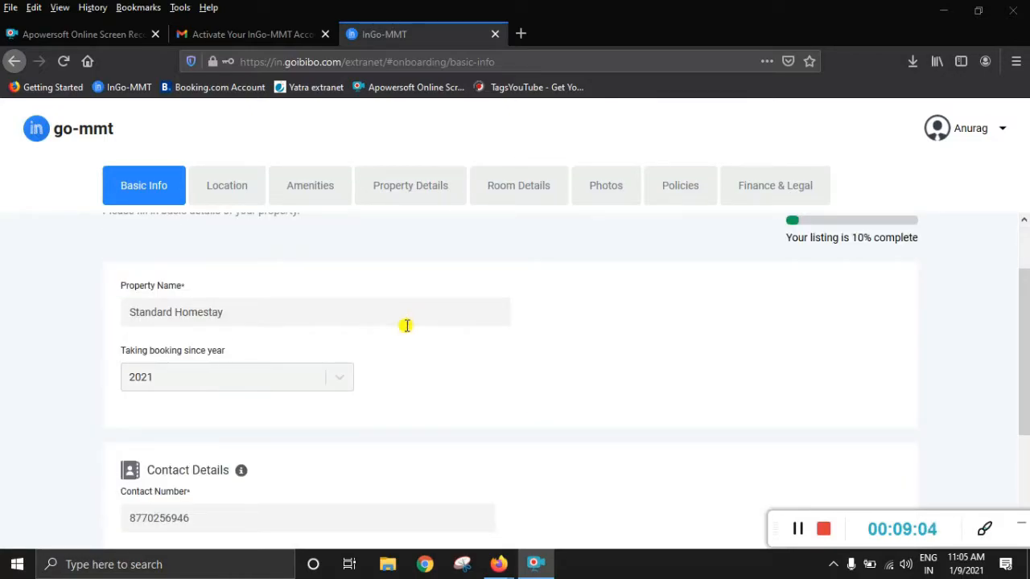
scroll(341, 355, "down", 1)
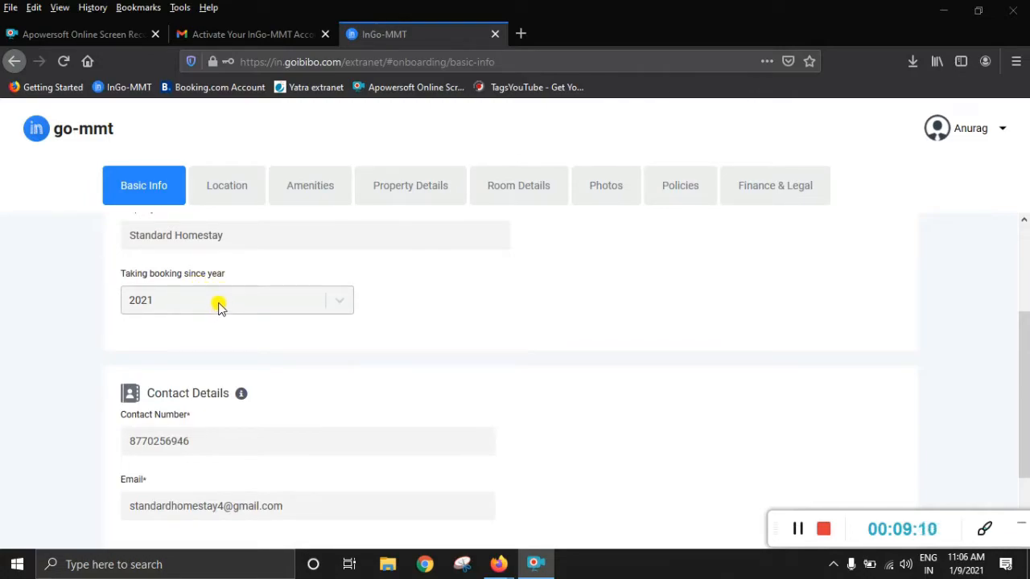
- Look through the years offered for when the property started taking bookings, keeping 2021
left_click(334, 306)
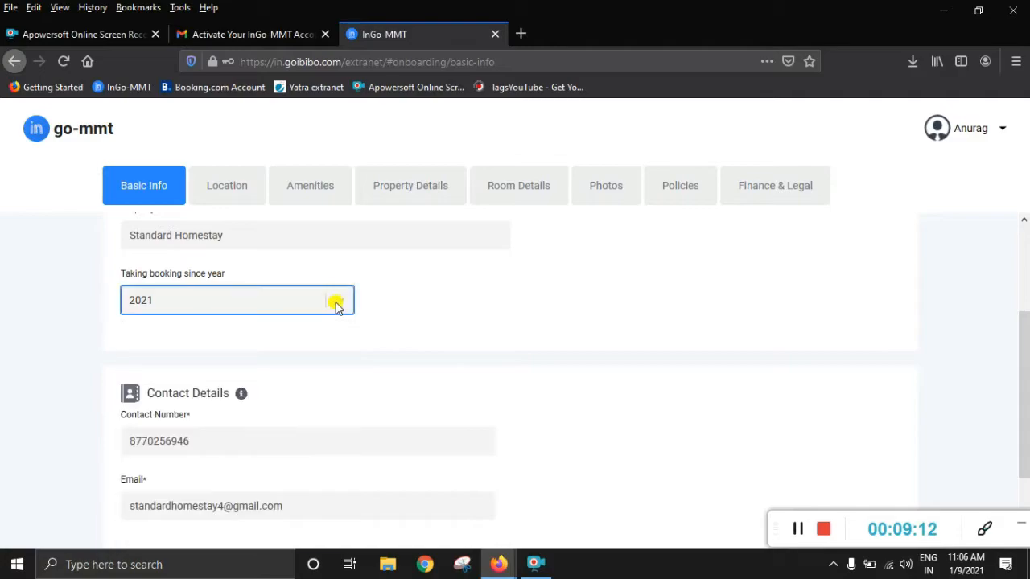
left_click(336, 306)
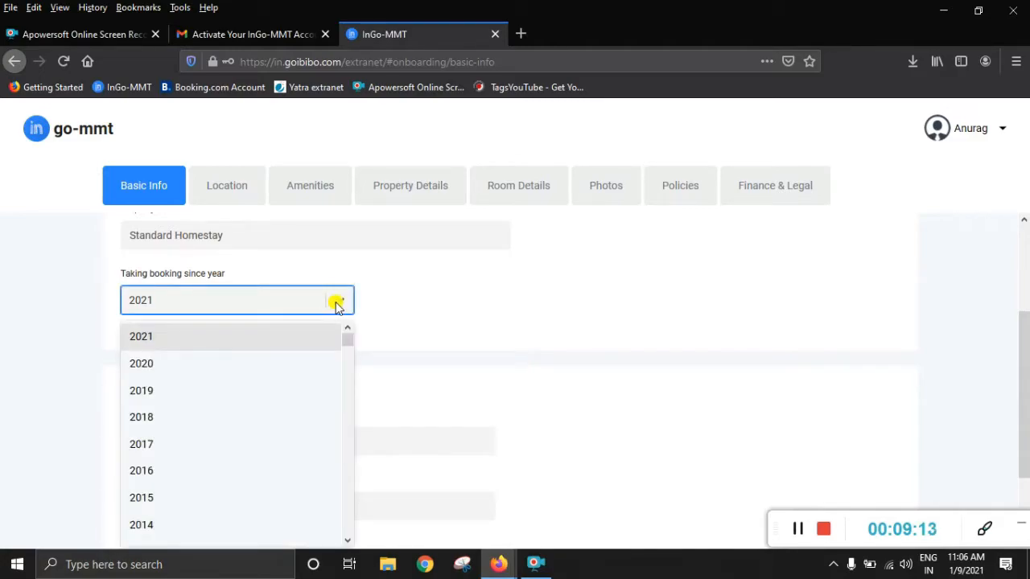
left_click(410, 310)
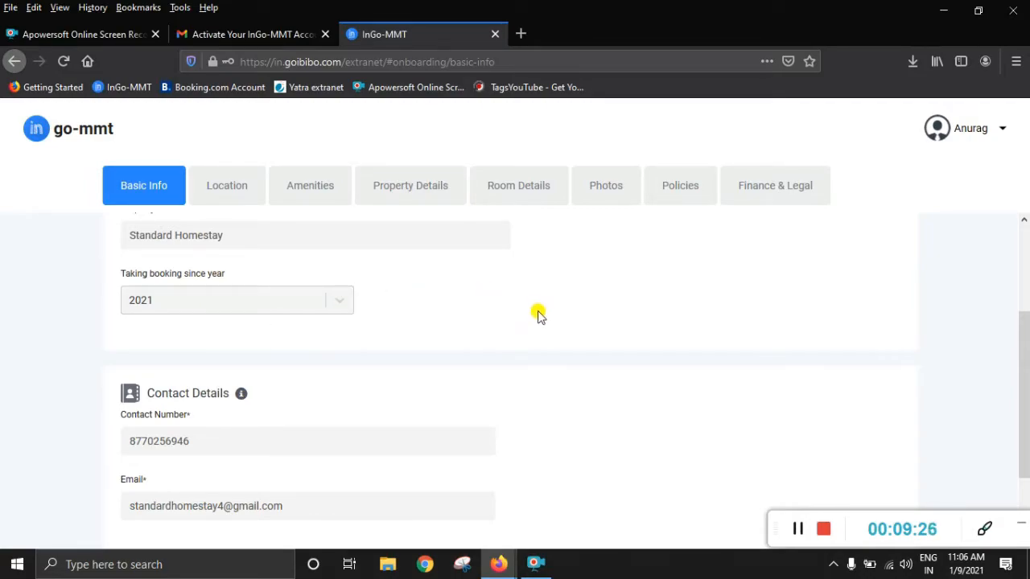
- Review the property name, booking year and contact details, and save the basic information to continue to the location details
scroll(539, 316, "down", 2)
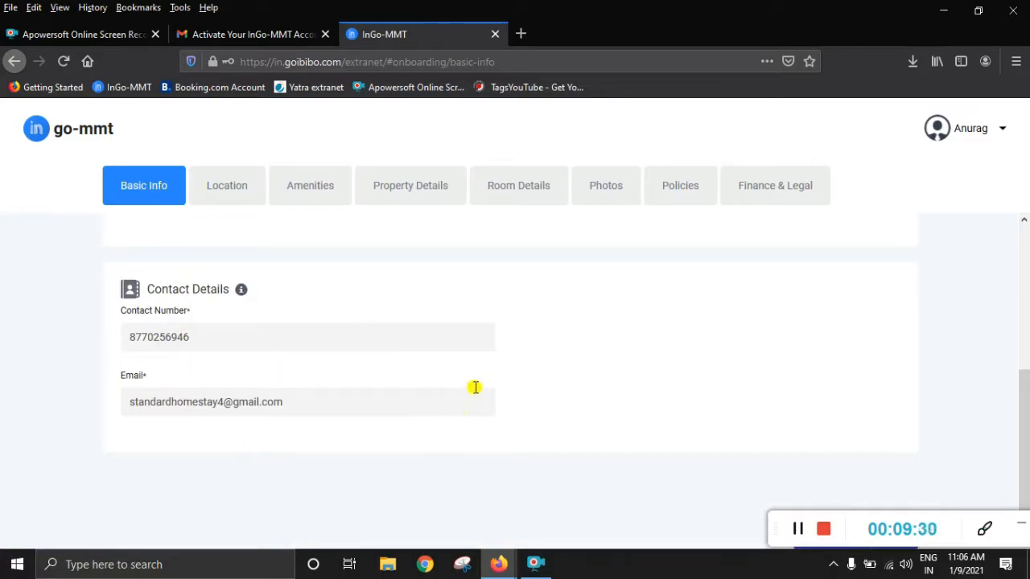
left_click_drag(1024, 406, 1024, 257)
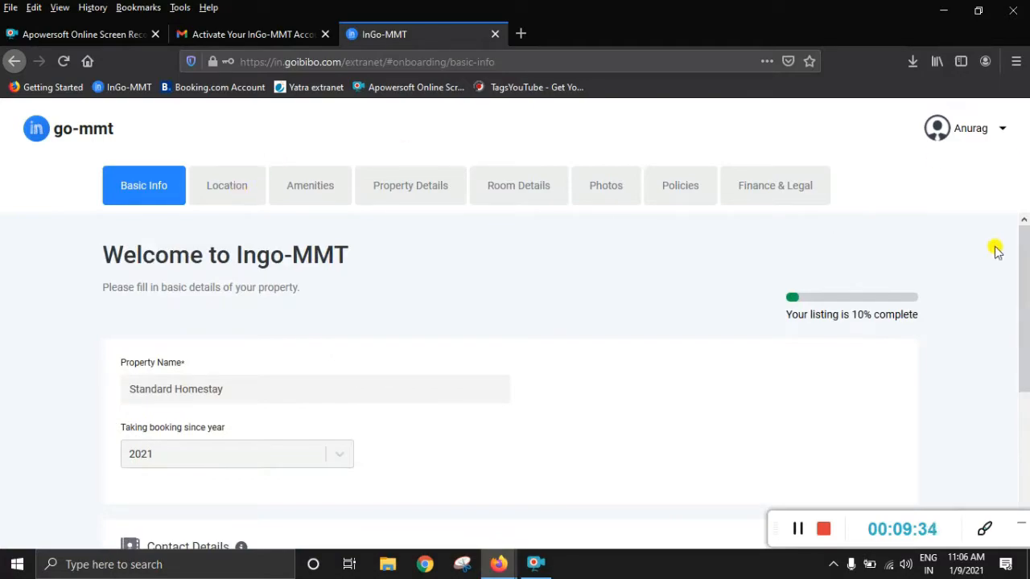
left_click_drag(1024, 266, 1024, 410)
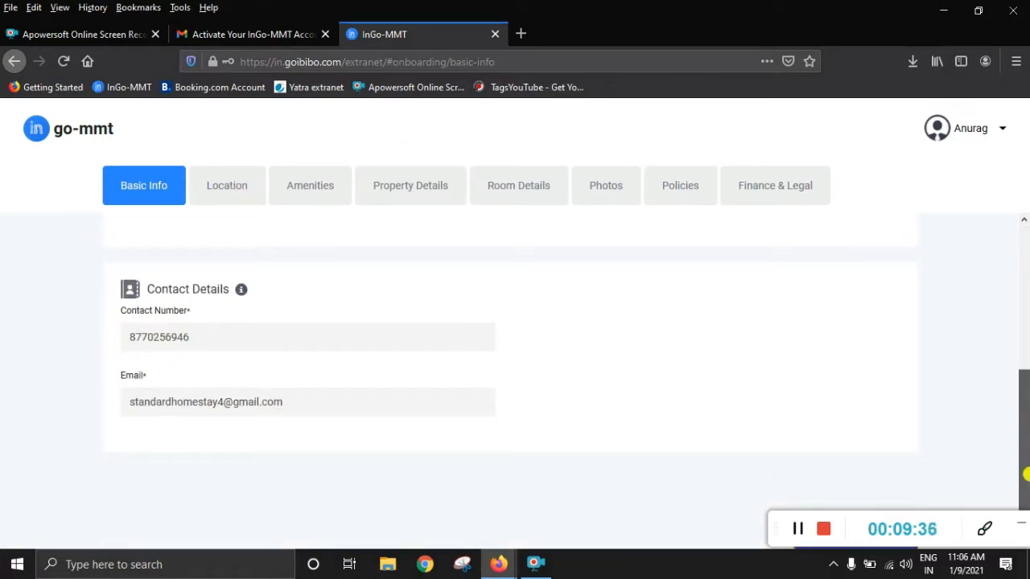
left_click_drag(1026, 474, 1026, 245)
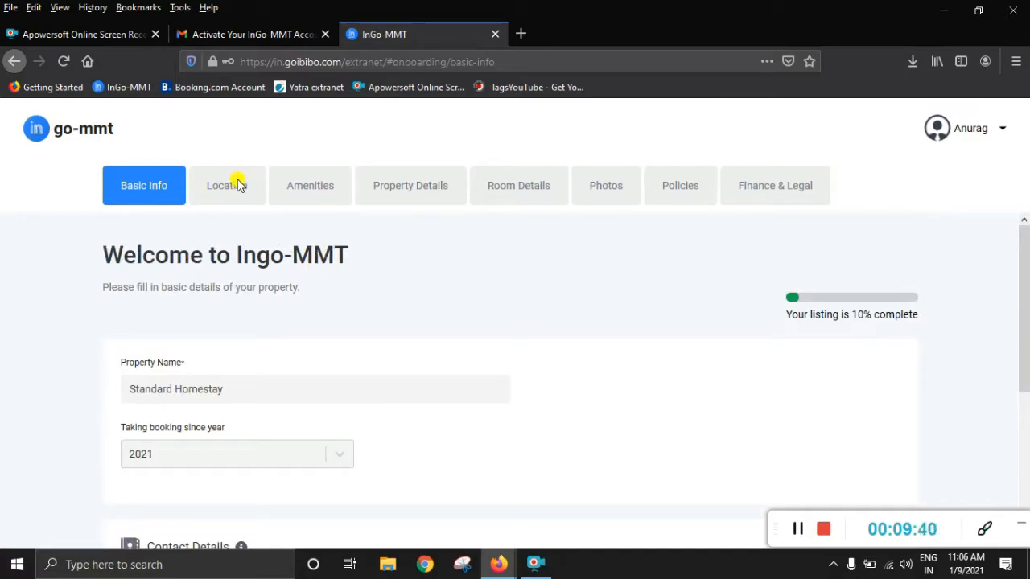
left_click_drag(1023, 258, 1023, 410)
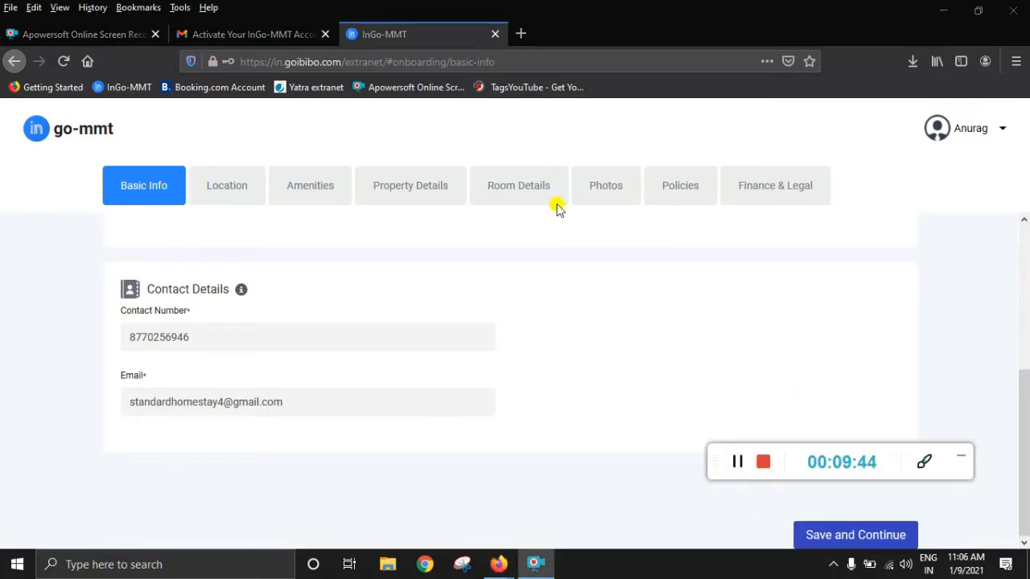
scroll(514, 257, "up", 3)
scroll(481, 310, "down", 4)
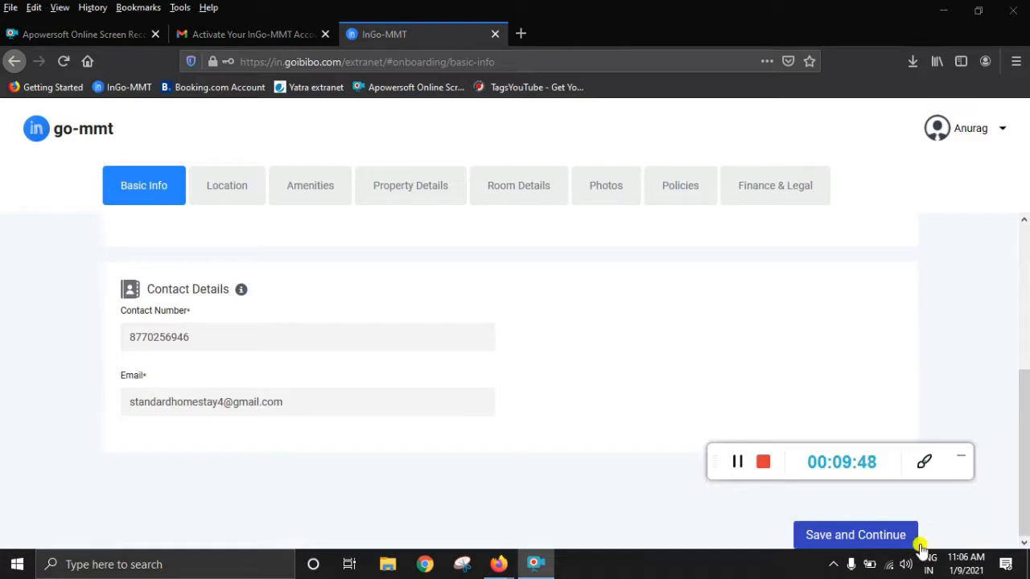
left_click(850, 537)
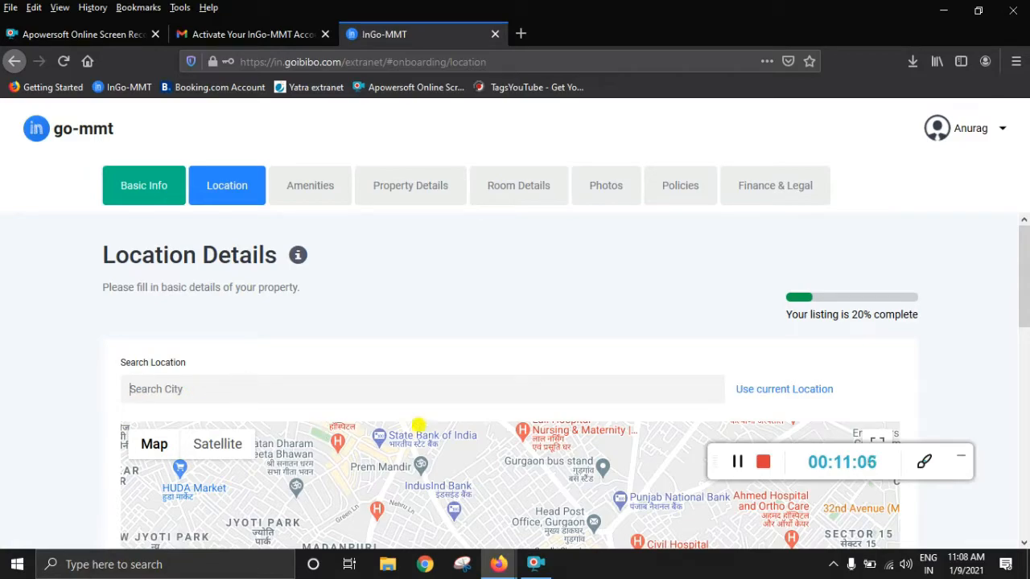
- Set the property's search location to Jabalpur, Madhya Pradesh, India and check its marker on the map
left_click(190, 388)
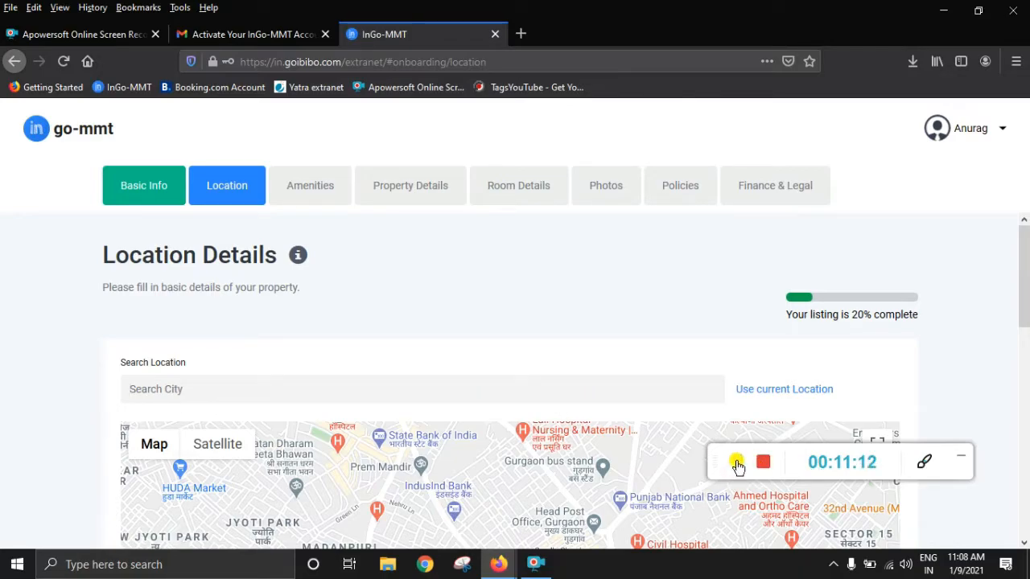
left_click(737, 466)
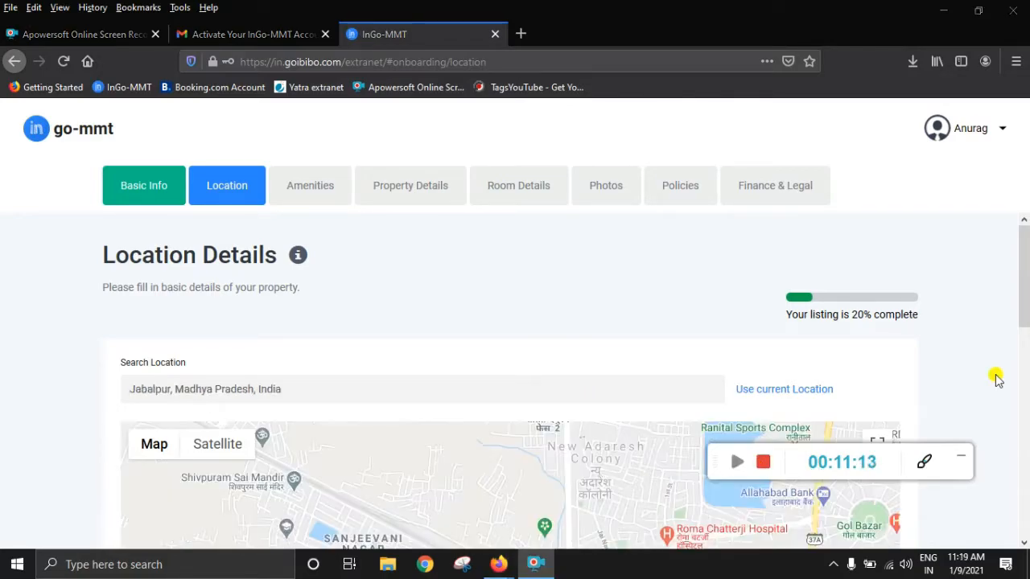
left_click(1025, 274)
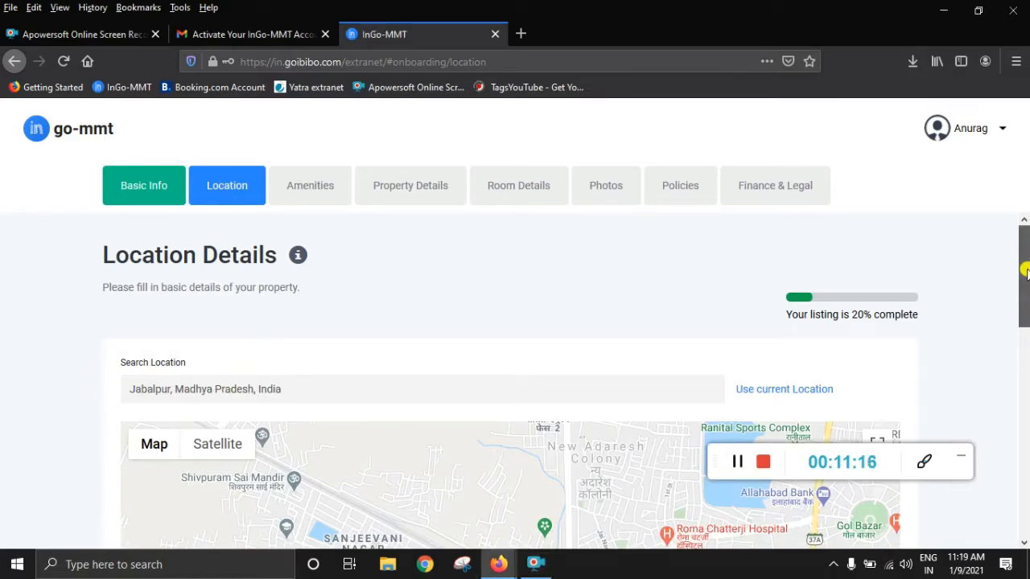
left_click_drag(1020, 280, 1025, 305)
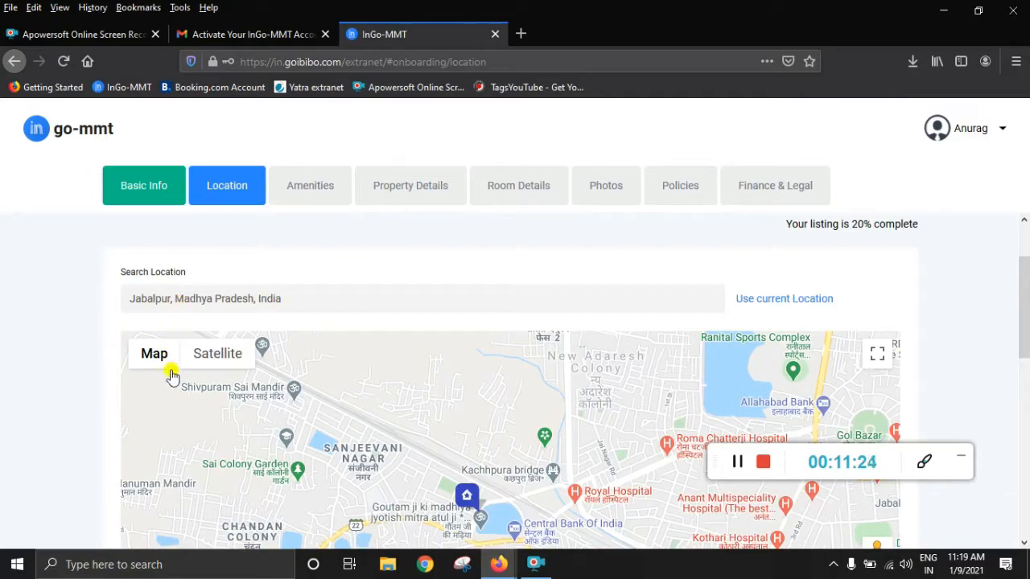
mouse_move(167, 351)
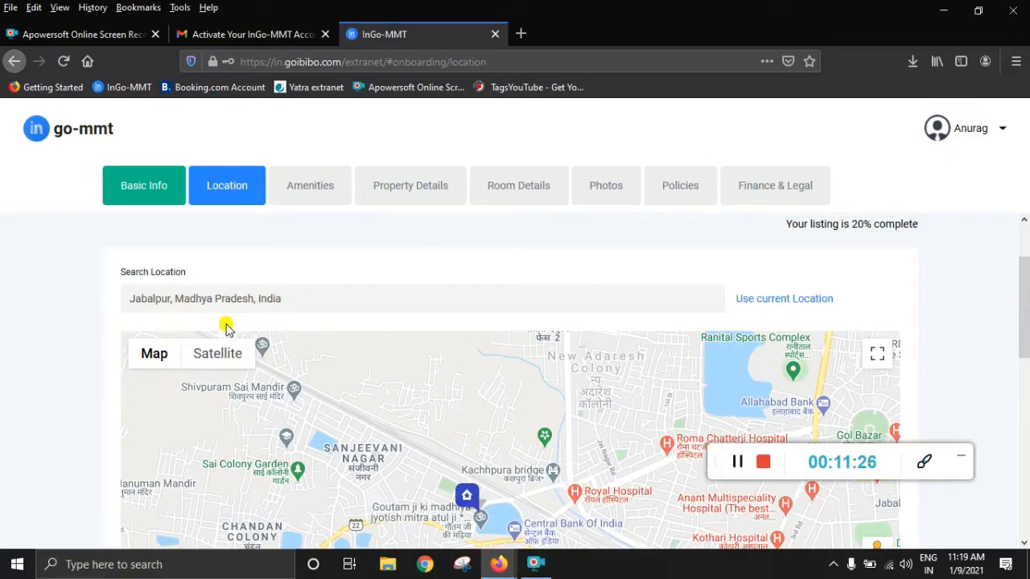
left_click_drag(1022, 310, 1021, 359)
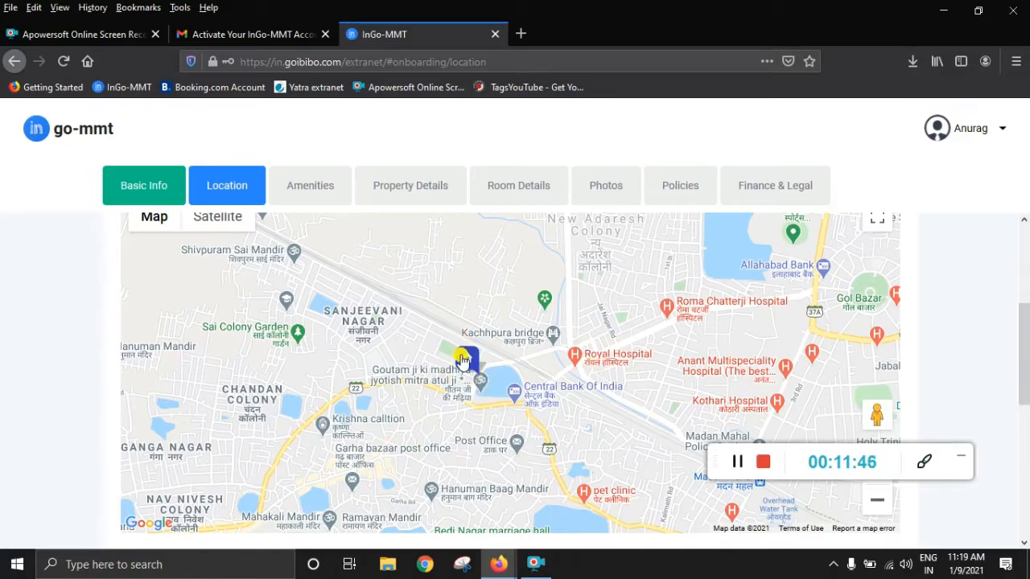
- Complete the address, city, locality, landmark and pincode fields, agree to the terms of agreement, and save the location details
left_click_drag(1022, 346, 1026, 455)
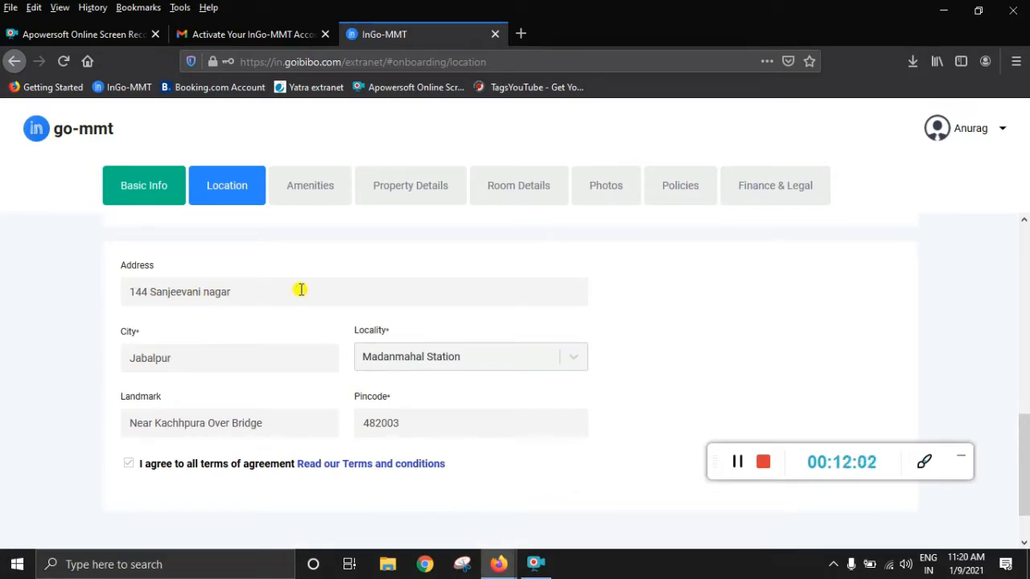
left_click_drag(1023, 419, 1027, 304)
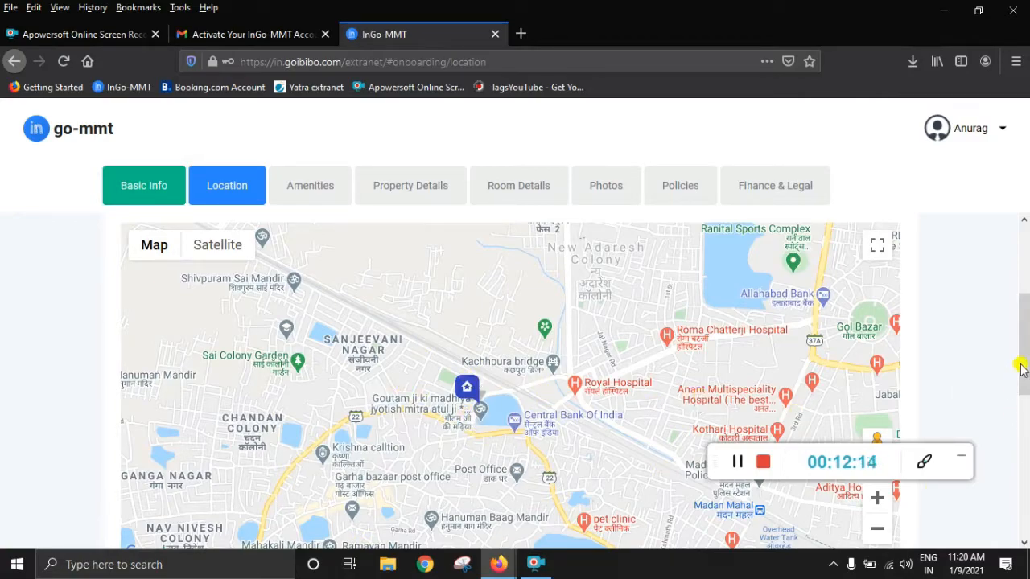
left_click_drag(1021, 366, 1018, 453)
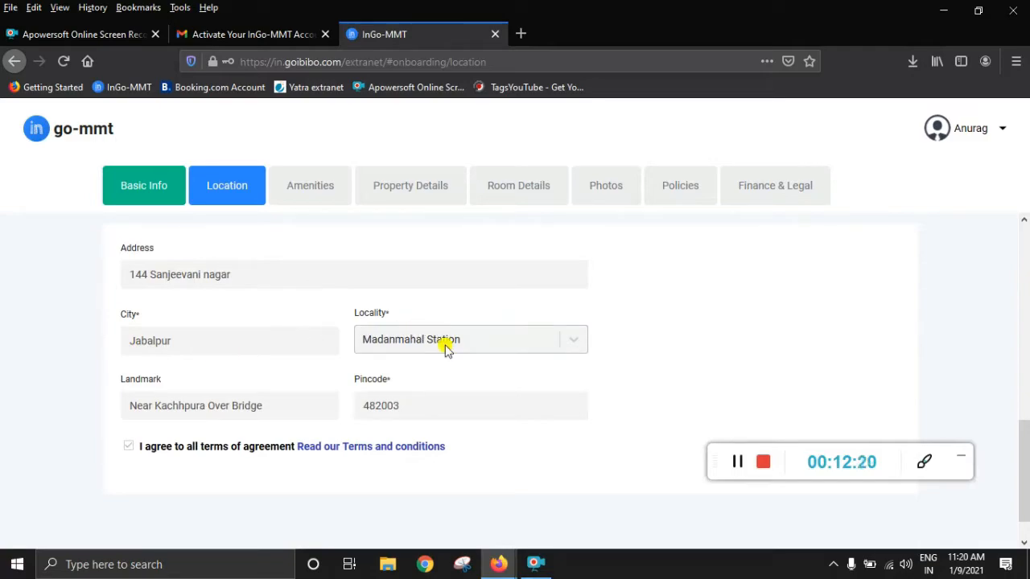
left_click(126, 448)
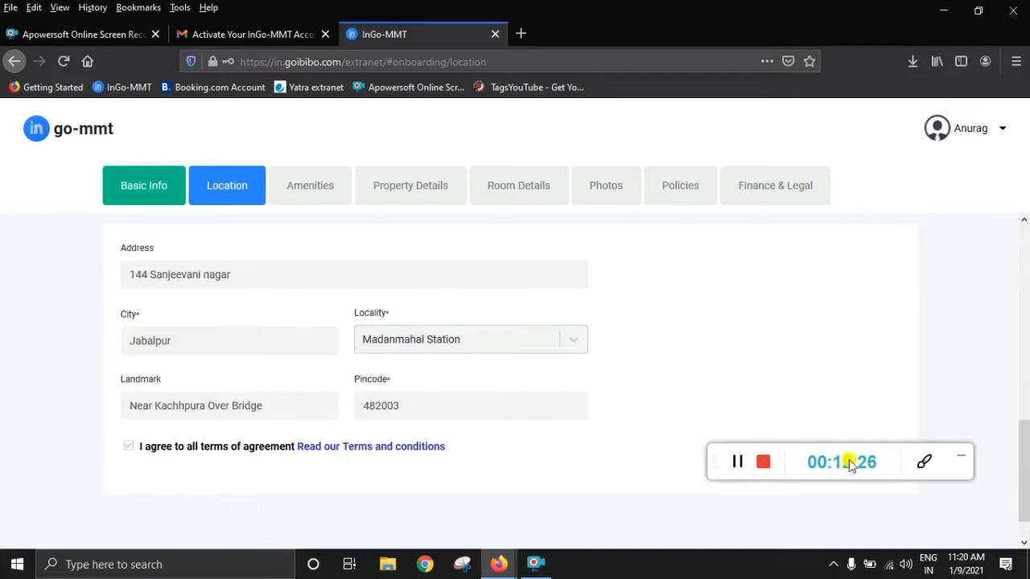
scroll(1015, 463, "down", 1)
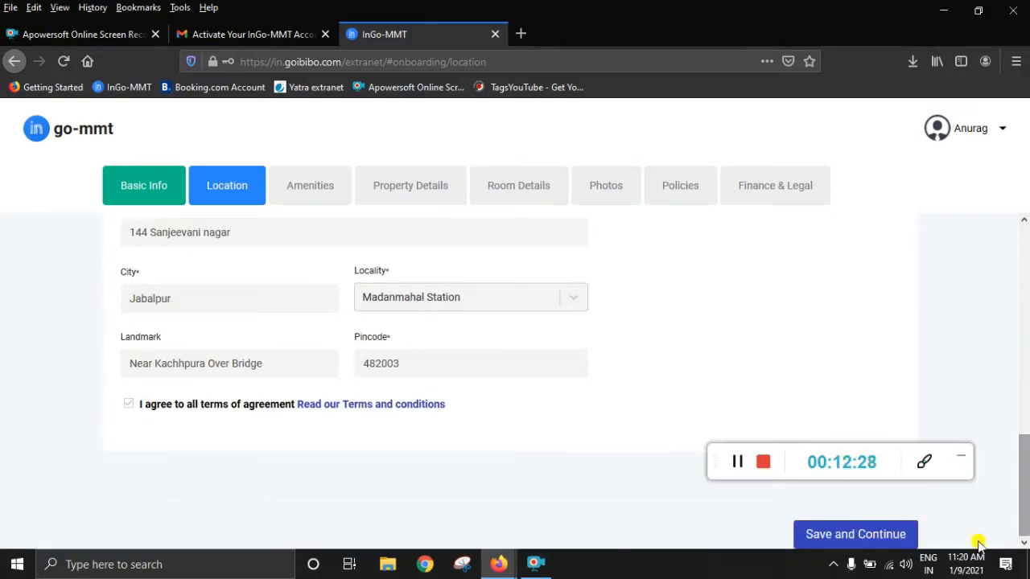
left_click(836, 541)
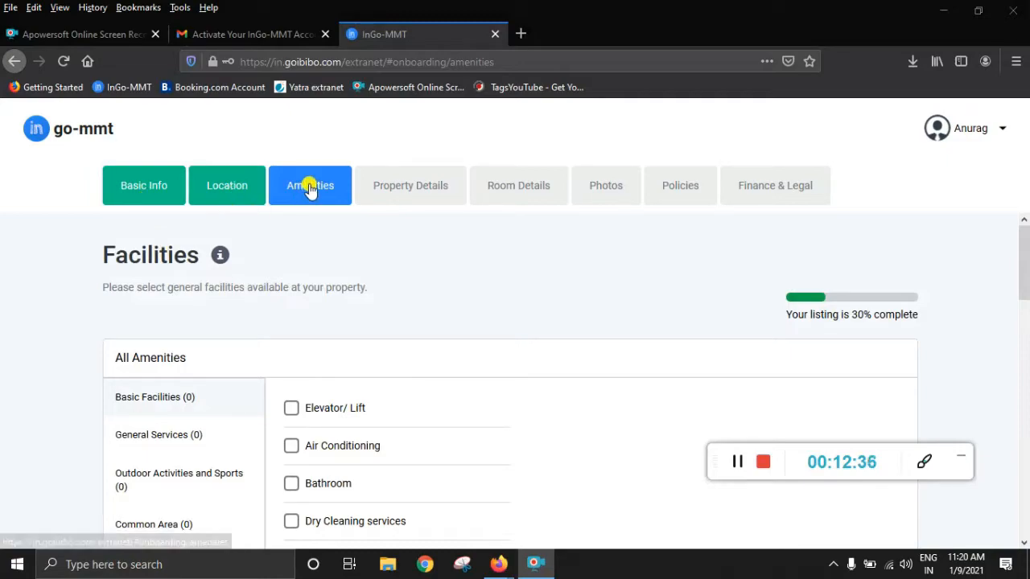
- Select Air Conditioning and Bathroom under Basic Facilities, leaving Elevator/Lift unselected
left_click_drag(1023, 289, 1025, 325)
left_click(291, 264)
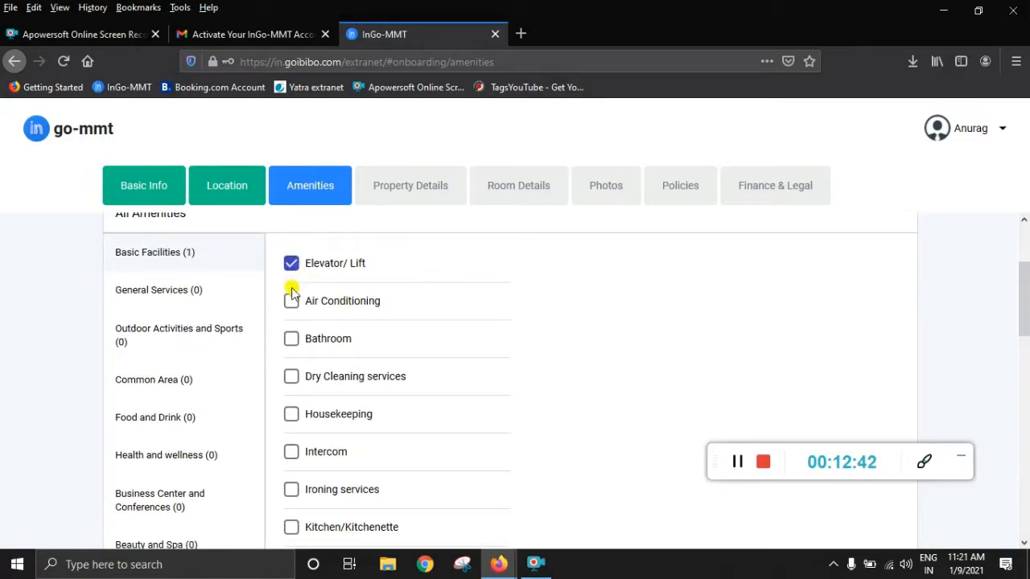
left_click(290, 262)
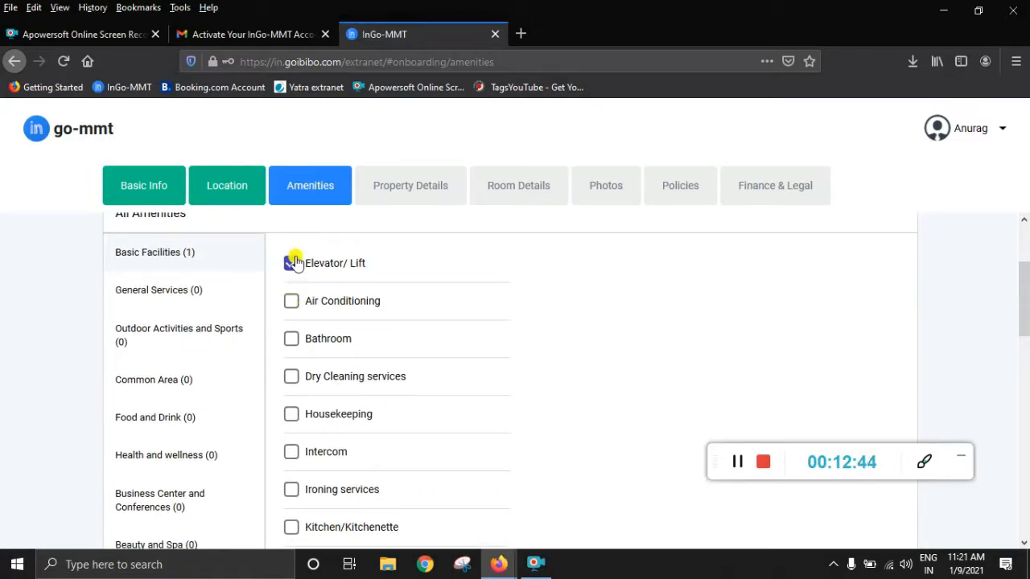
left_click(291, 301)
left_click(290, 339)
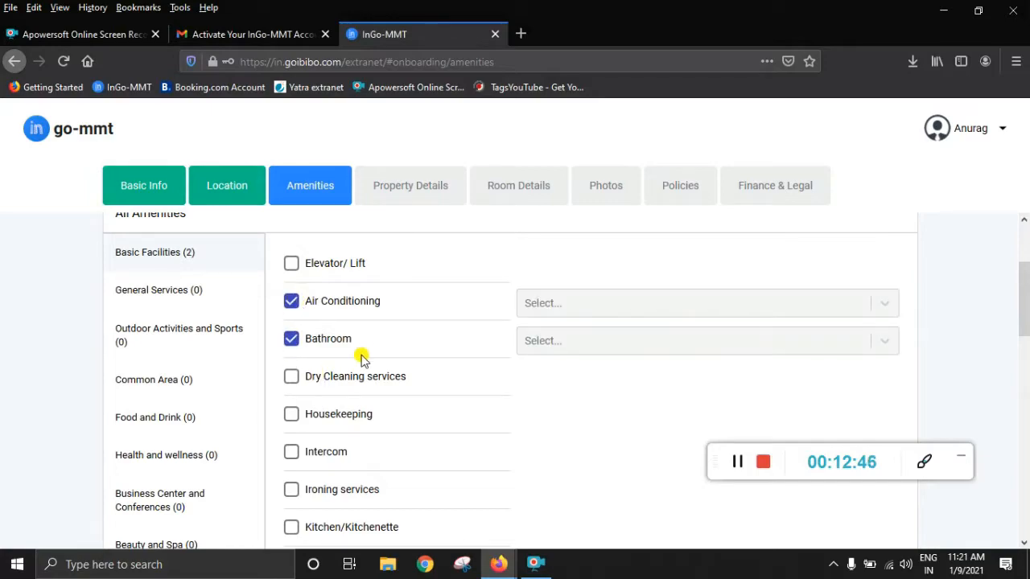
- Set the air conditioning type to Room controlled and the bathroom type to Attached
left_click(567, 306)
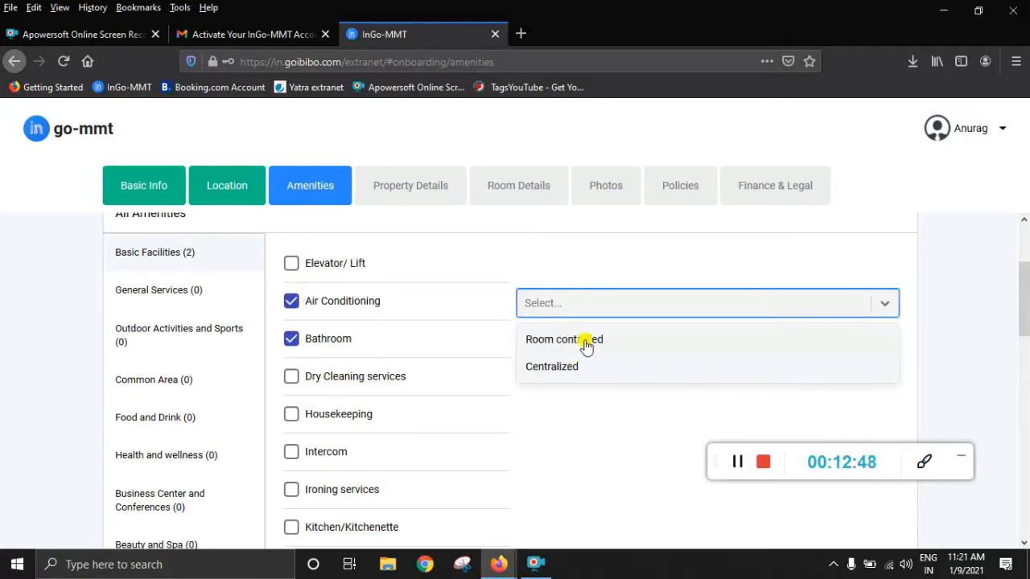
left_click(585, 344)
left_click(558, 300)
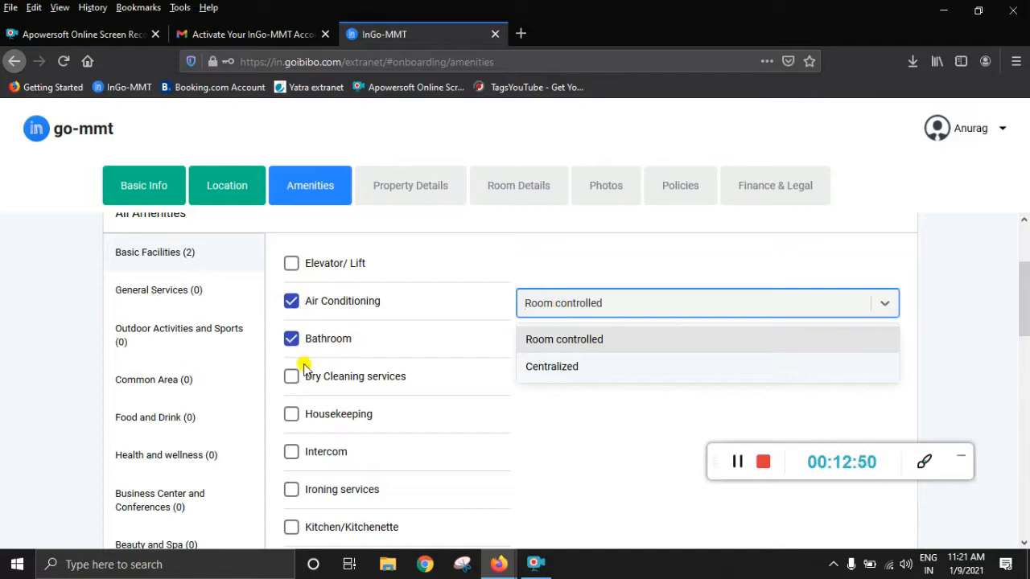
left_click(366, 328)
left_click(642, 342)
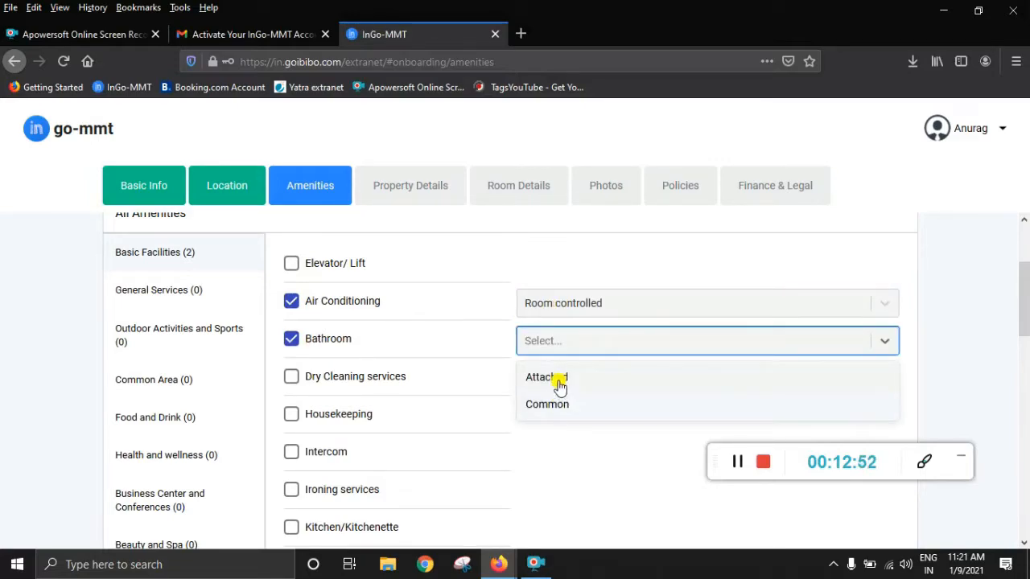
left_click(559, 379)
- Look through the remaining amenity categories down to Pet essentials, and save the amenities to continue to the property details
scroll(375, 451, "down", 5)
scroll(220, 384, "down", 2)
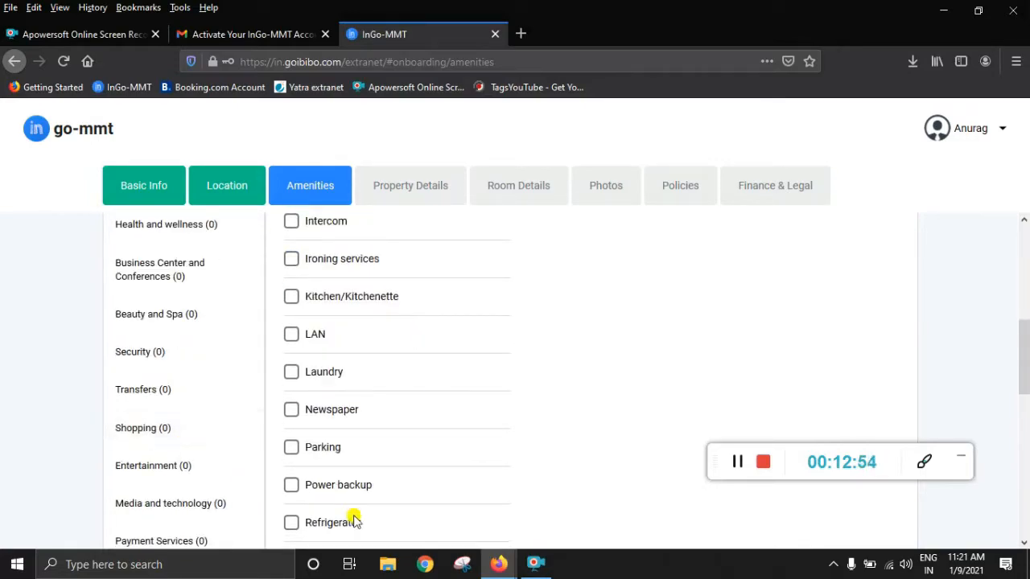
scroll(218, 415, "up", 4)
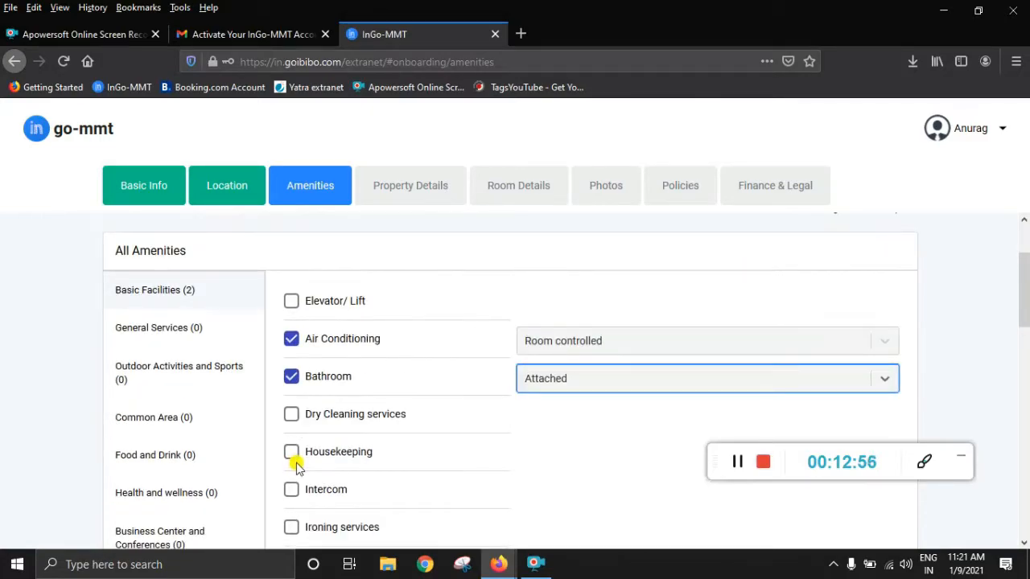
scroll(296, 462, "down", 5)
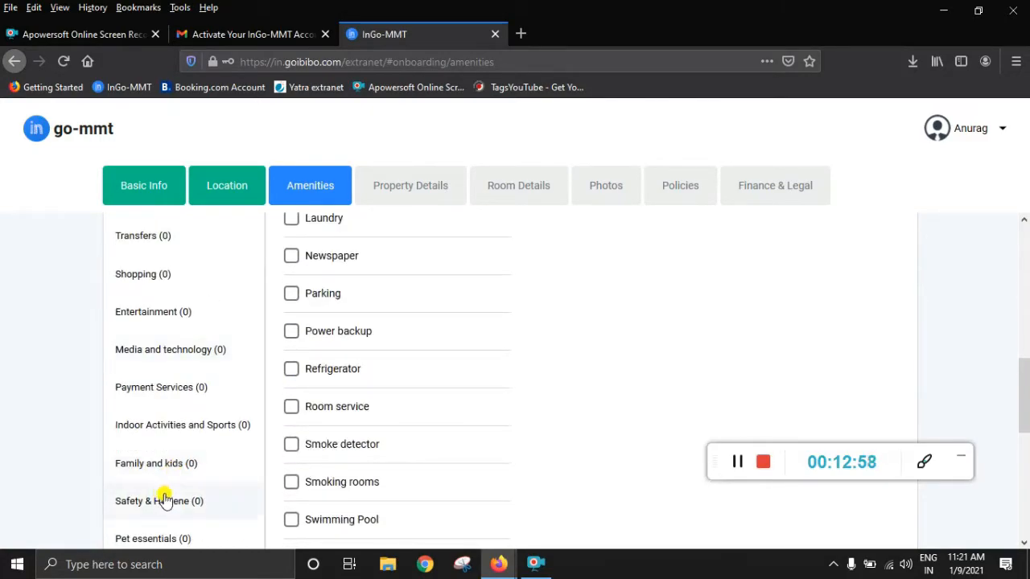
scroll(164, 499, "down", 3)
left_click(149, 308)
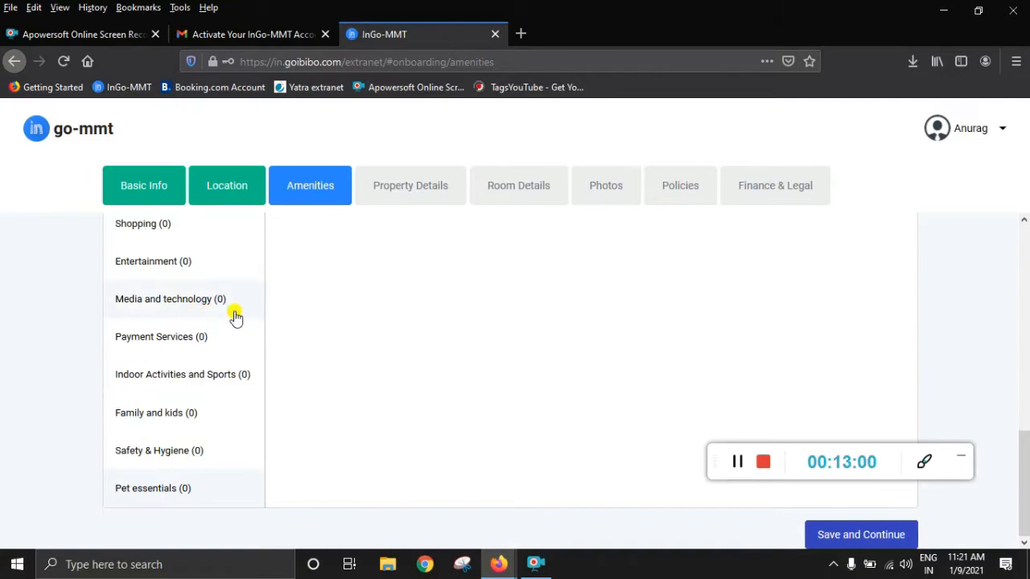
scroll(223, 366, "up", 3)
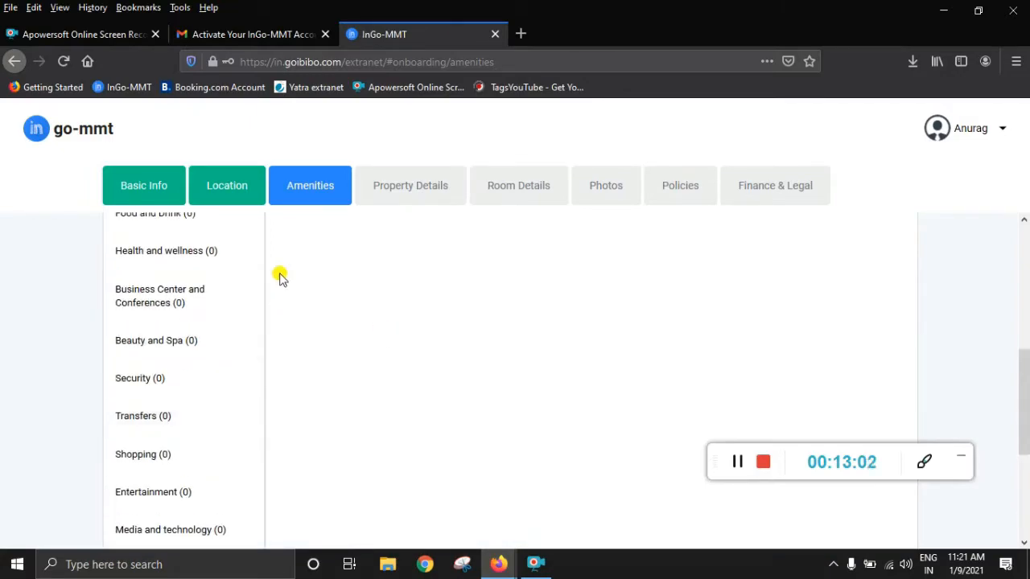
scroll(547, 322, "down", 3)
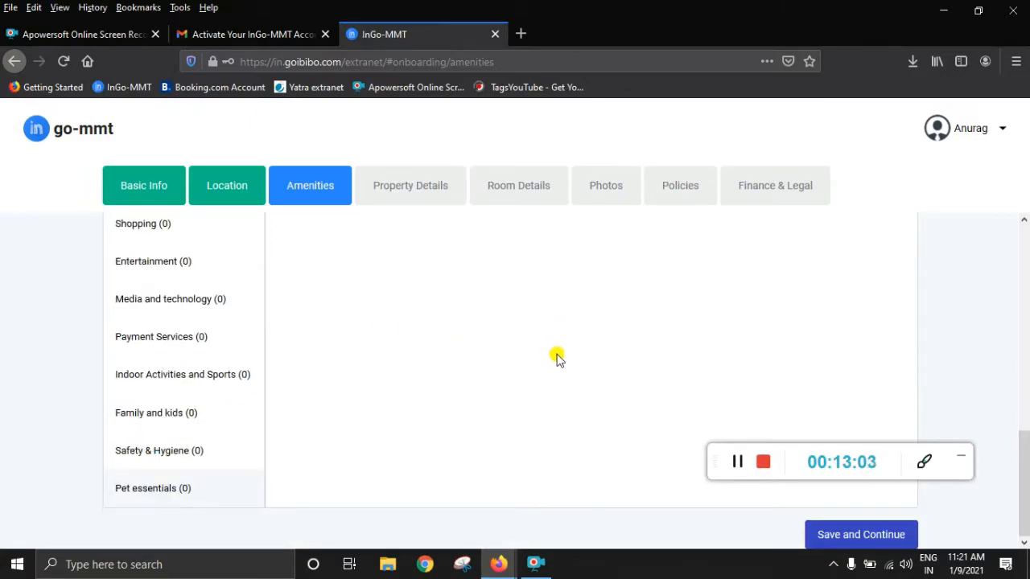
left_click(851, 543)
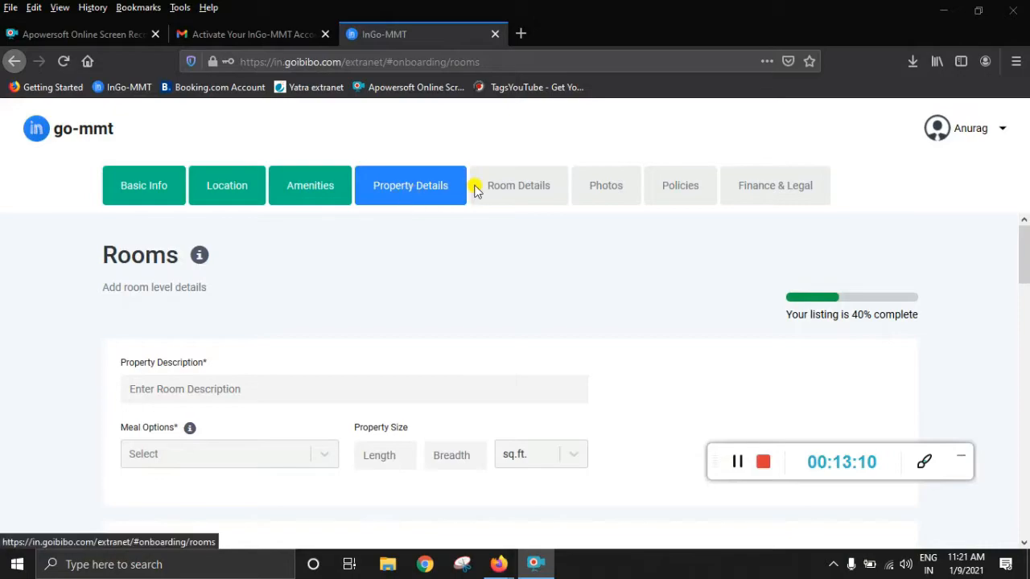
- Look over the property details form and set the property's meal option to Accommodation only
scroll(424, 322, "down", 3)
scroll(424, 378, "up", 3)
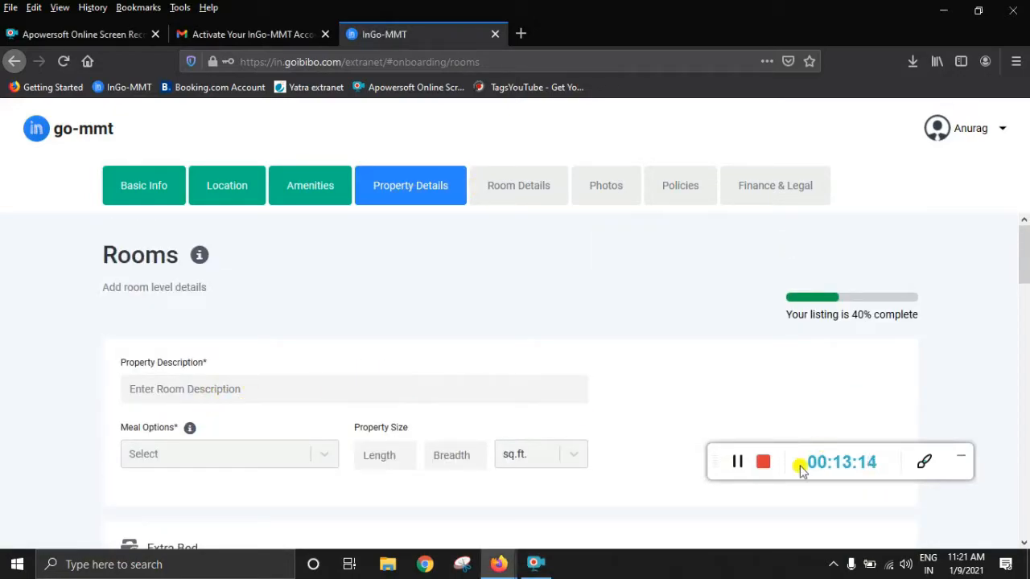
left_click(734, 471)
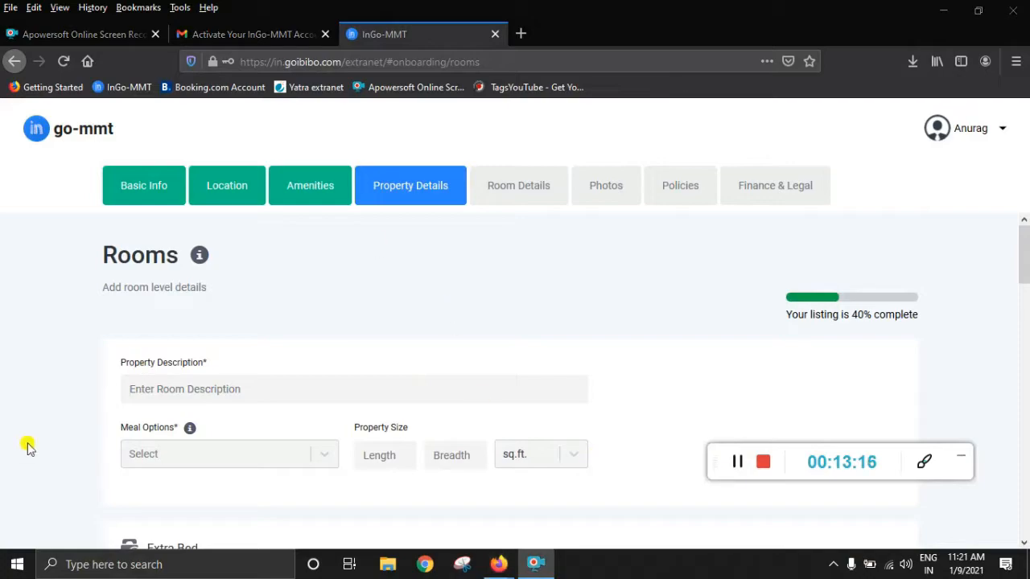
left_click(250, 392)
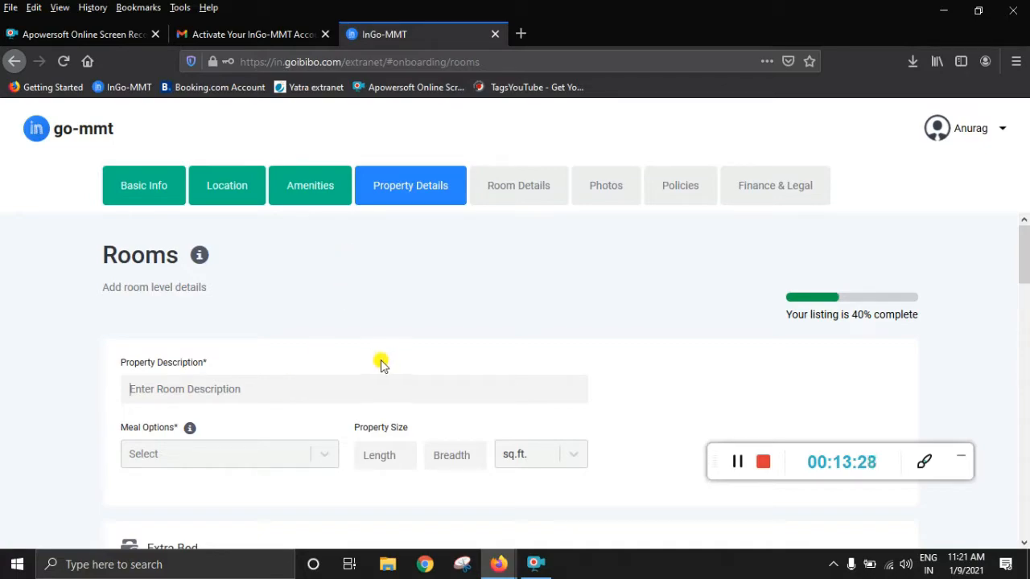
left_click(254, 393)
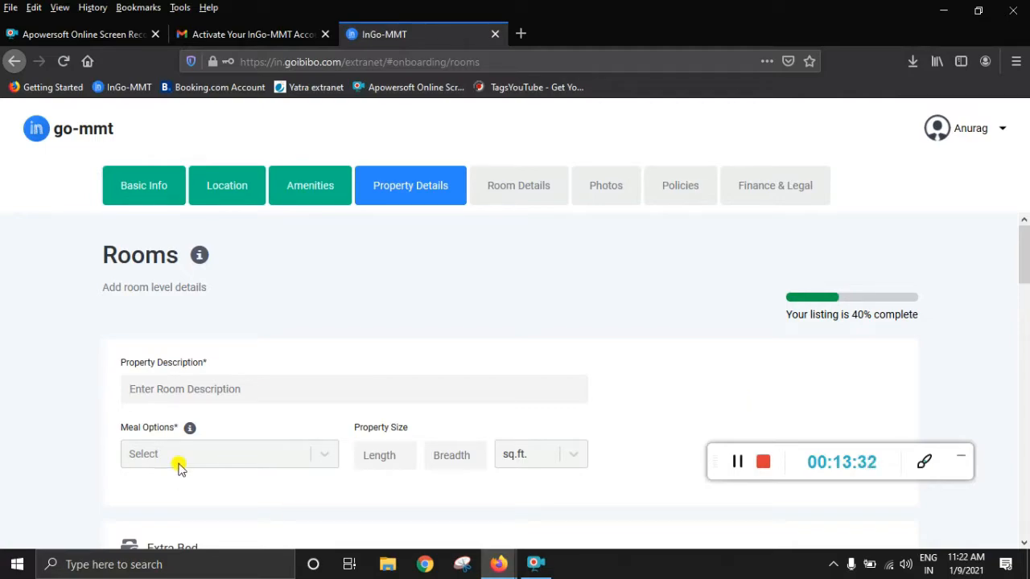
left_click(306, 460)
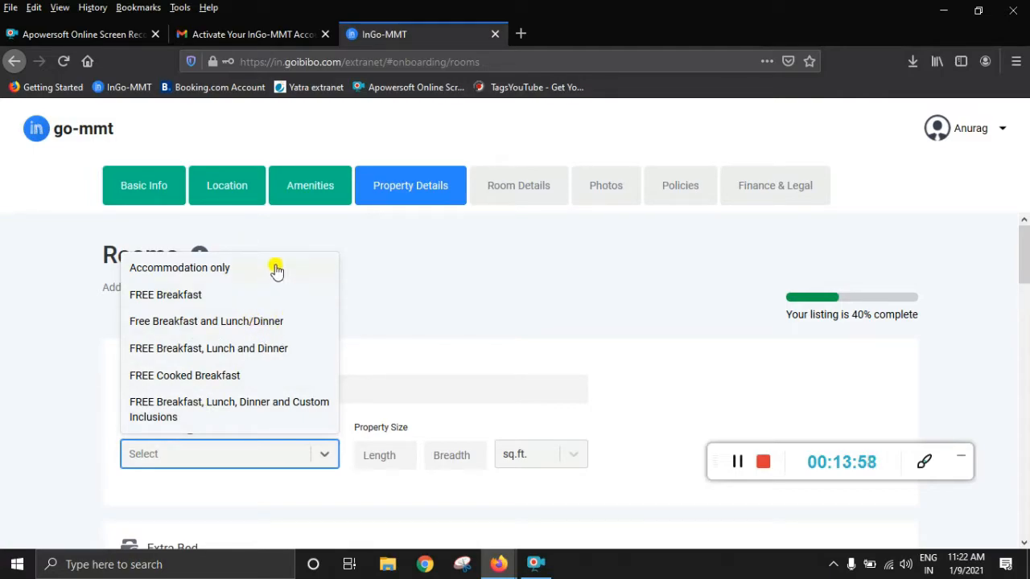
left_click(175, 276)
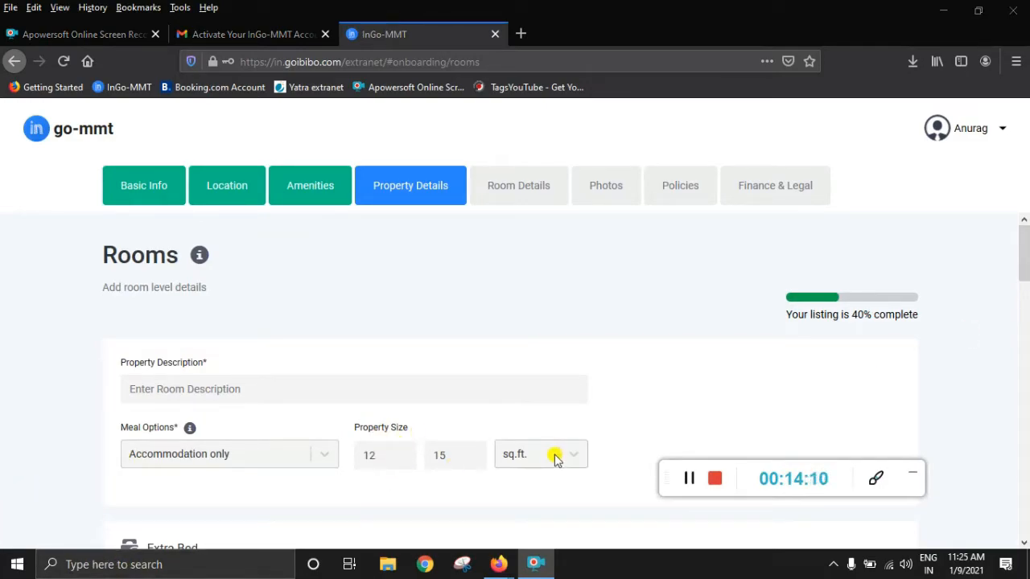
- Check the property size and the extra bed types offered, keeping Mattress as the extra bed type
left_click_drag(1022, 272, 1023, 301)
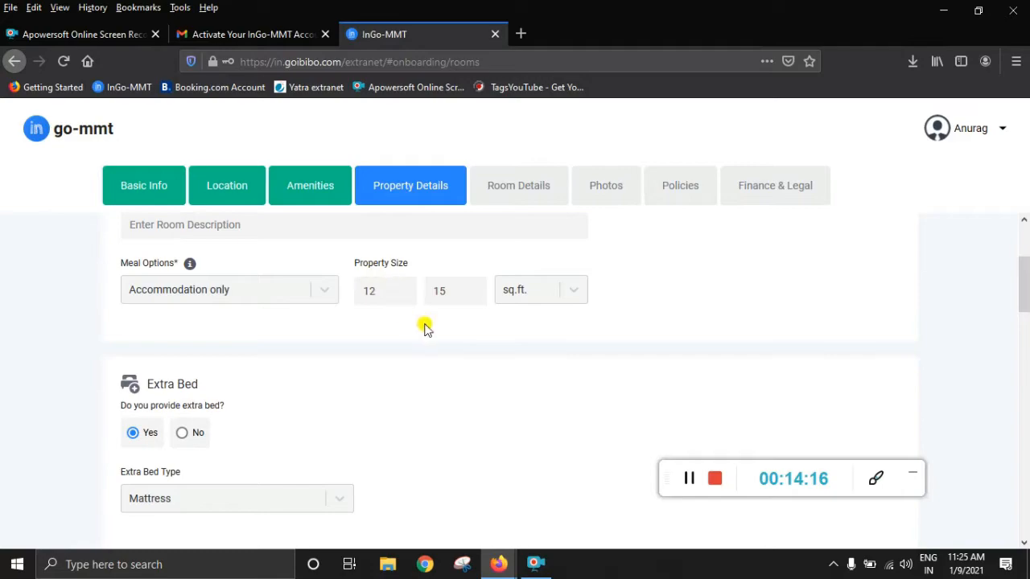
left_click_drag(1022, 298, 1023, 301)
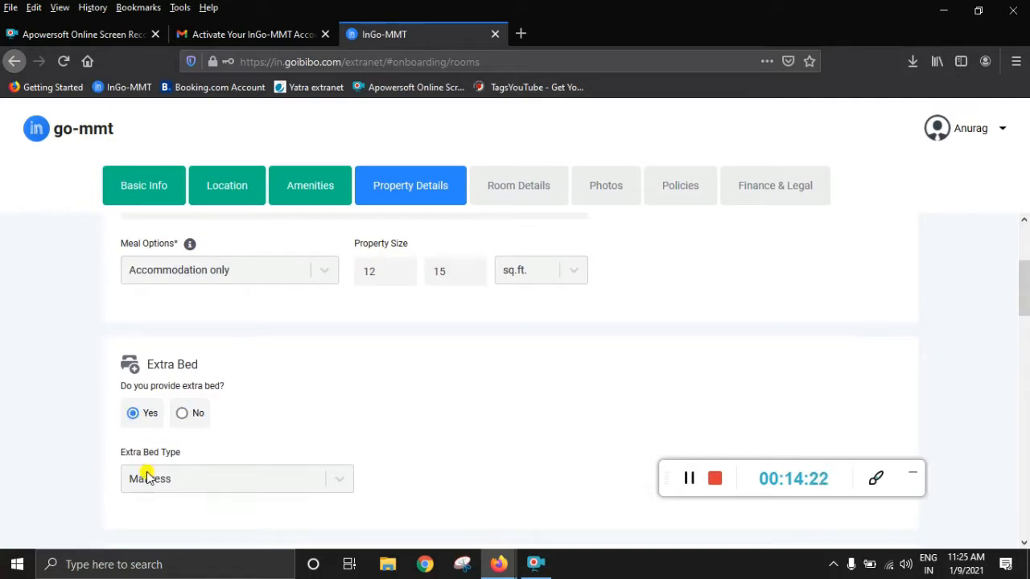
left_click(176, 481)
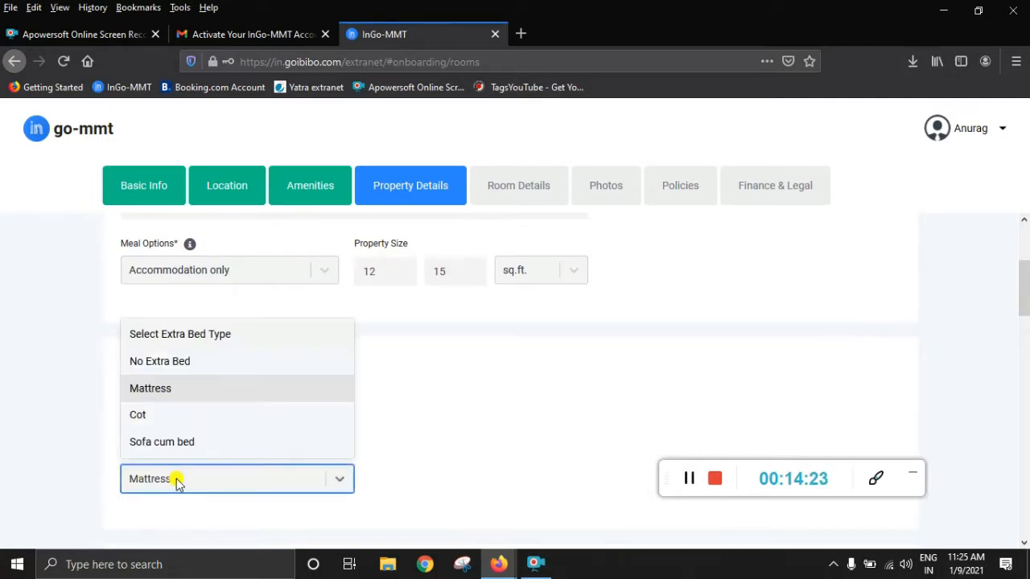
left_click(195, 394)
left_click(370, 388)
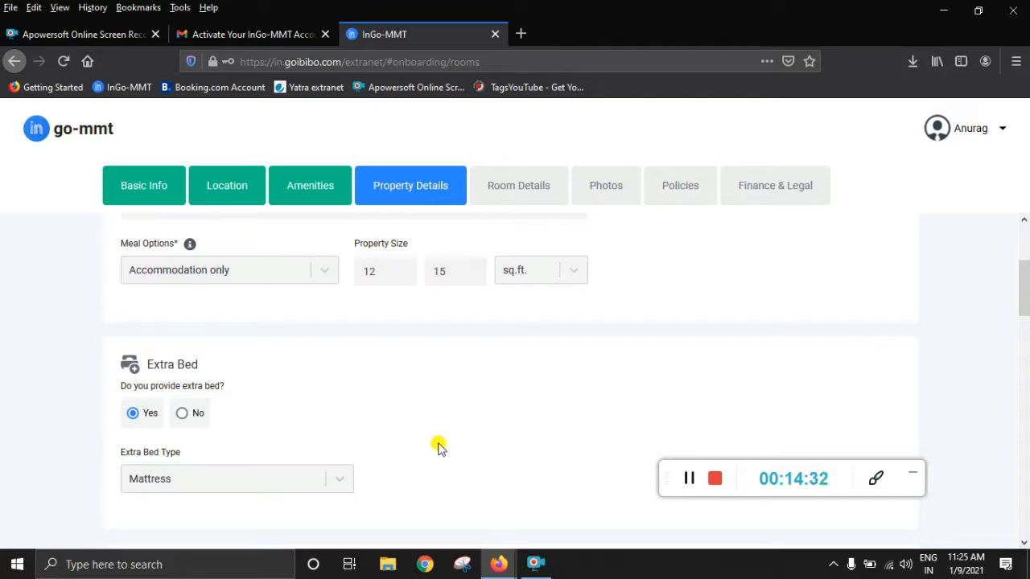
- Review the extra bed settings together with the base occupancy and base price of the property
scroll(438, 446, "down", 3)
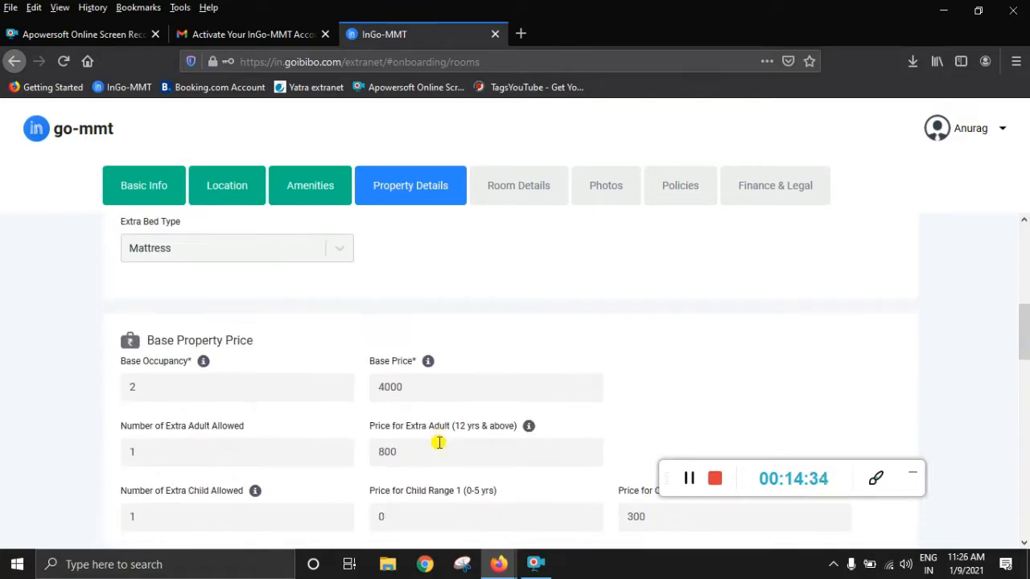
scroll(268, 399, "up", 1)
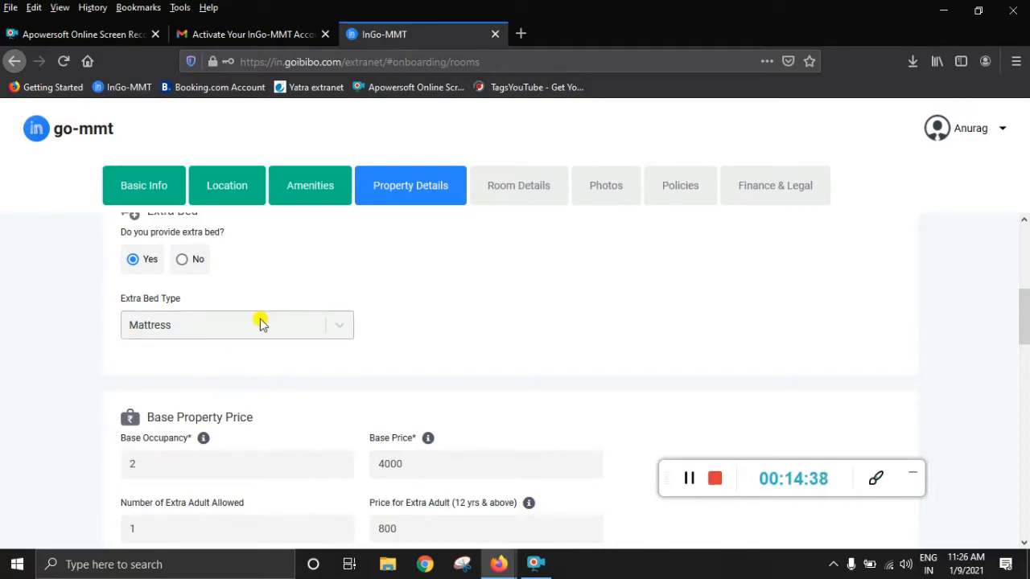
scroll(426, 354, "down", 1)
scroll(322, 329, "down", 2)
scroll(253, 302, "up", 2)
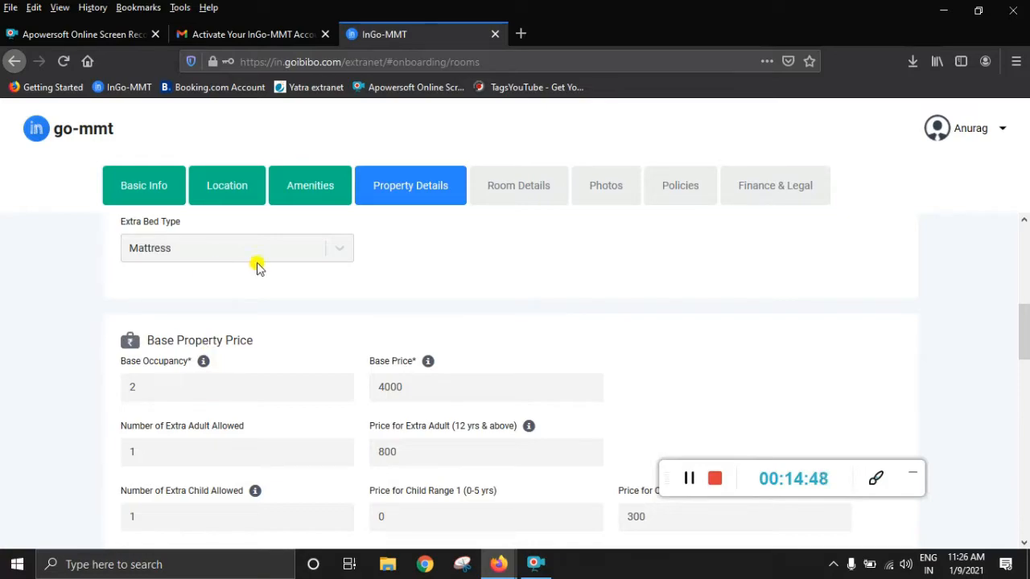
mouse_move(203, 363)
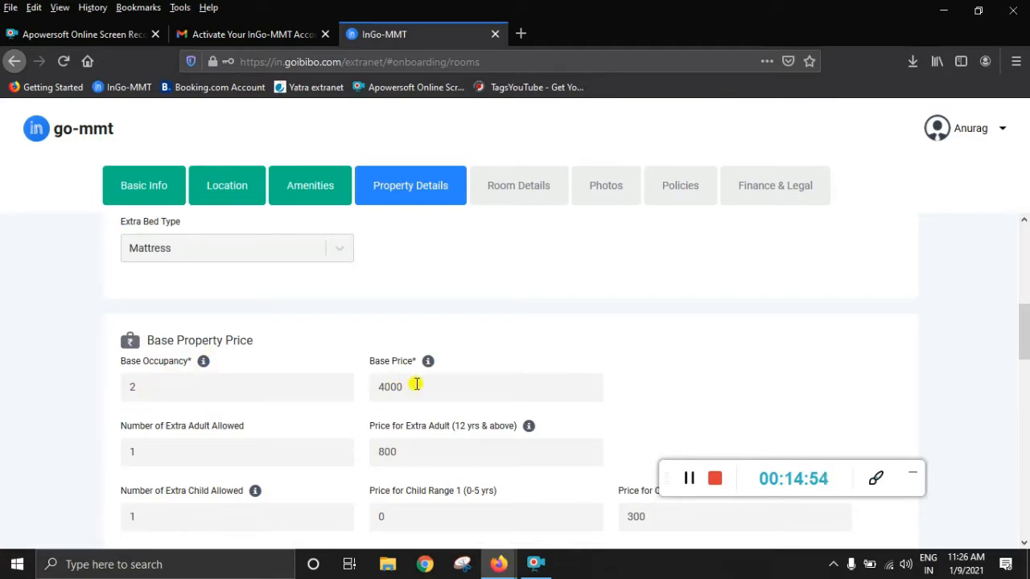
left_click_drag(416, 384, 328, 388)
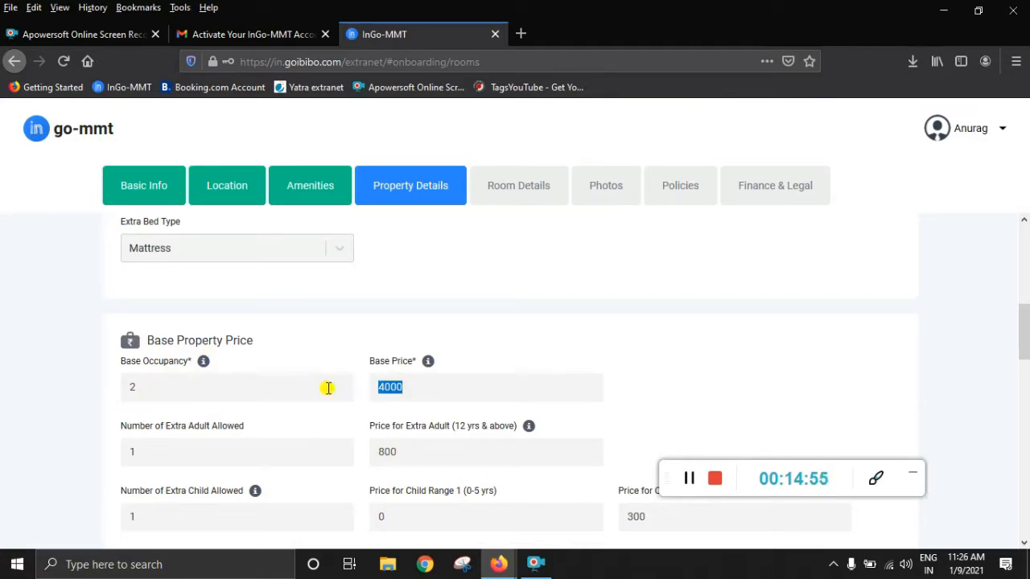
left_click(452, 376)
- Review the number of extra adults allowed and the price for an extra adult
scroll(193, 466, "down", 2)
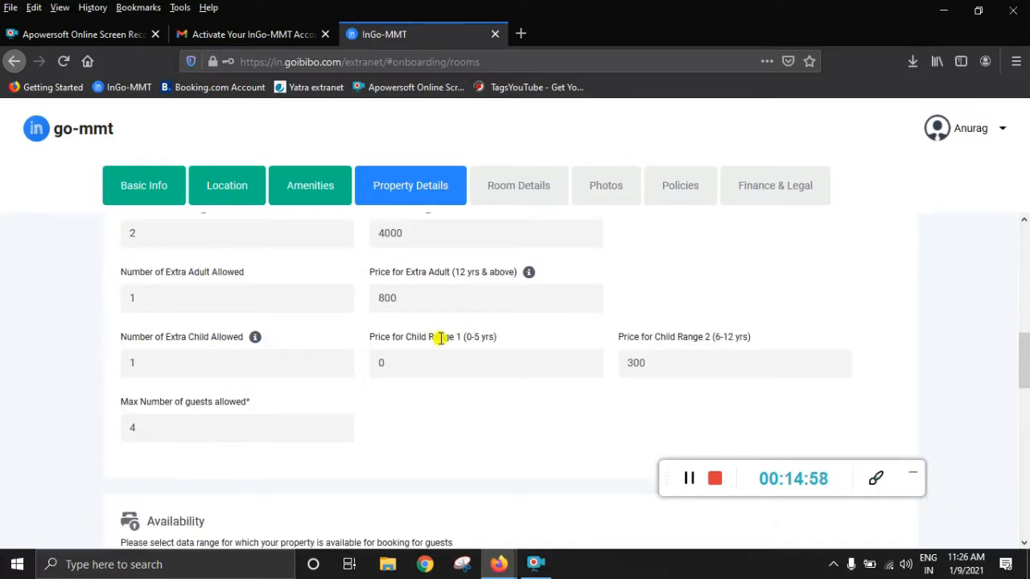
scroll(441, 338, "up", 1)
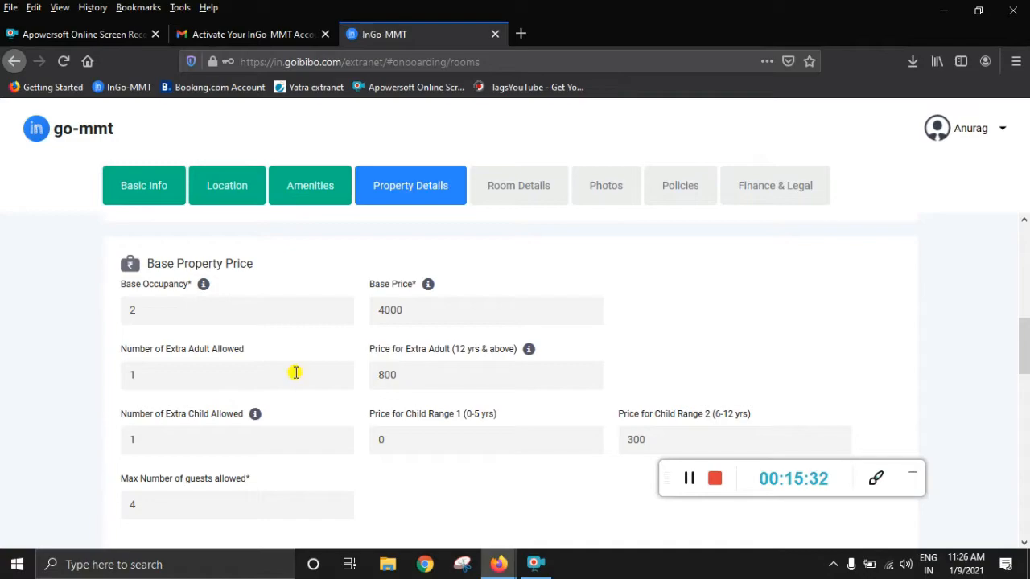
left_click_drag(447, 378, 175, 440)
left_click(451, 382)
scroll(211, 419, "down", 2)
scroll(218, 292, "up", 2)
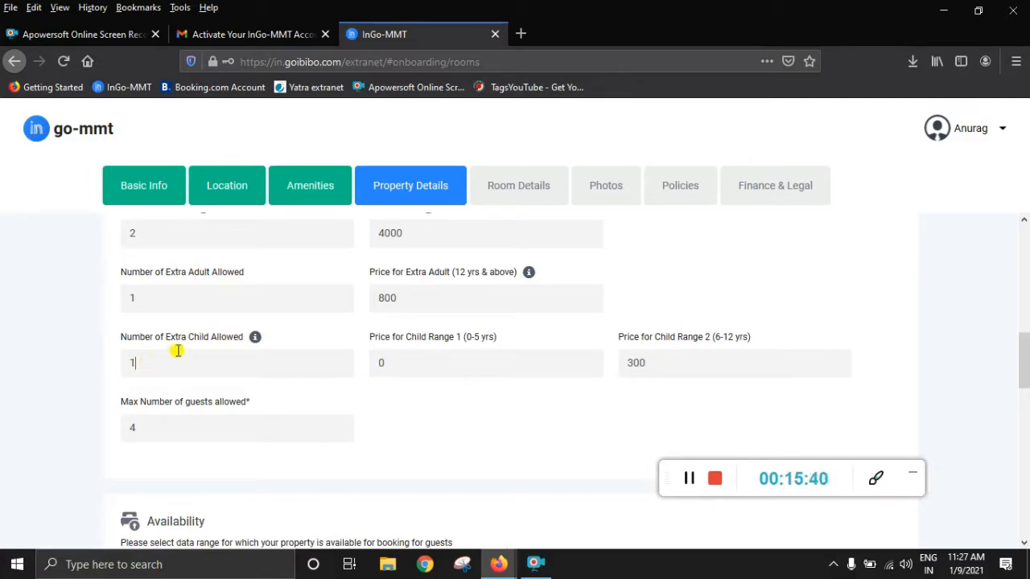
- Review the extra child allowance, both child price ranges and the maximum number of guests against the base occupancy
left_click(160, 363)
double_click(387, 362)
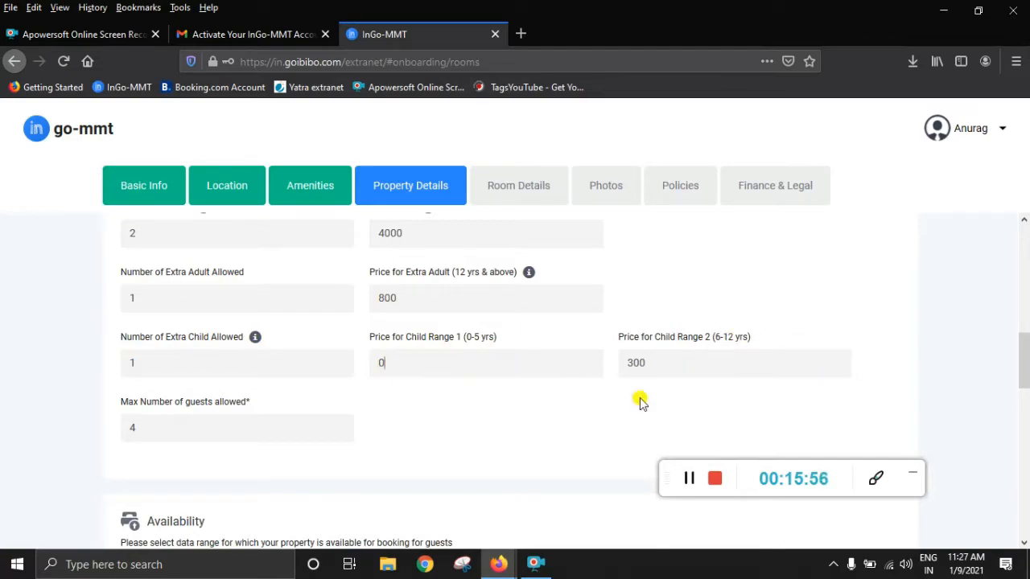
left_click_drag(667, 367, 570, 365)
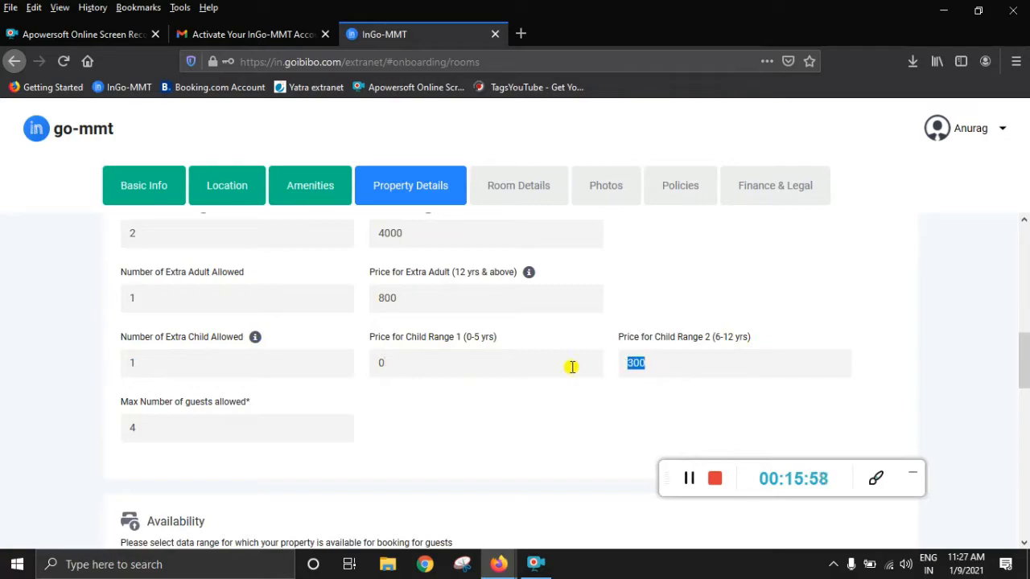
left_click(236, 449)
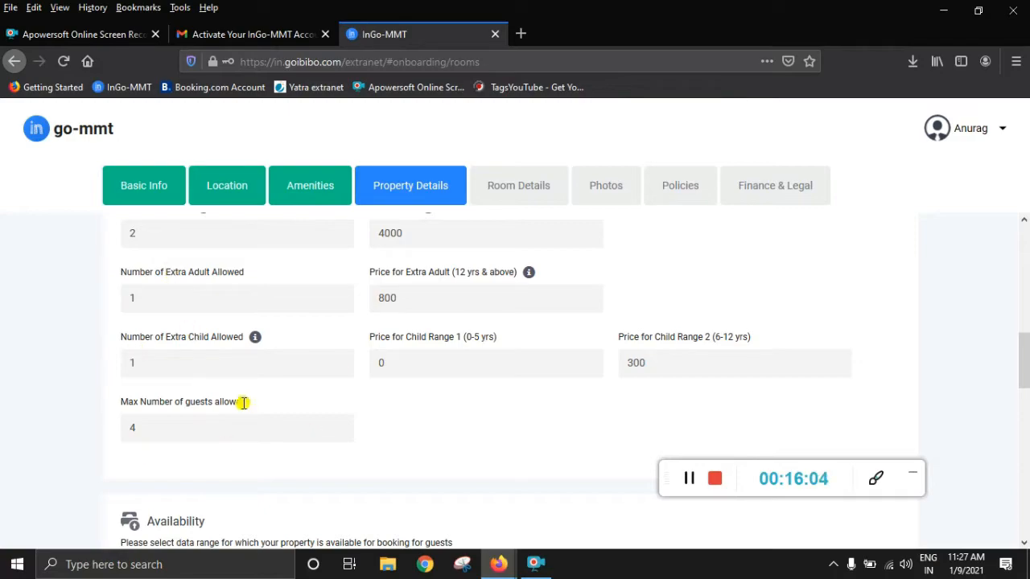
left_click_drag(149, 233, 110, 225)
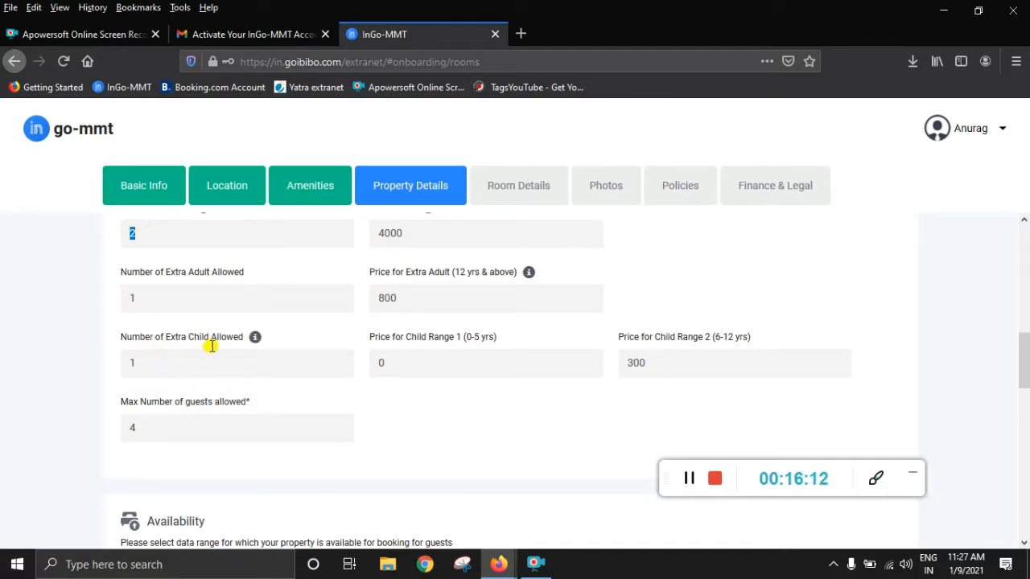
- Review the maximum guests allowed, the availability date range and the selected room amenities of the property
left_click_drag(142, 433, 116, 429)
left_click(176, 428)
scroll(635, 407, "down", 3)
scroll(391, 421, "down", 1)
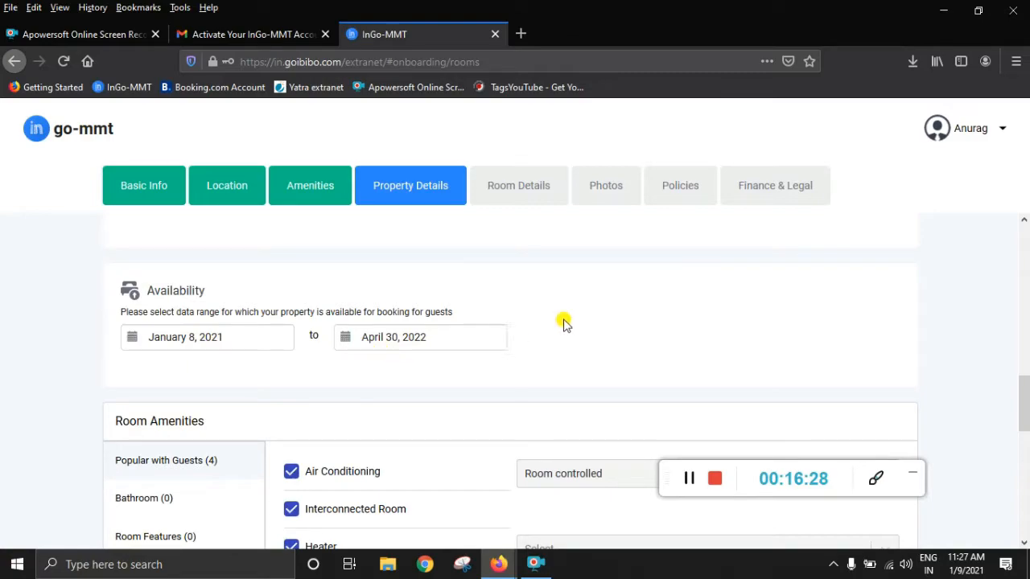
scroll(595, 357, "down", 3)
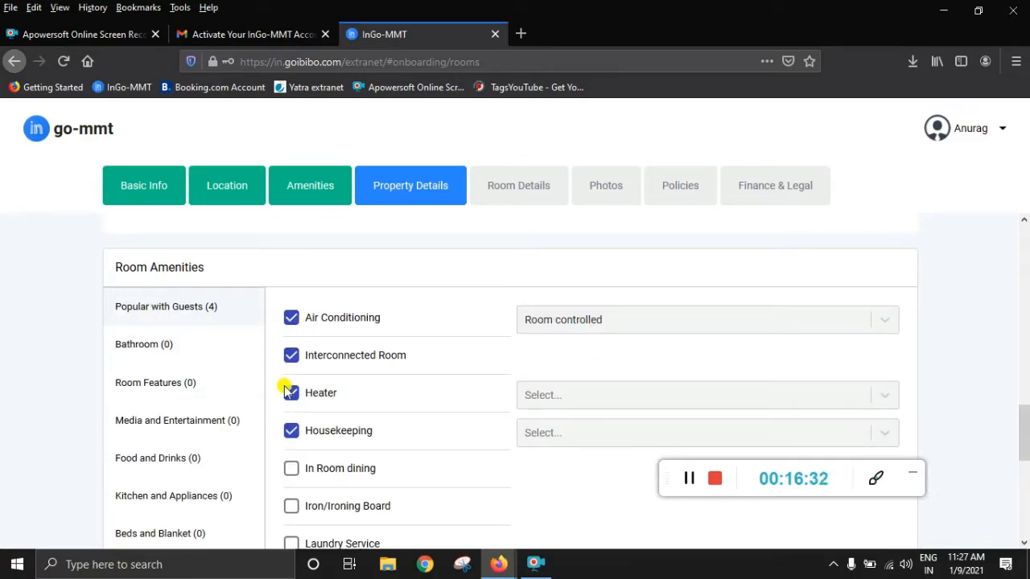
scroll(358, 410, "down", 3)
scroll(374, 414, "down", 2)
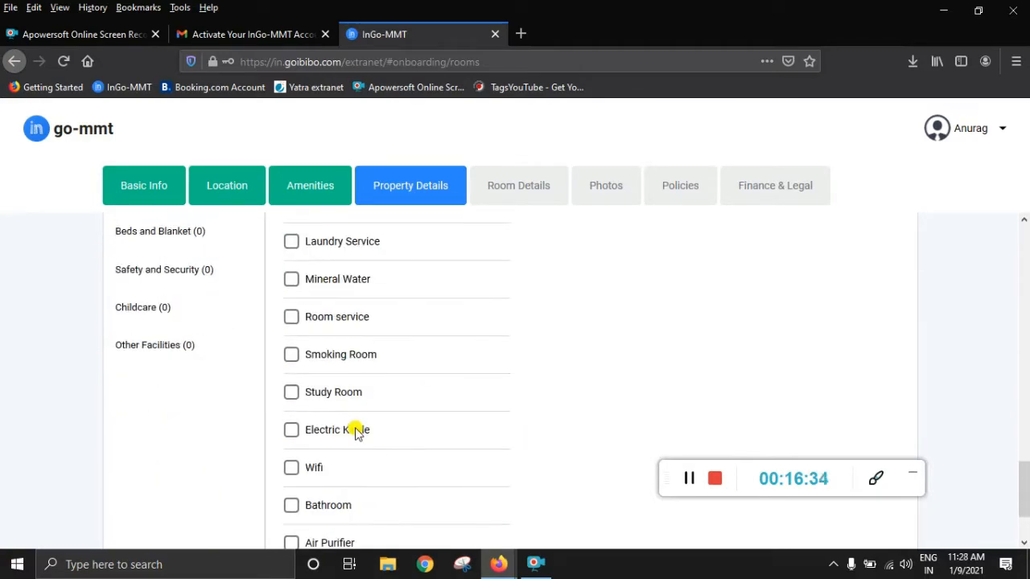
scroll(427, 416, "down", 1)
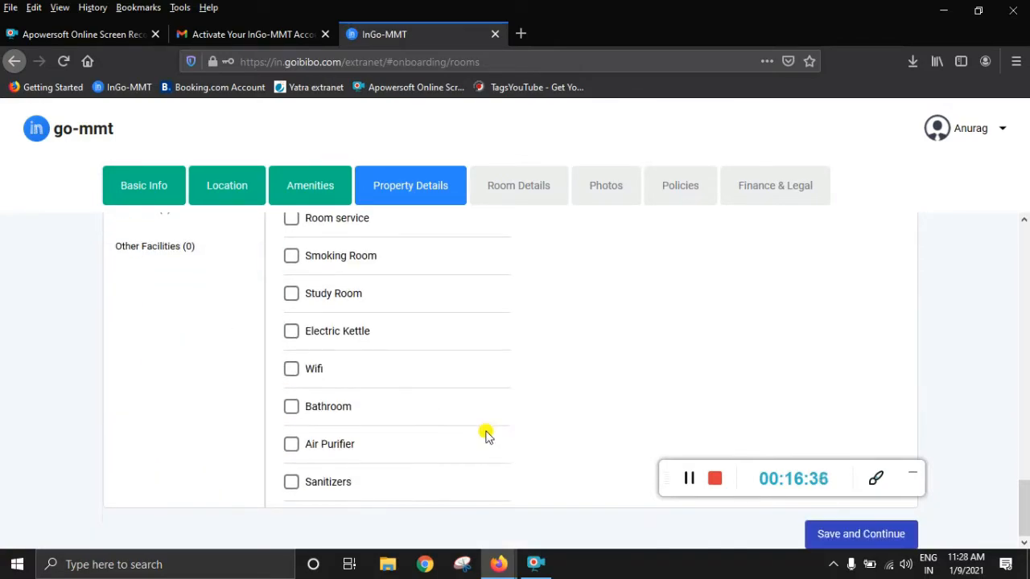
- Submit the property details and go back to the mandatory property description to fill it in
left_click(844, 535)
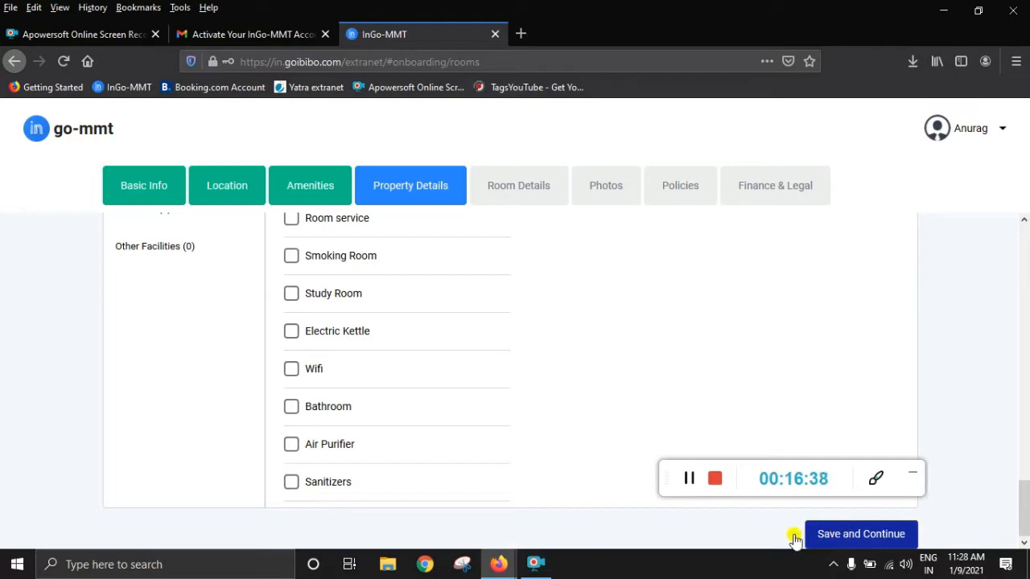
left_click(686, 481)
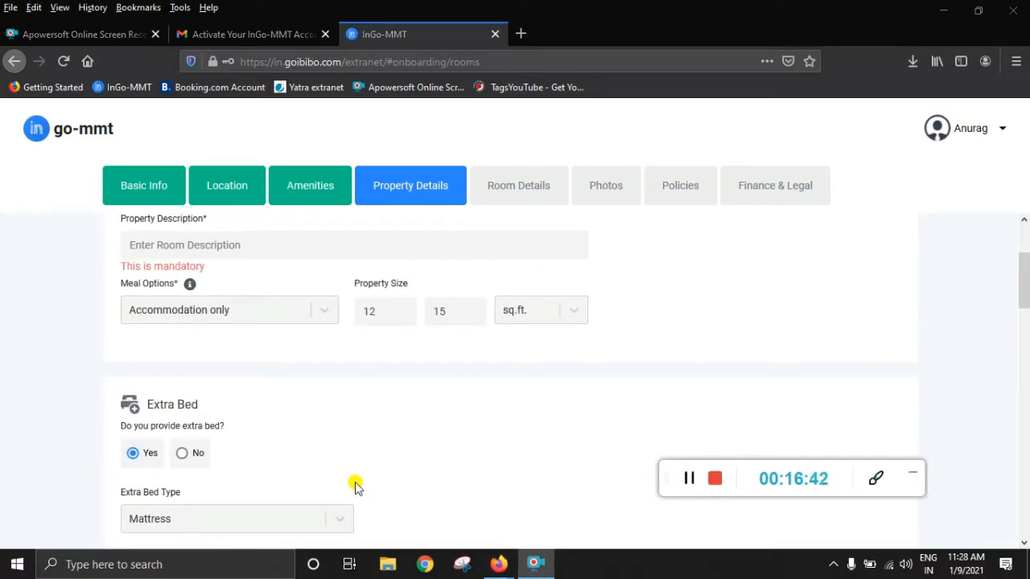
scroll(270, 454, "down", 6)
scroll(278, 467, "up", 10)
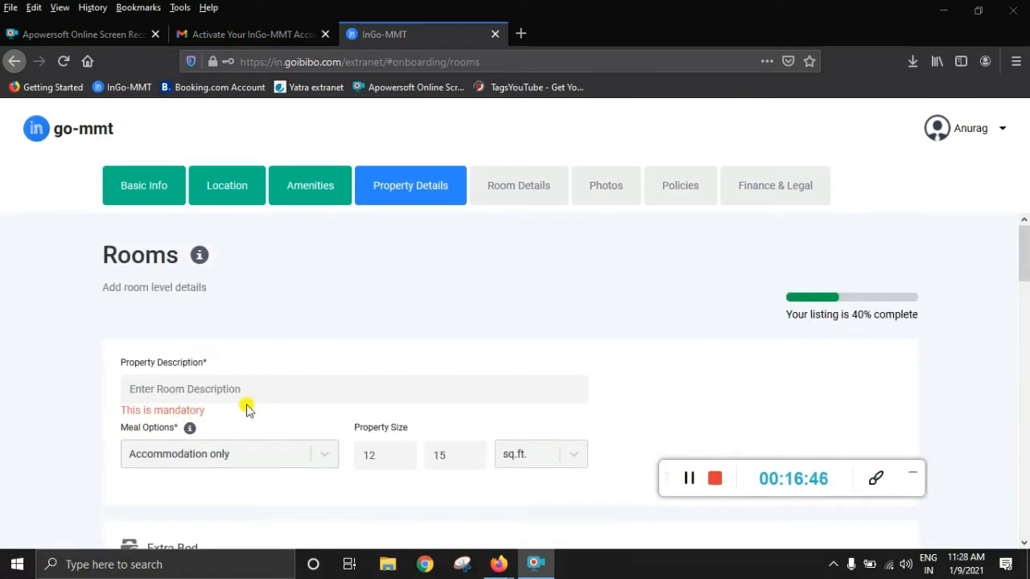
left_click(147, 388)
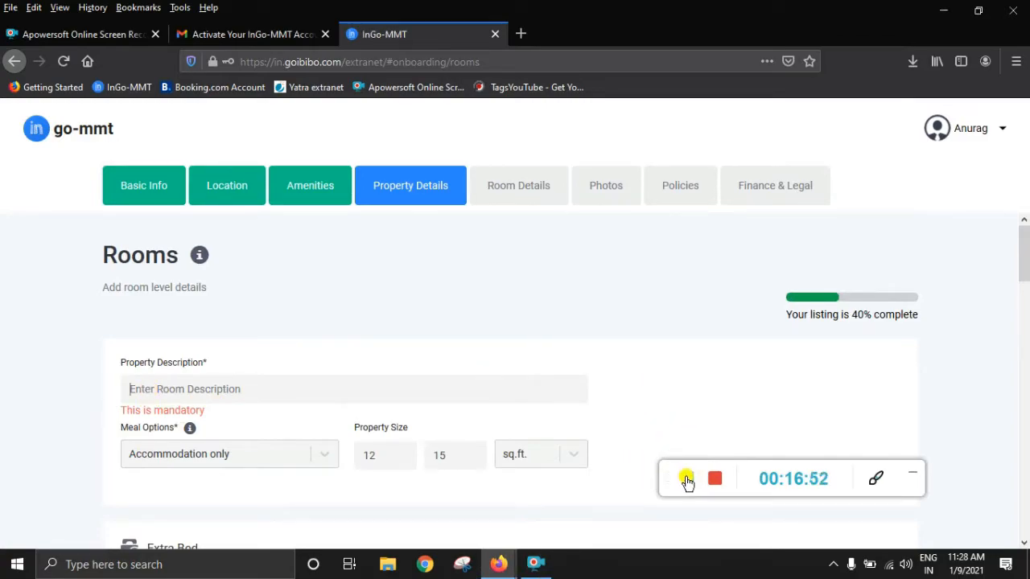
left_click(686, 480)
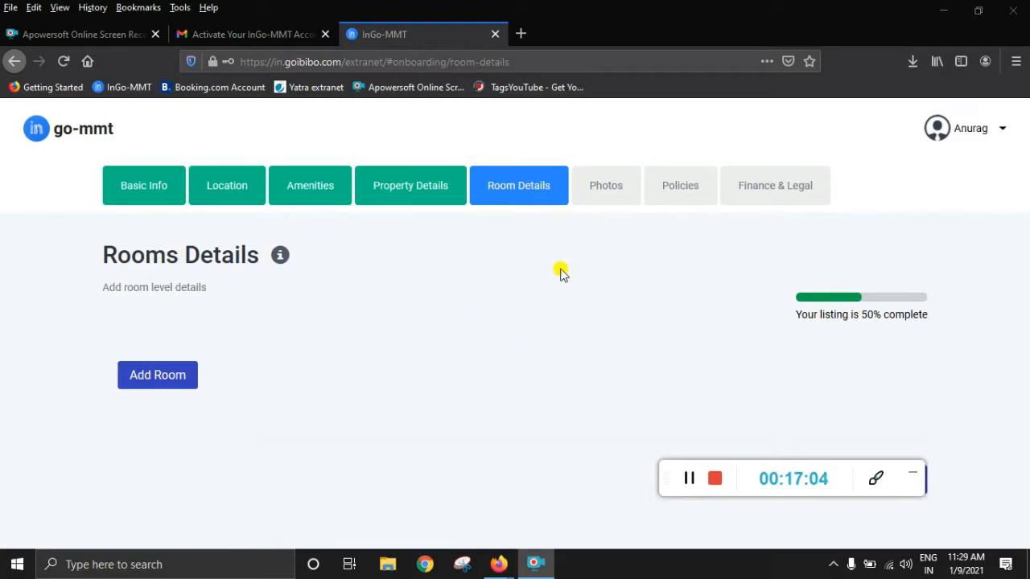
- Add a first room to the room details and name it "Standard Family Room"
left_click(173, 384)
scroll(372, 403, "down", 4)
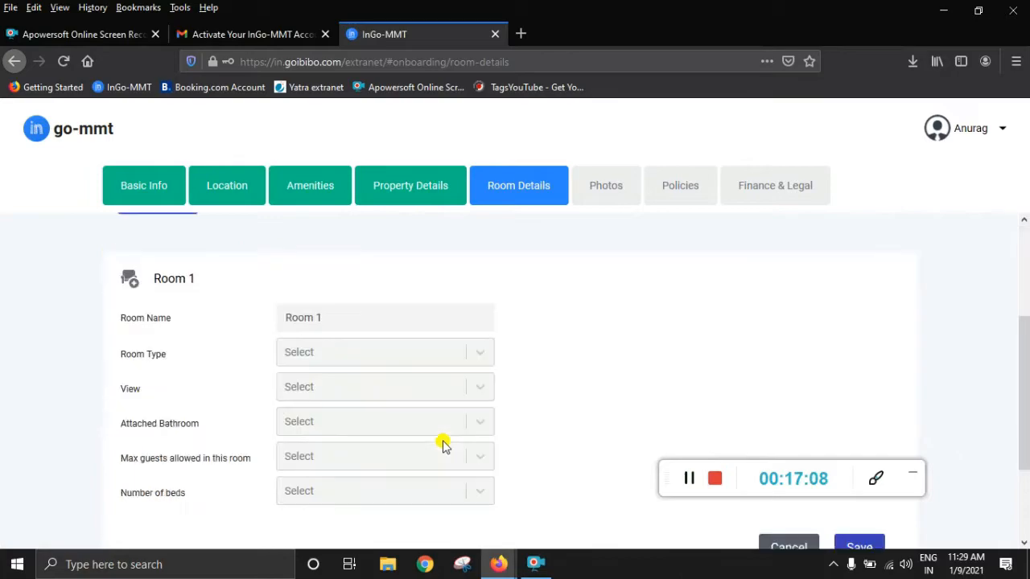
scroll(376, 398, "up", 3)
scroll(416, 402, "down", 3)
scroll(417, 403, "up", 3)
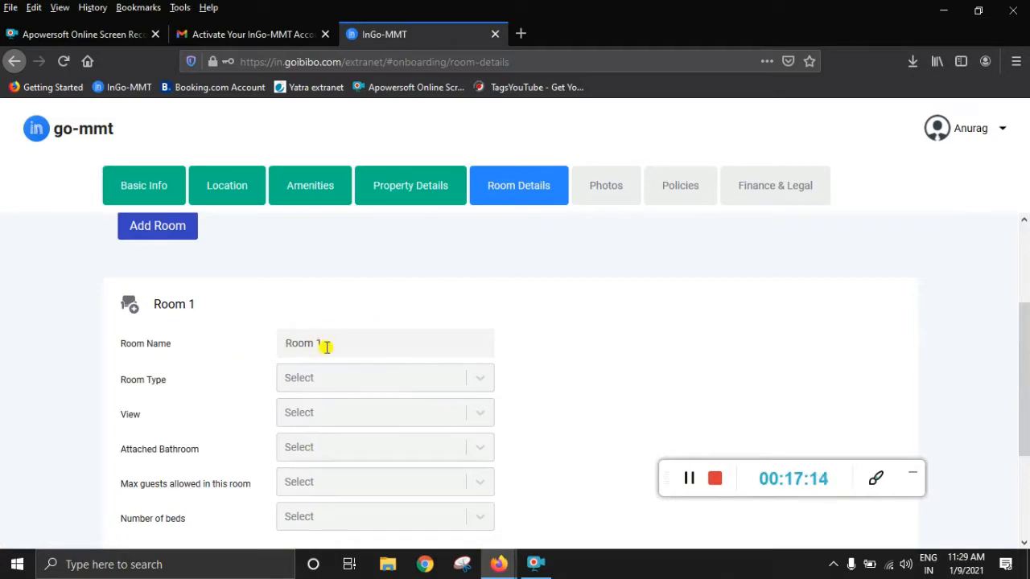
left_click_drag(317, 338, 290, 337)
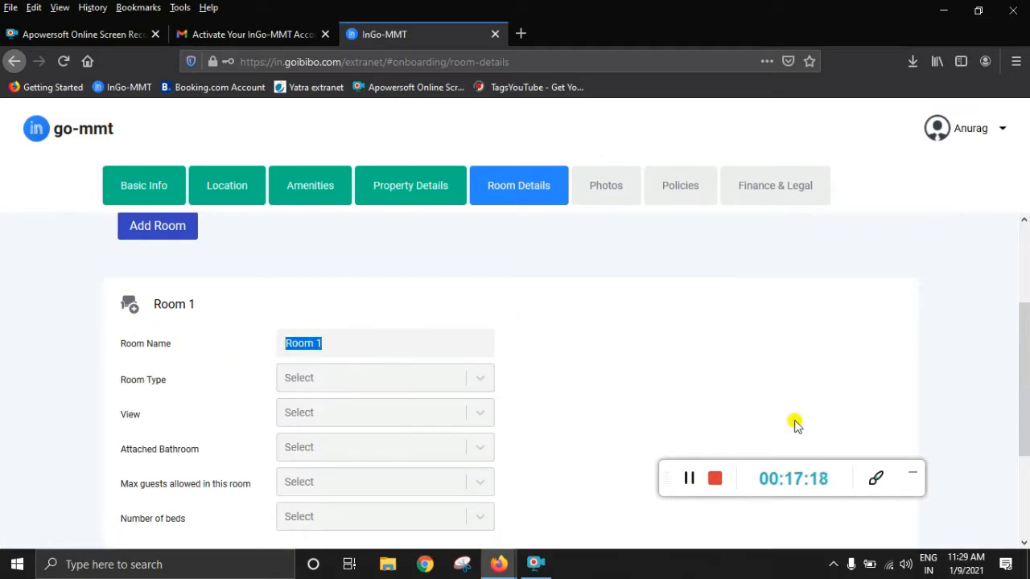
type("Standard Family")
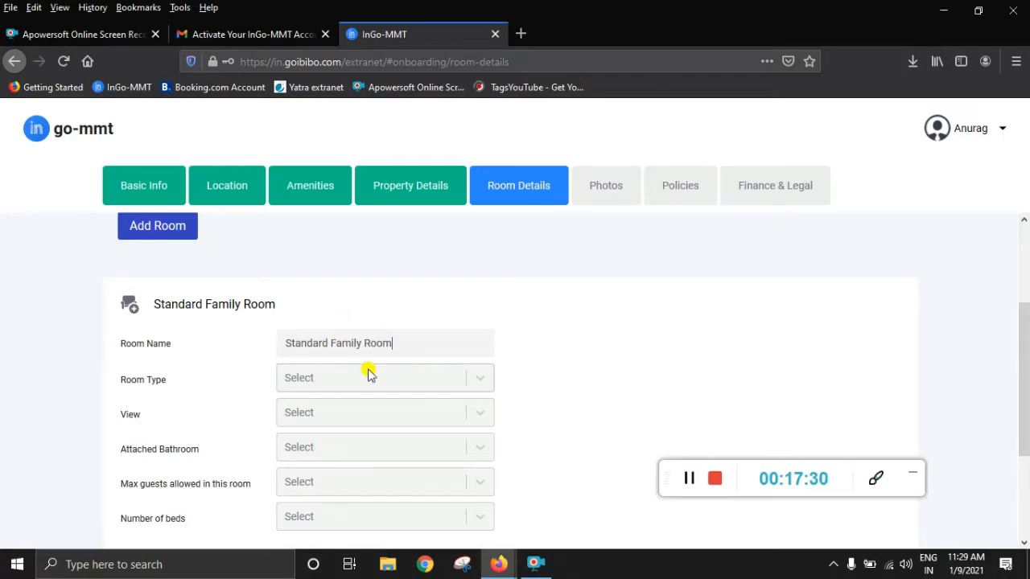
- Set the Standard Family Room's room type to Bed Room and its view to No View
left_click(434, 378)
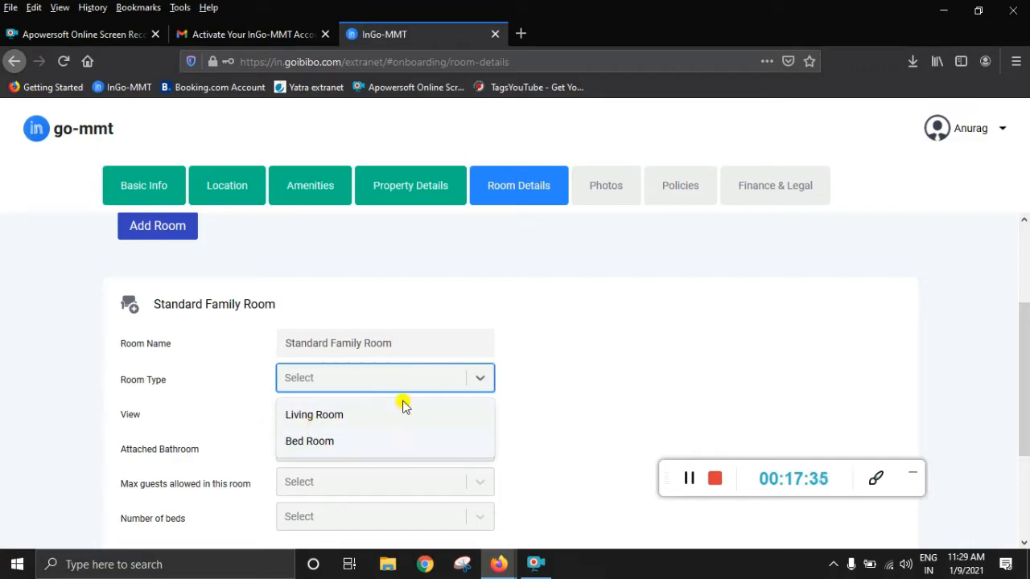
left_click(331, 444)
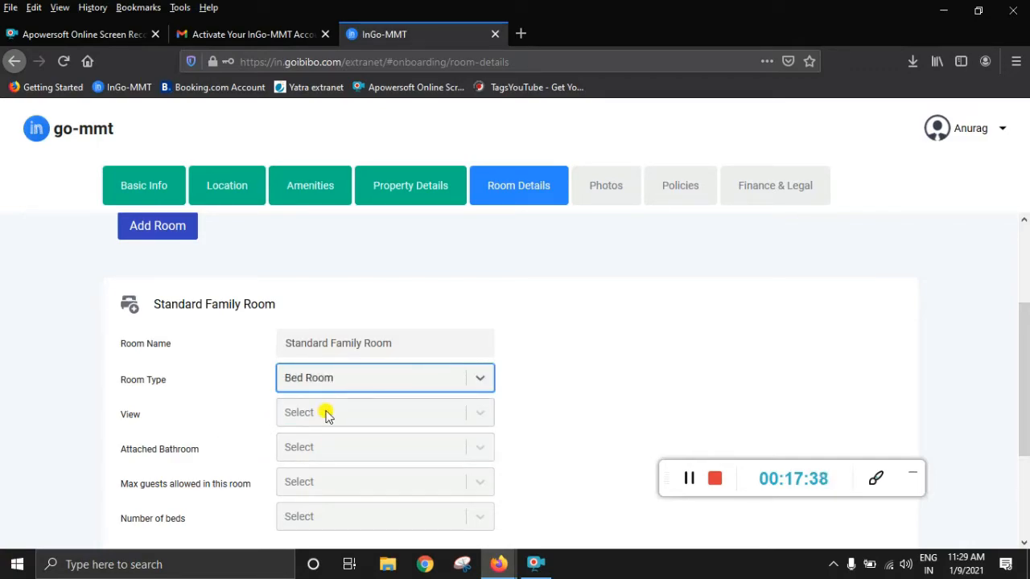
left_click(326, 412)
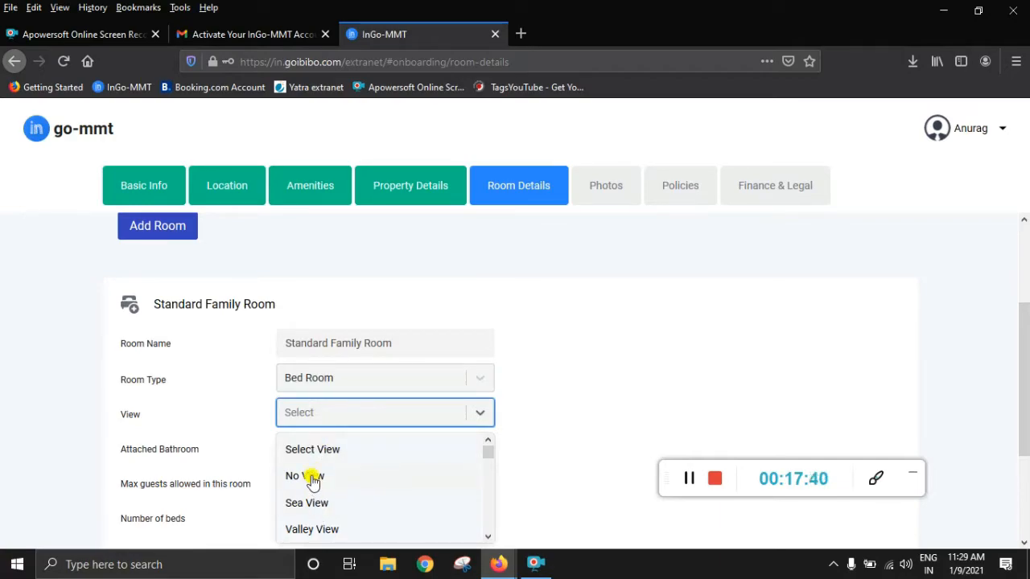
left_click(308, 475)
left_click(329, 415)
scroll(342, 500, "down", 1)
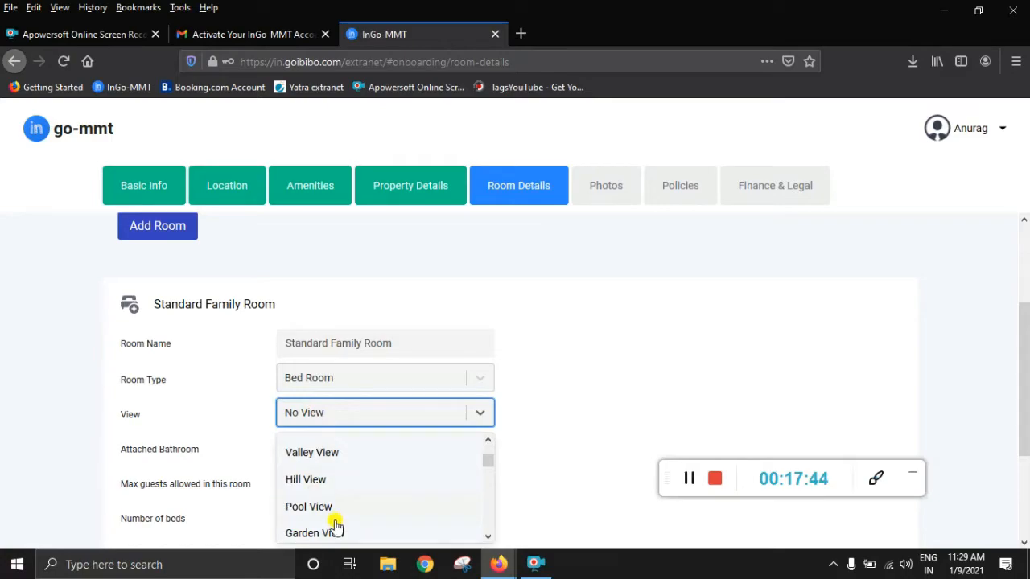
scroll(335, 523, "down", 2)
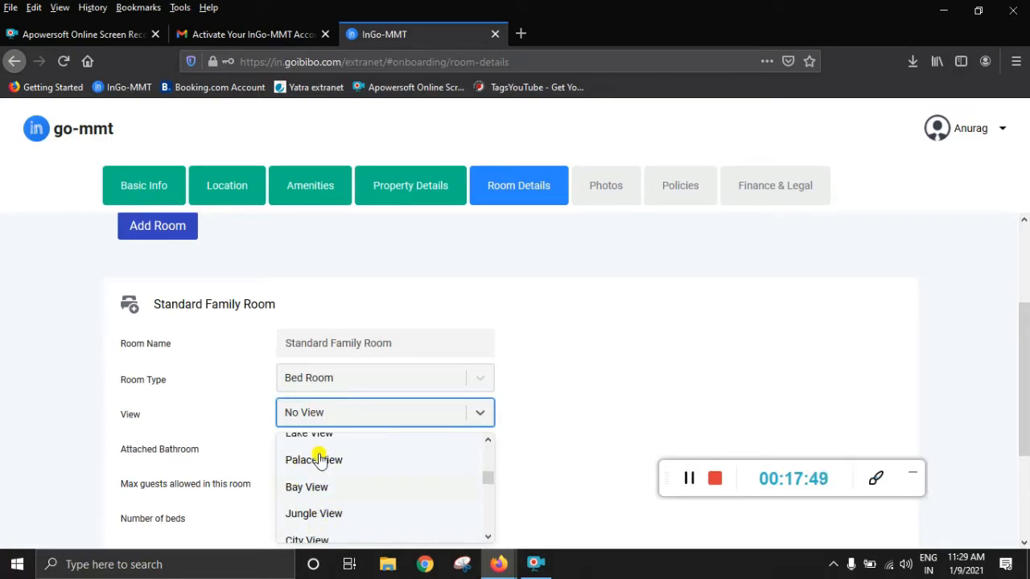
left_click(314, 413)
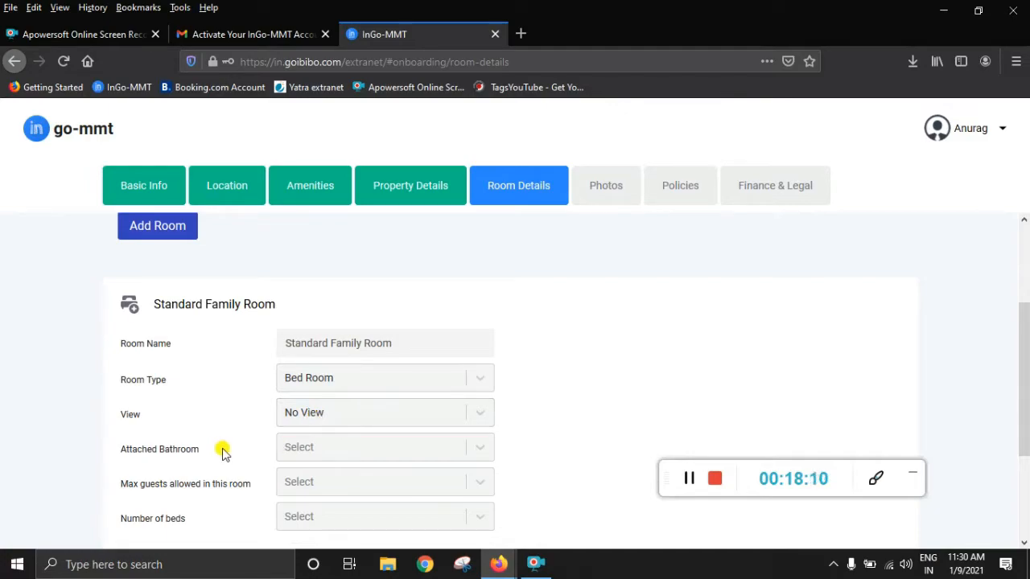
- Set the Standard Family Room's attached bathroom to Yes and its maximum guests allowed to 4
left_click(323, 454)
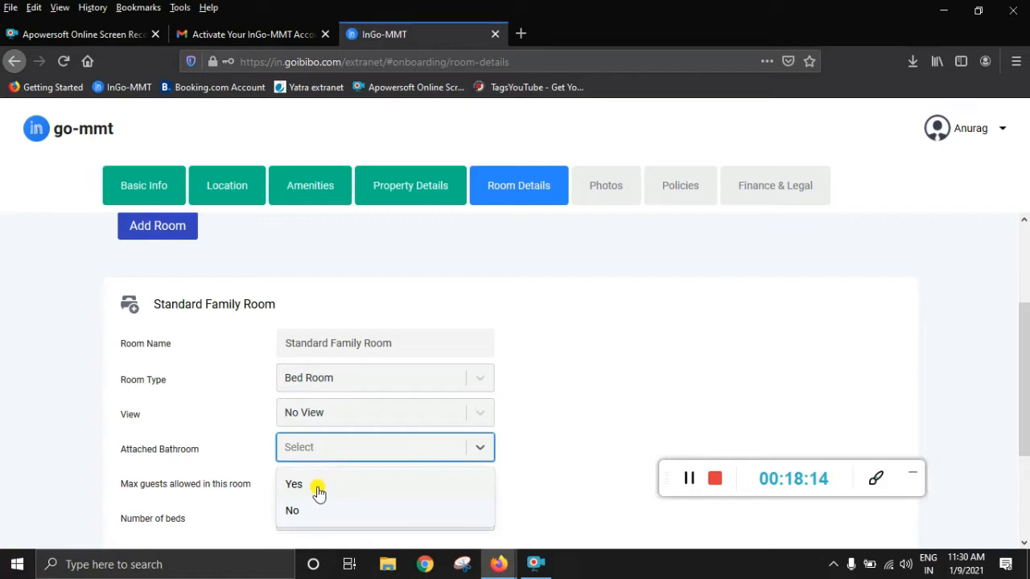
left_click(318, 487)
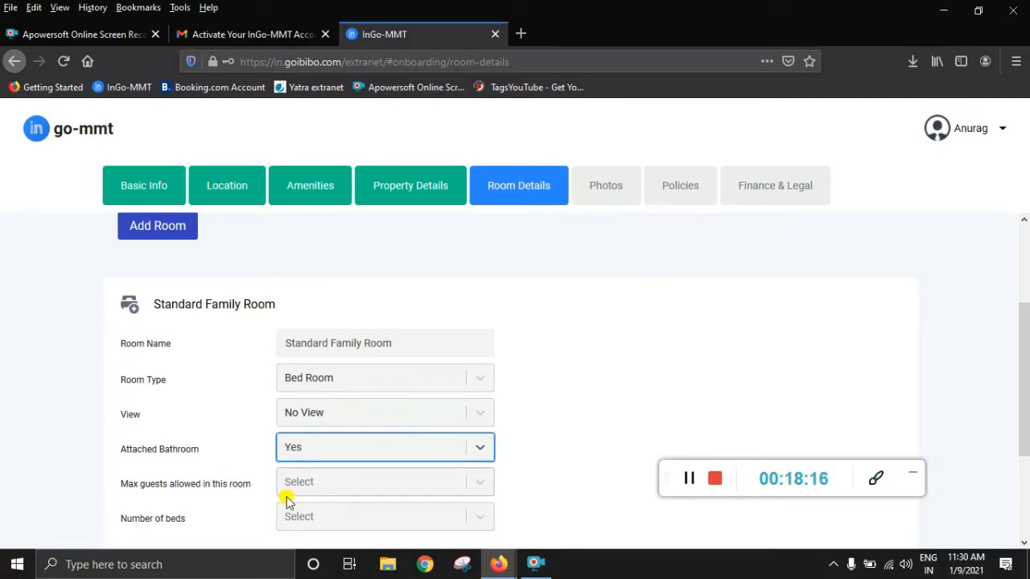
left_click(302, 485)
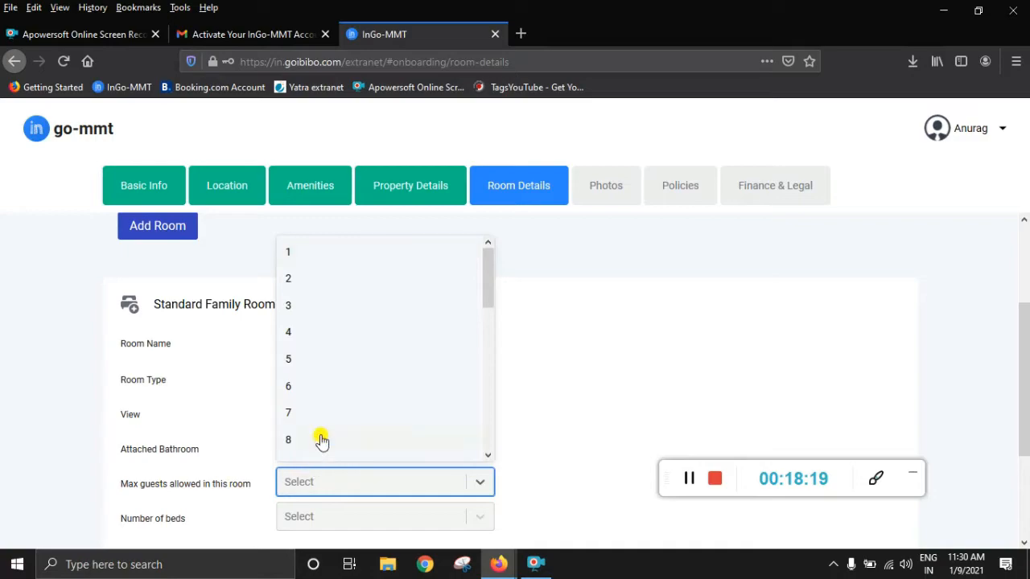
left_click(313, 333)
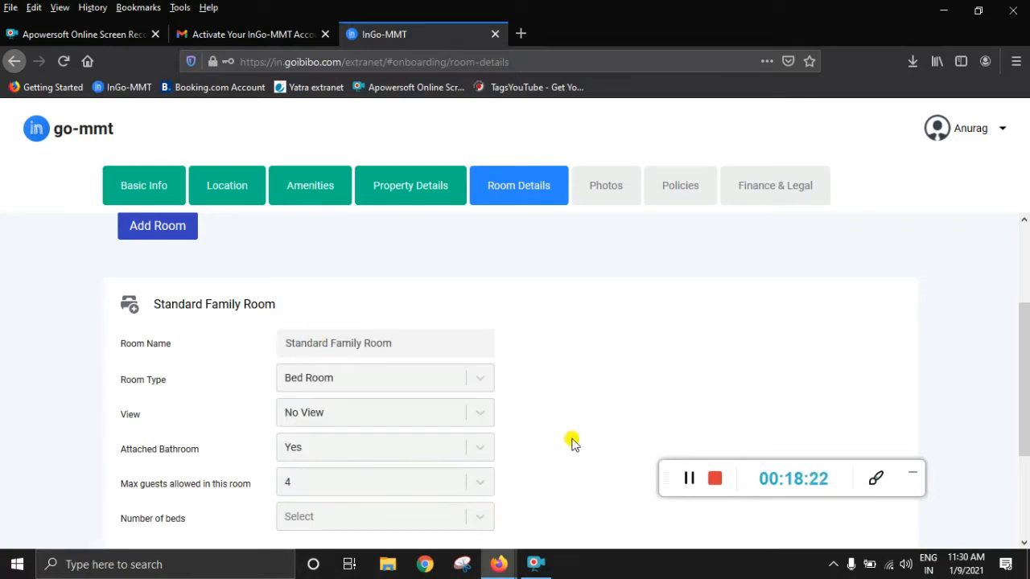
- Set the number of beds in the Standard Family Room to 1
scroll(572, 441, "down", 2)
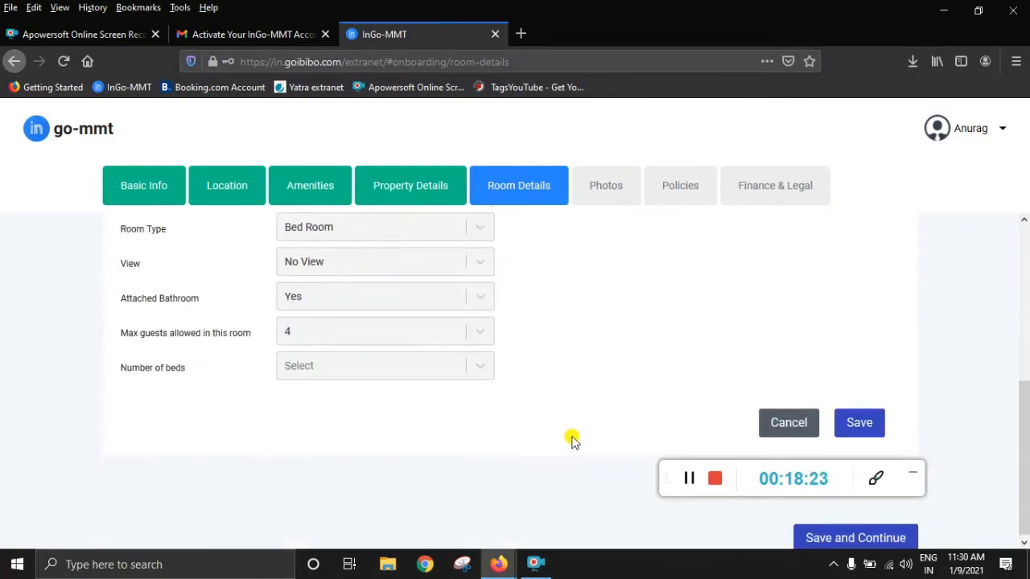
left_click(335, 369)
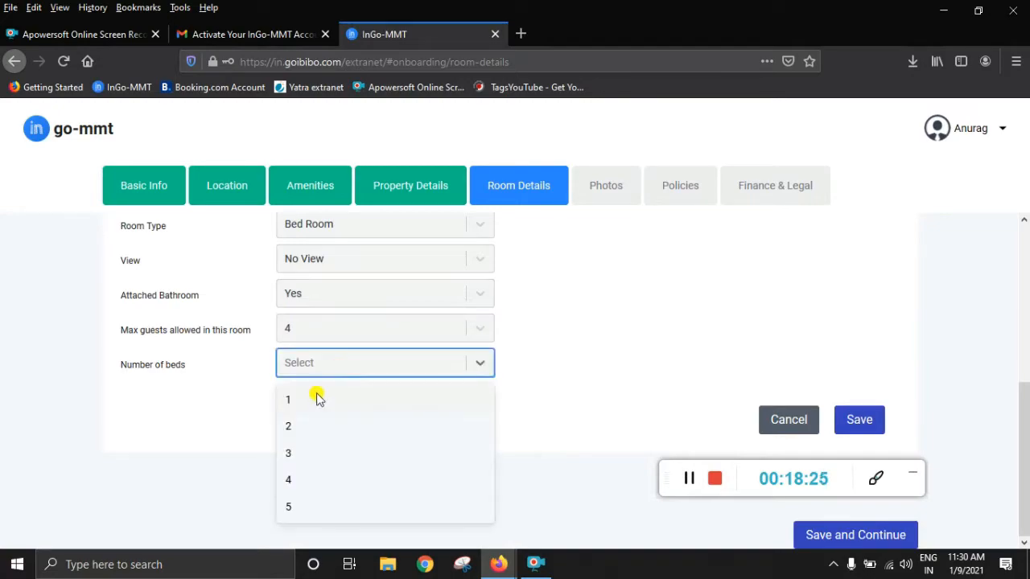
left_click(304, 432)
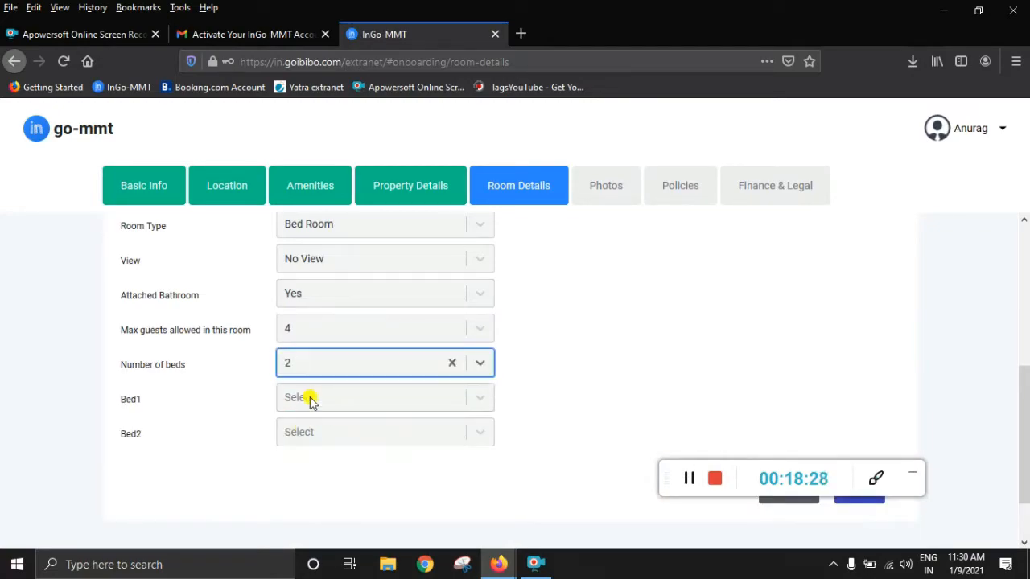
left_click(324, 371)
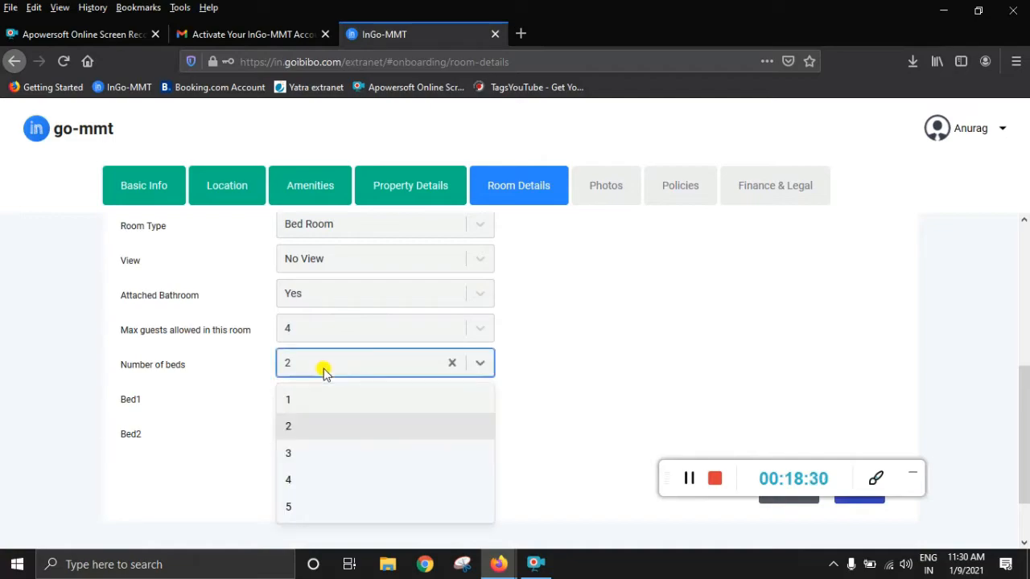
left_click(292, 401)
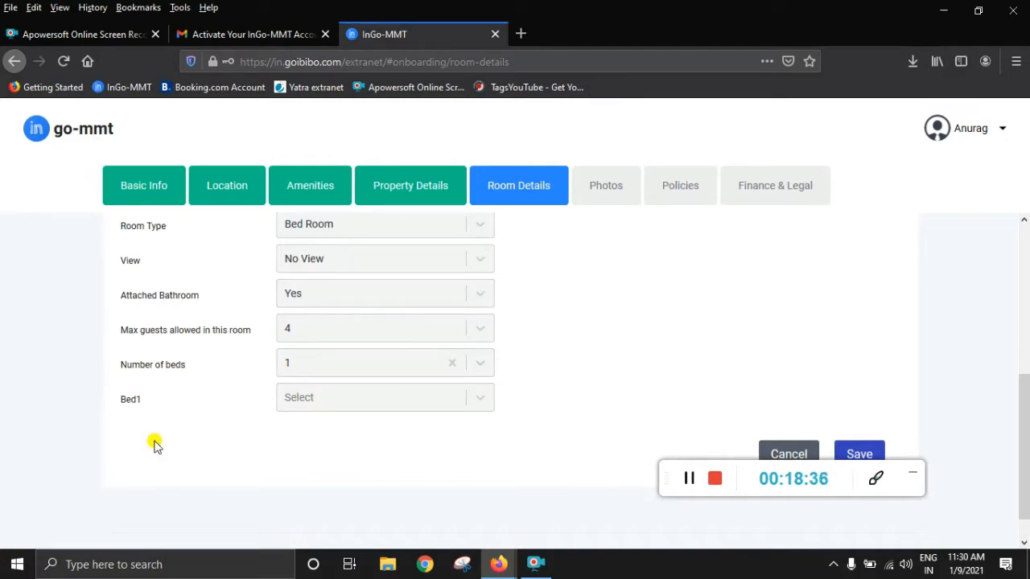
- Choose King Bed as the type of Bed1 and save the Standard Family Room
left_click(323, 398)
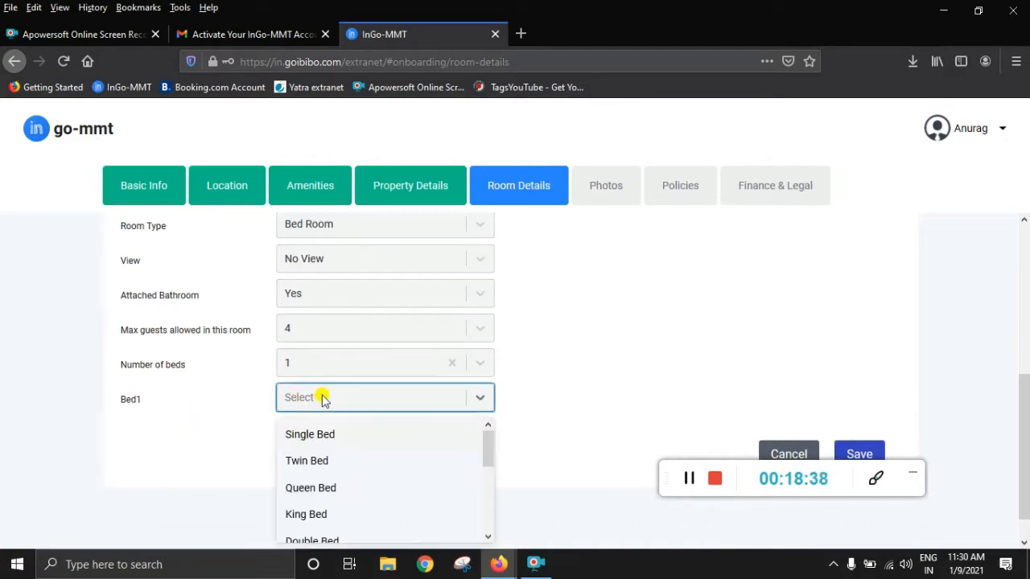
scroll(333, 483, "down", 4)
scroll(338, 487, "up", 3)
left_click(317, 431)
left_click(444, 439)
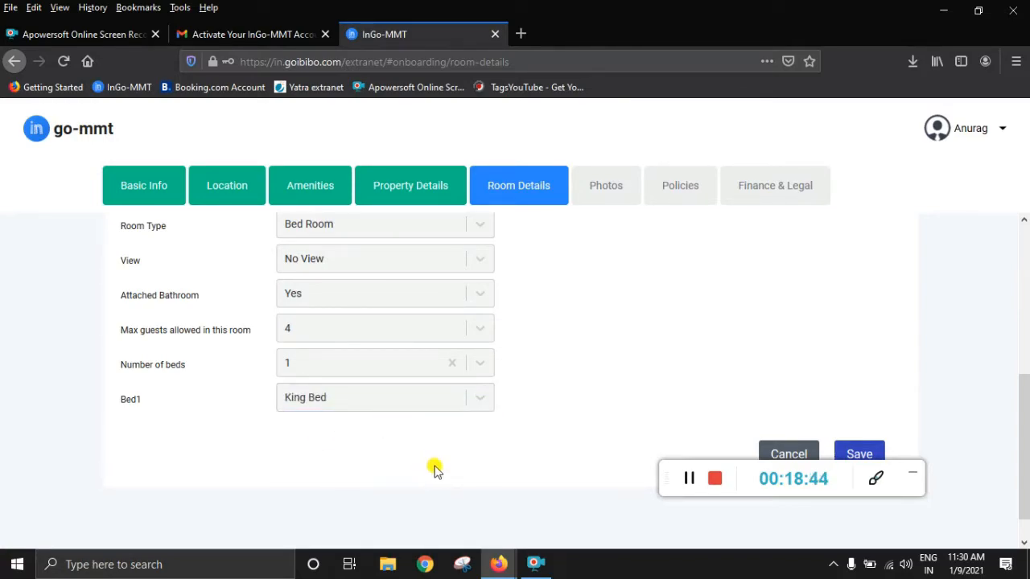
scroll(434, 470, "down", 1)
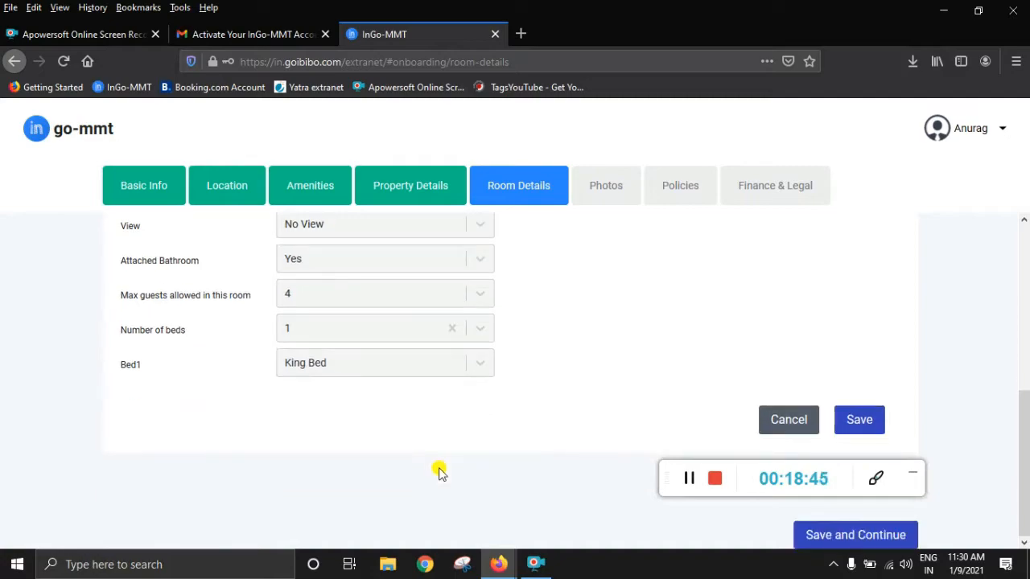
left_click(859, 420)
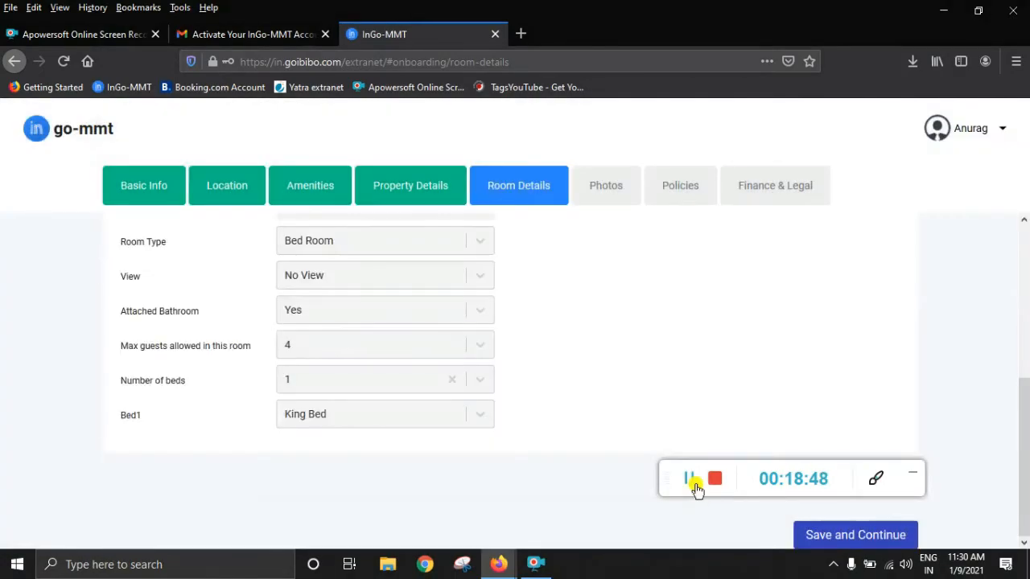
- Add a Delux Family Room as Bed Room with Valley View, attached bathroom Yes, maximum 4 guests and 1 King Bed
scroll(519, 380, "up", 3)
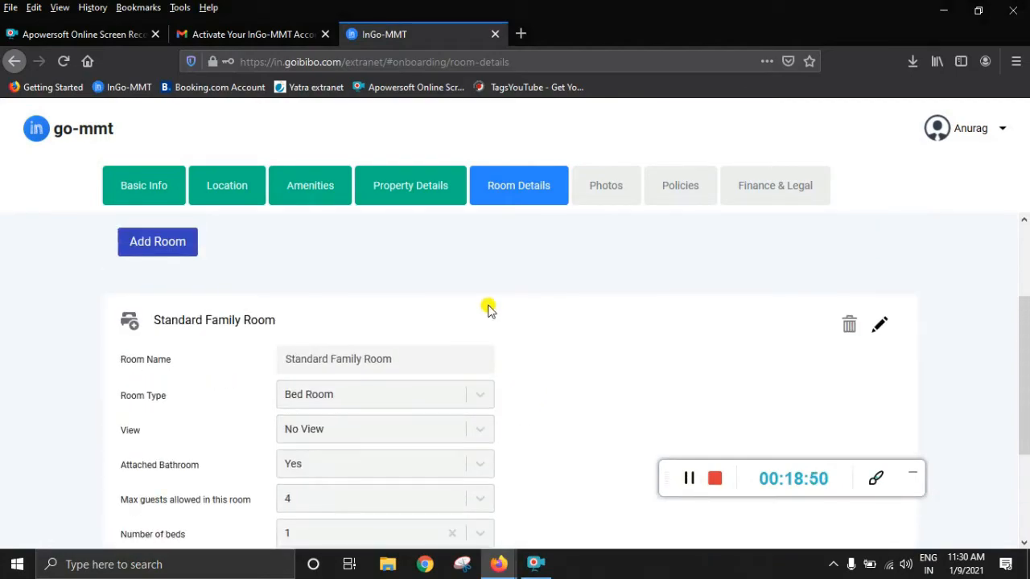
scroll(458, 359, "down", 3)
scroll(459, 359, "up", 3)
left_click(167, 246)
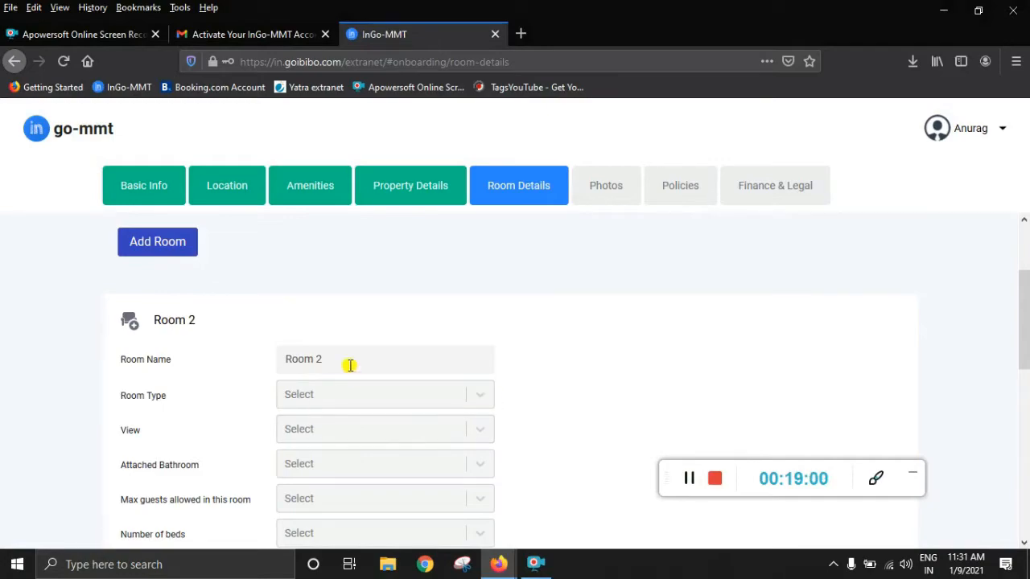
key("ctrl+a")
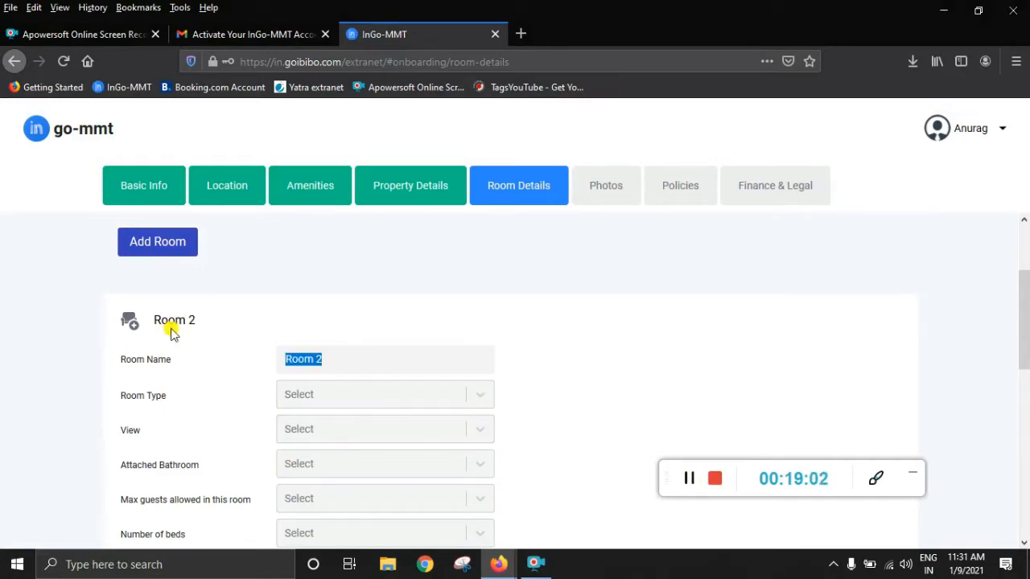
type("D")
left_click(694, 480)
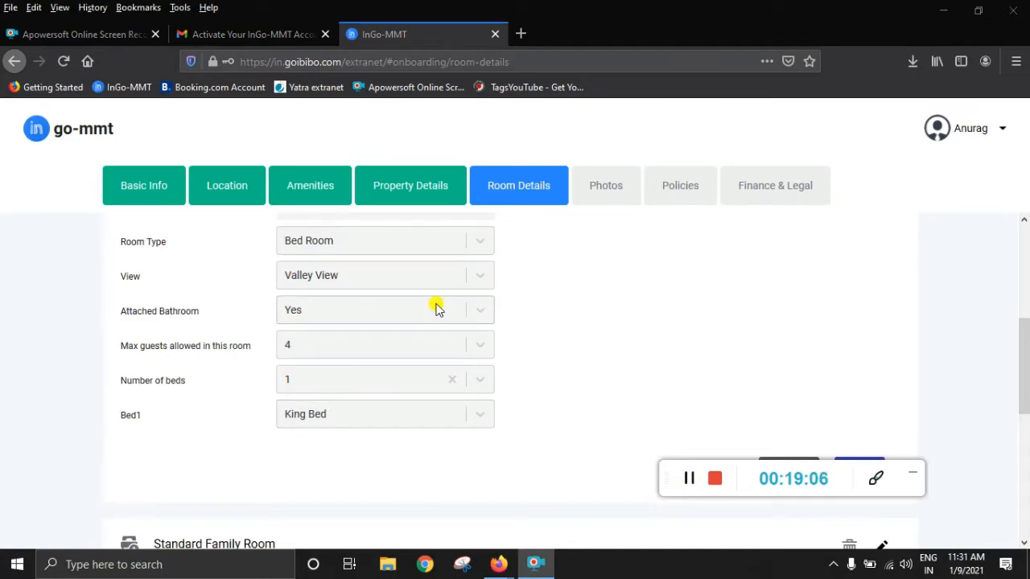
- Check the details entered for the Delux Family Room and save the room
scroll(435, 308, "up", 3)
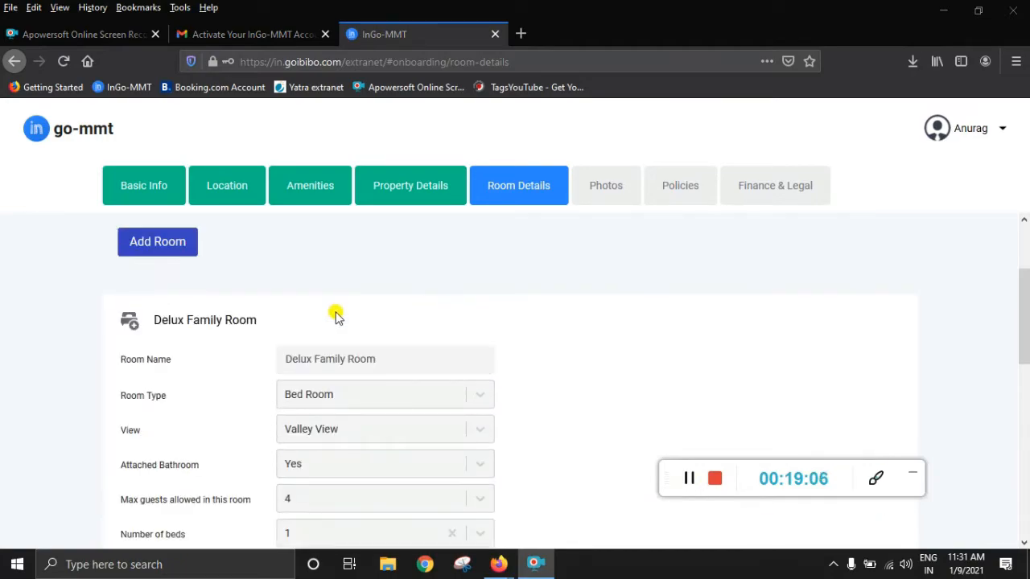
scroll(425, 389, "down", 2)
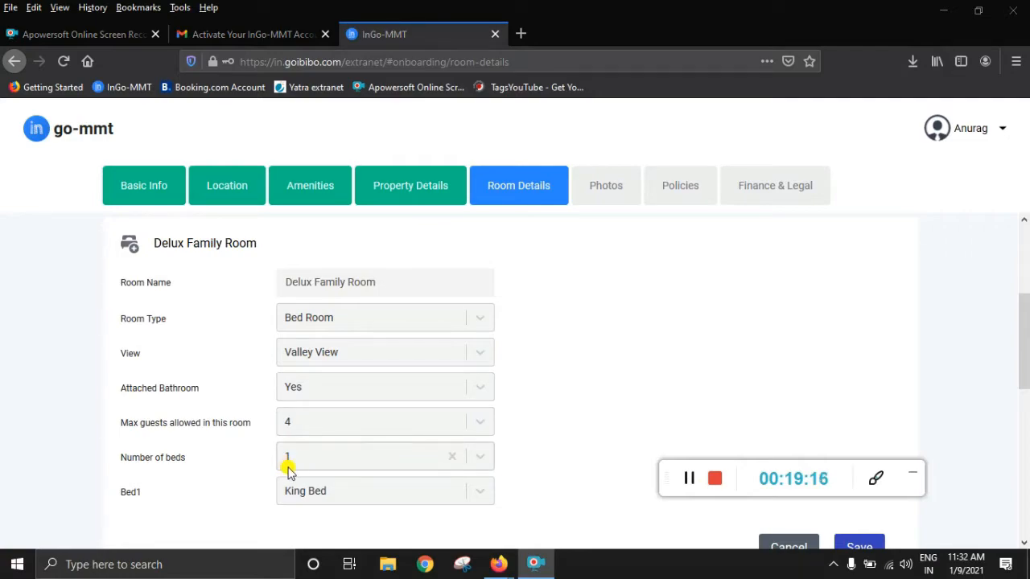
scroll(620, 425, "down", 5)
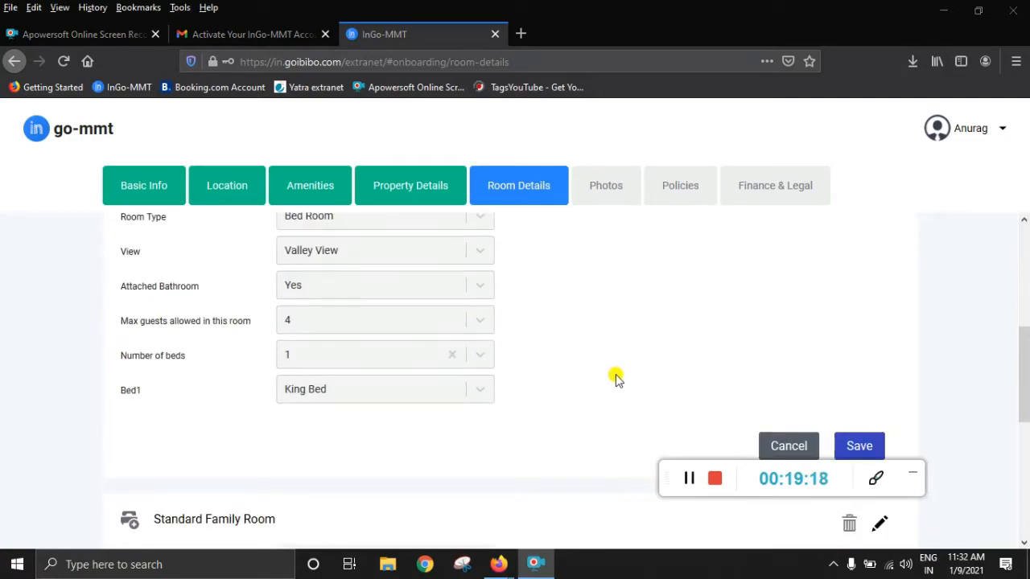
scroll(523, 346, "up", 3)
left_click(855, 391)
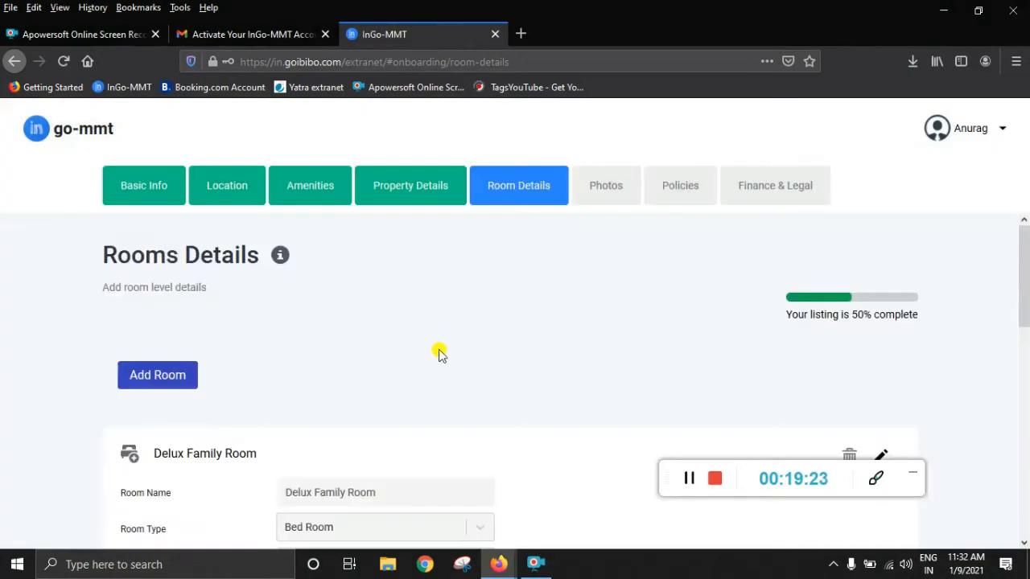
- Review both family rooms, then save the room details and continue to the Photos section
scroll(437, 327, "down", 6)
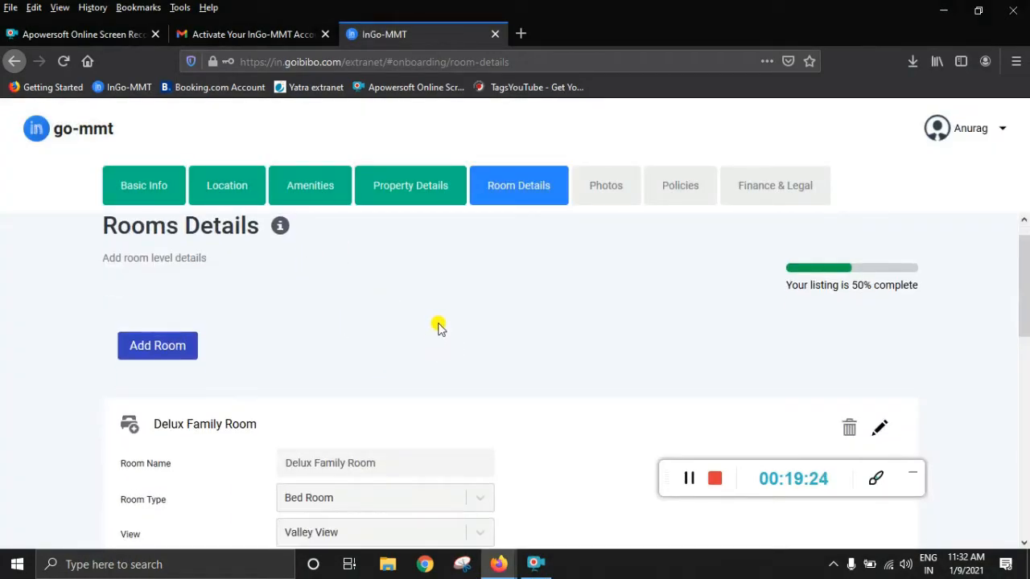
scroll(404, 448, "down", 2)
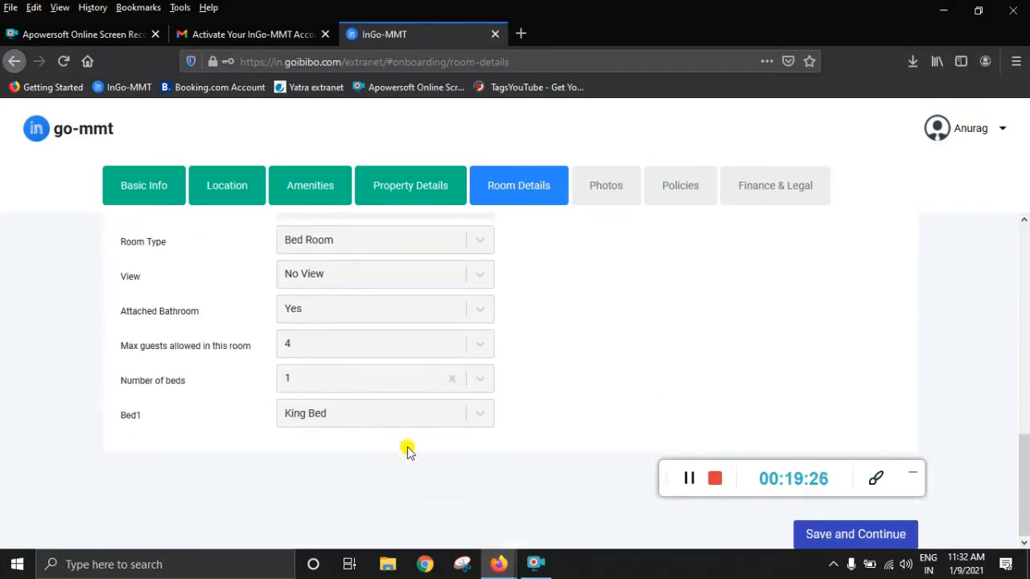
scroll(512, 483, "up", 6)
scroll(451, 386, "down", 6)
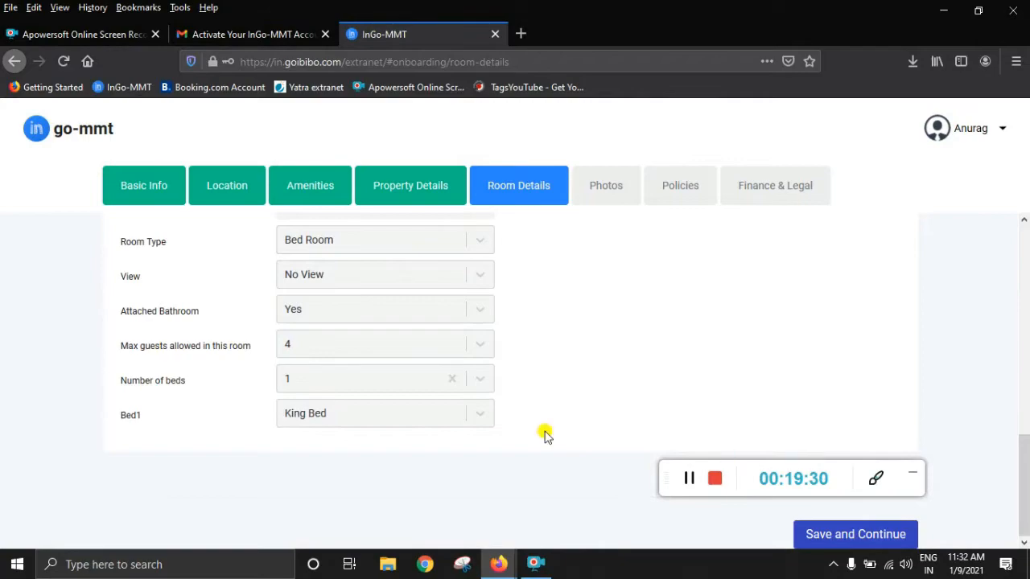
scroll(539, 428, "up", 6)
scroll(599, 338, "down", 6)
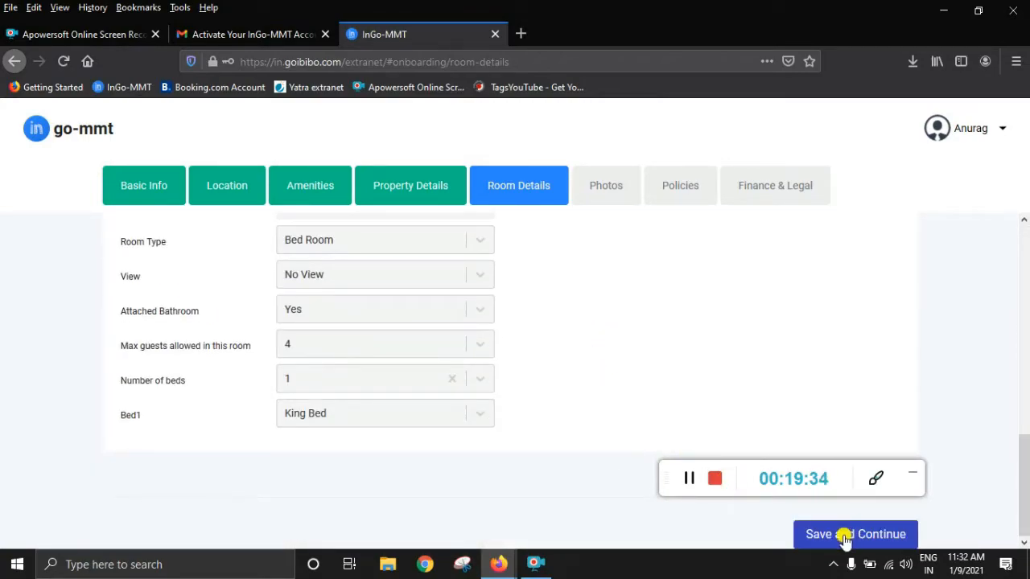
left_click(844, 537)
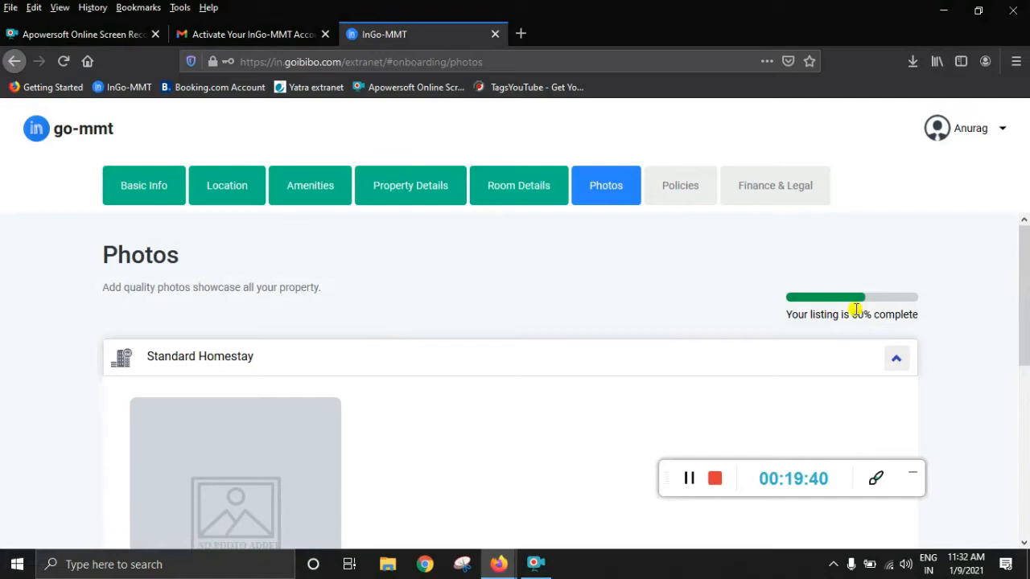
- Look through the property and room photo sections and try to continue without uploading any photos
scroll(485, 443, "down", 3)
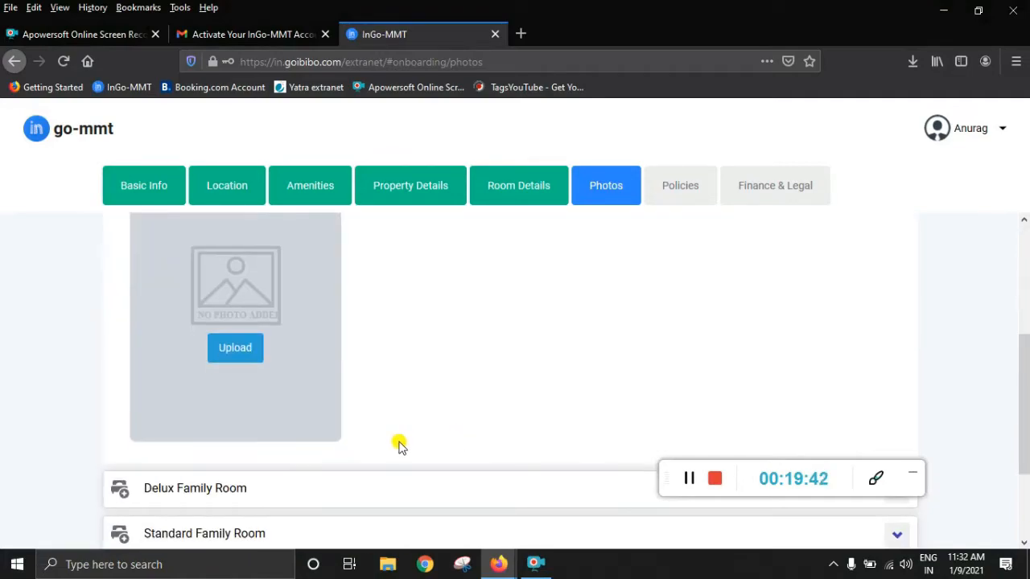
scroll(338, 440, "up", 2)
scroll(255, 386, "down", 2)
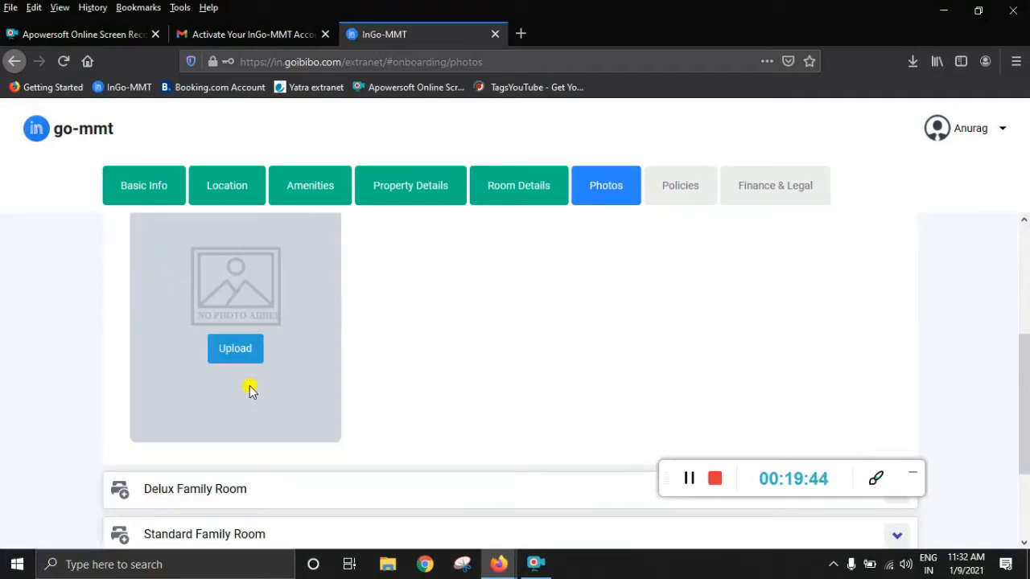
scroll(285, 384, "down", 2)
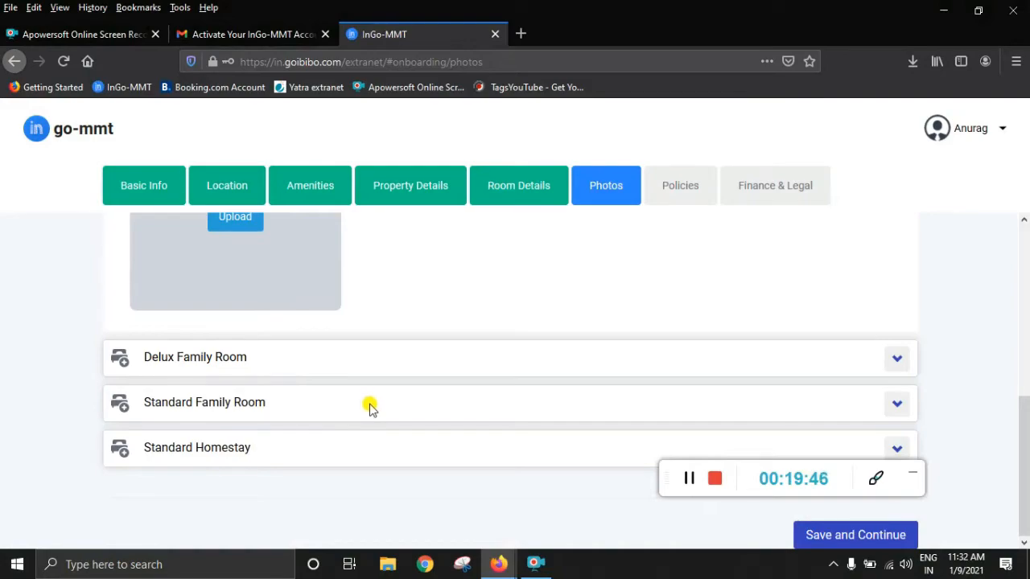
scroll(381, 415, "up", 3)
scroll(628, 464, "down", 3)
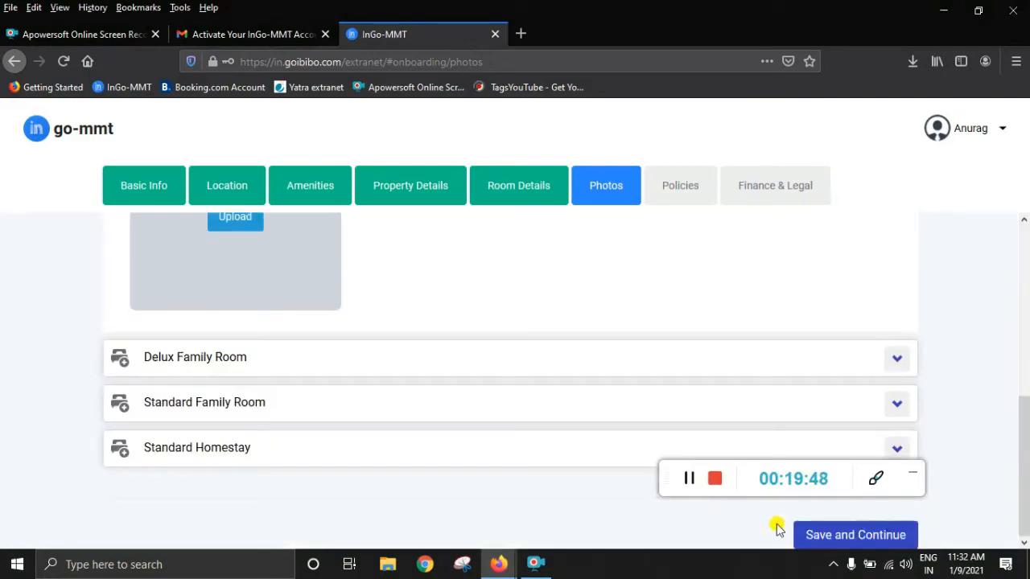
left_click(824, 544)
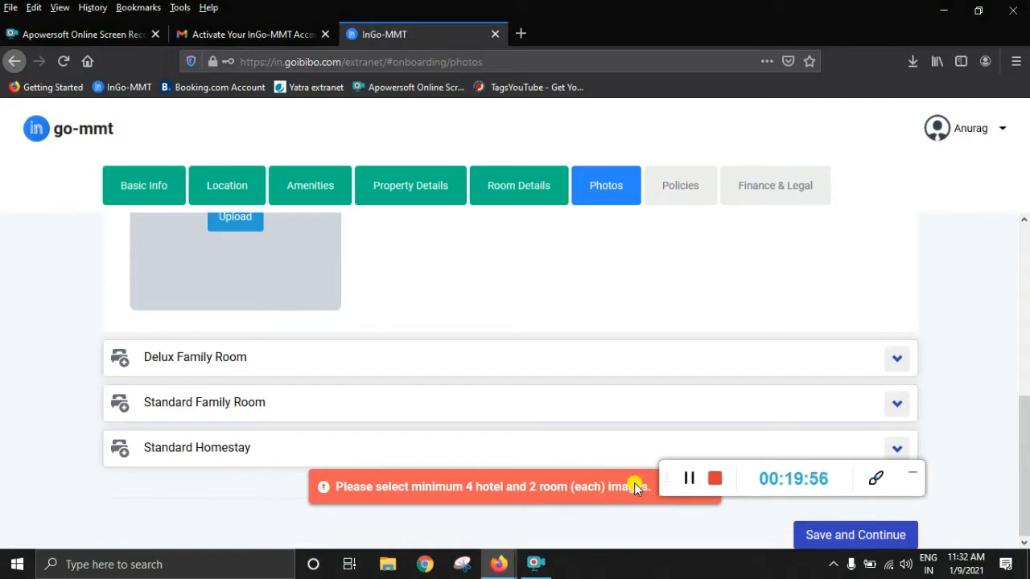
- Upload the photos 20181130_123309, 20181130_123606, 20181130_123639 and 20181130_123738 for the Standard Homestay property and save them
left_click(685, 491)
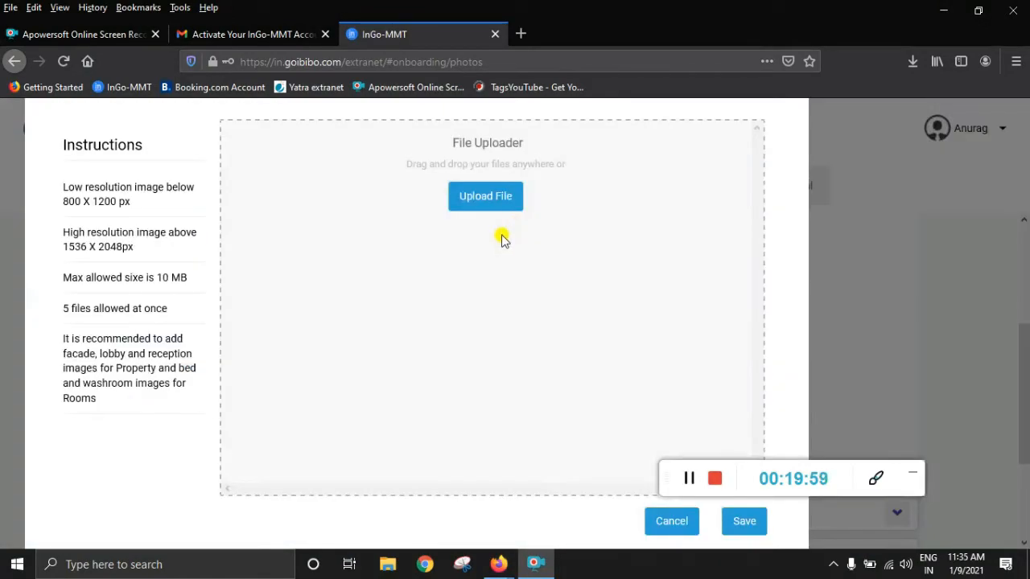
left_click(485, 196)
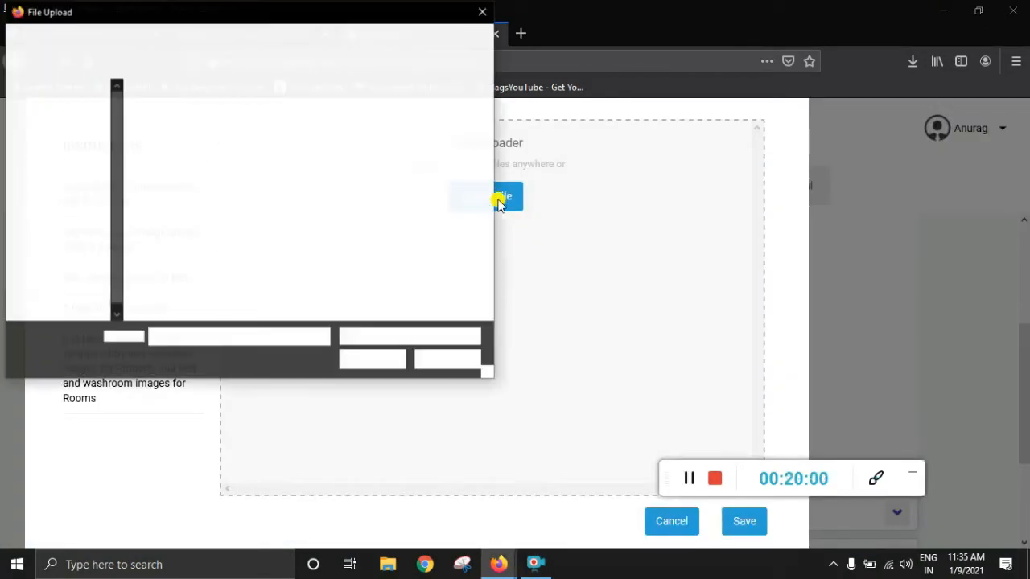
left_click_drag(447, 225, 272, 138)
left_click(361, 362)
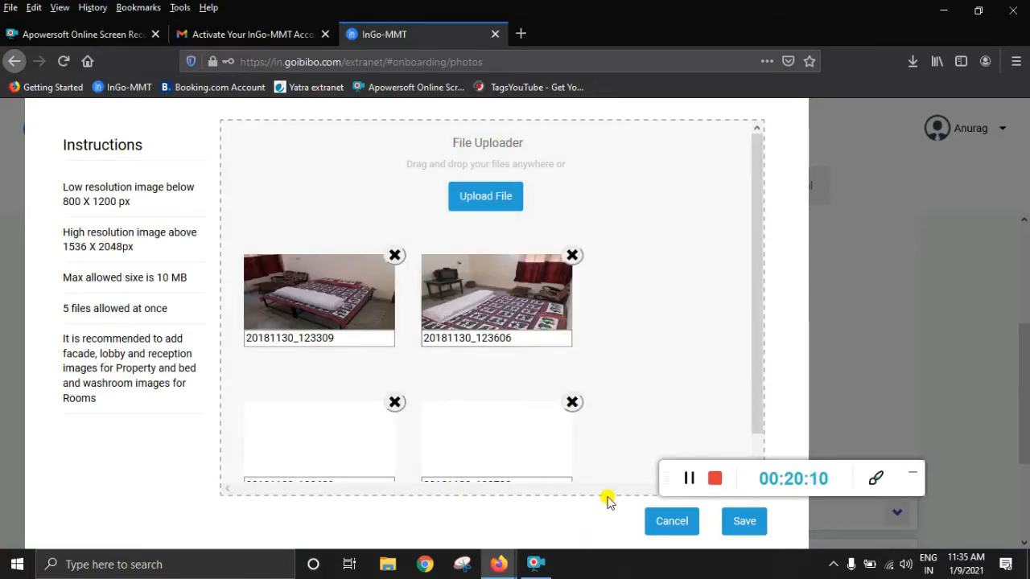
scroll(752, 299, "down", 1)
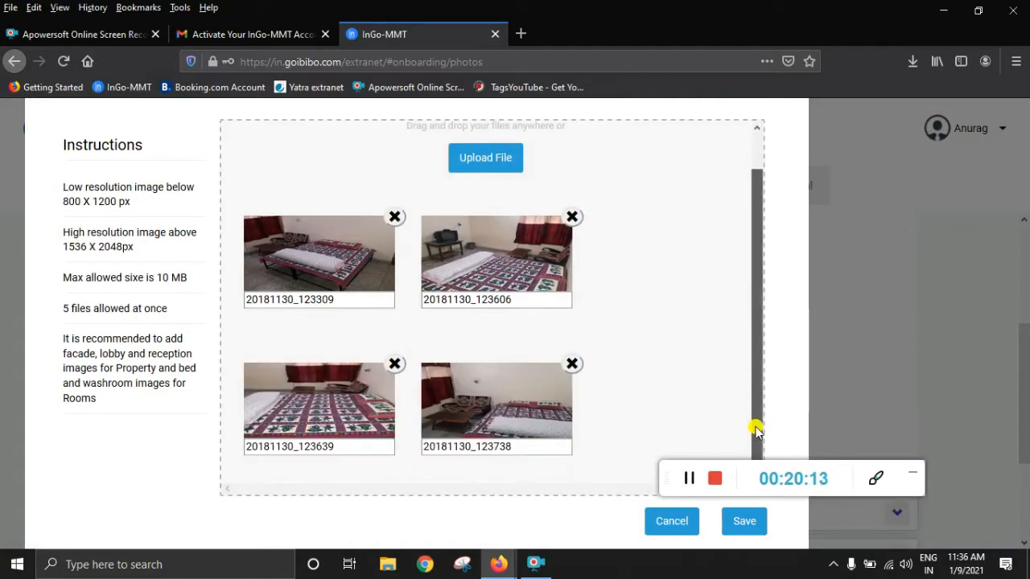
left_click(748, 527)
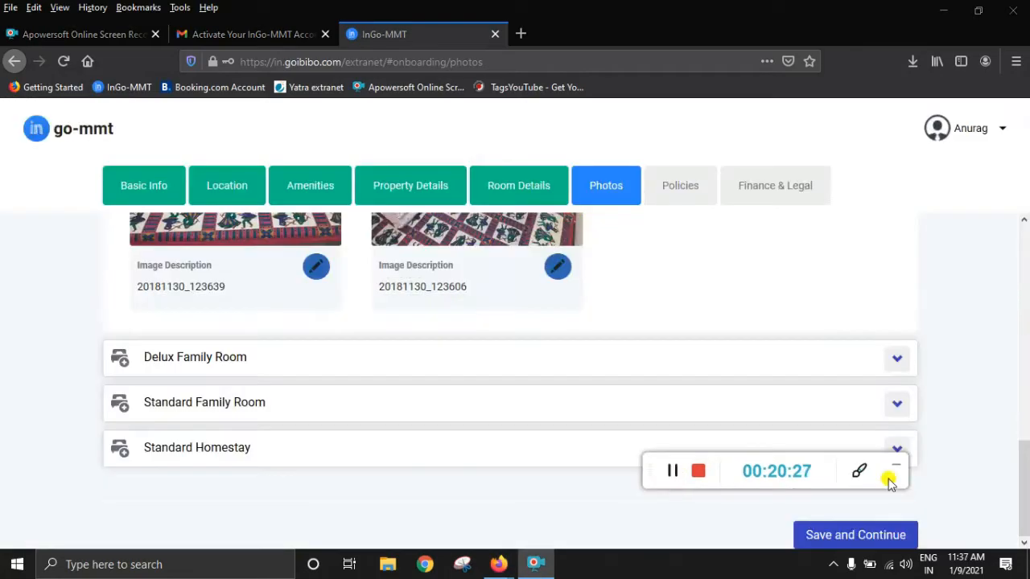
- Upload the photos 20181130_123309 and 20181130_123606 from the test room folder for the Delux Family Room and save them
mouse_move(1015, 480)
left_mouse_down()
mouse_move(1025, 304)
mouse_move(1025, 473)
left_mouse_up()
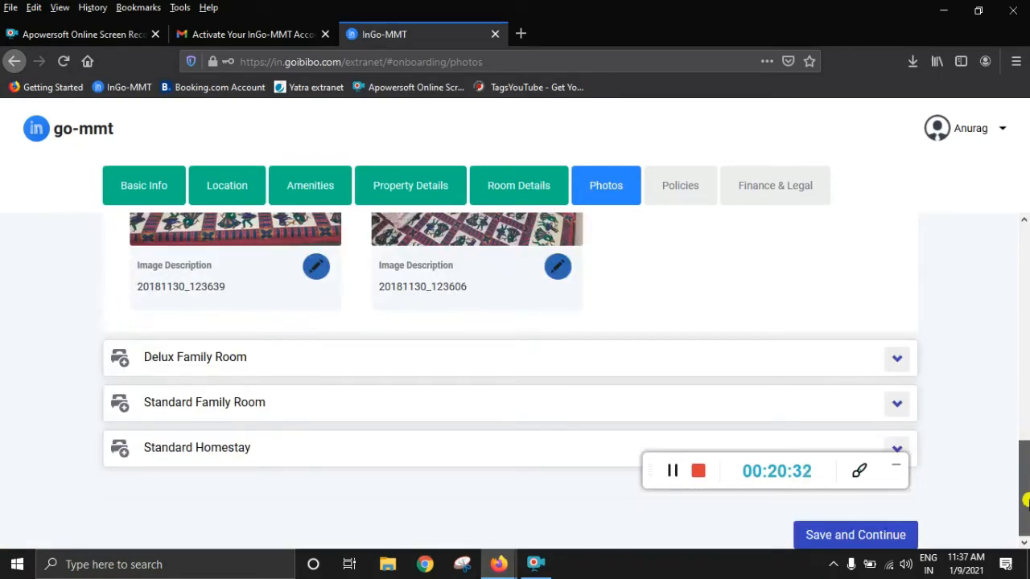
left_click(898, 359)
scroll(471, 487, "down", 4)
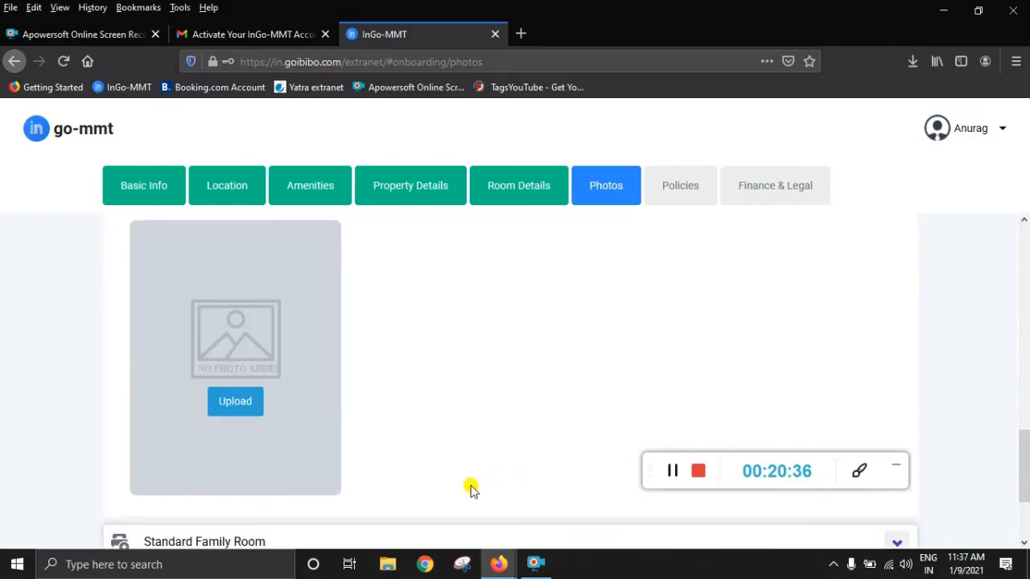
left_click(240, 271)
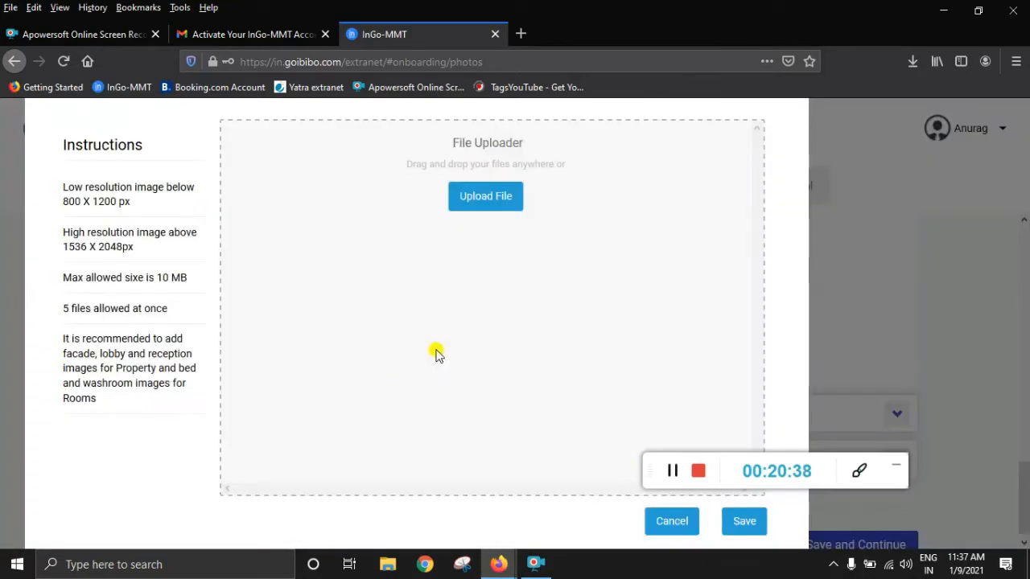
left_click(501, 358)
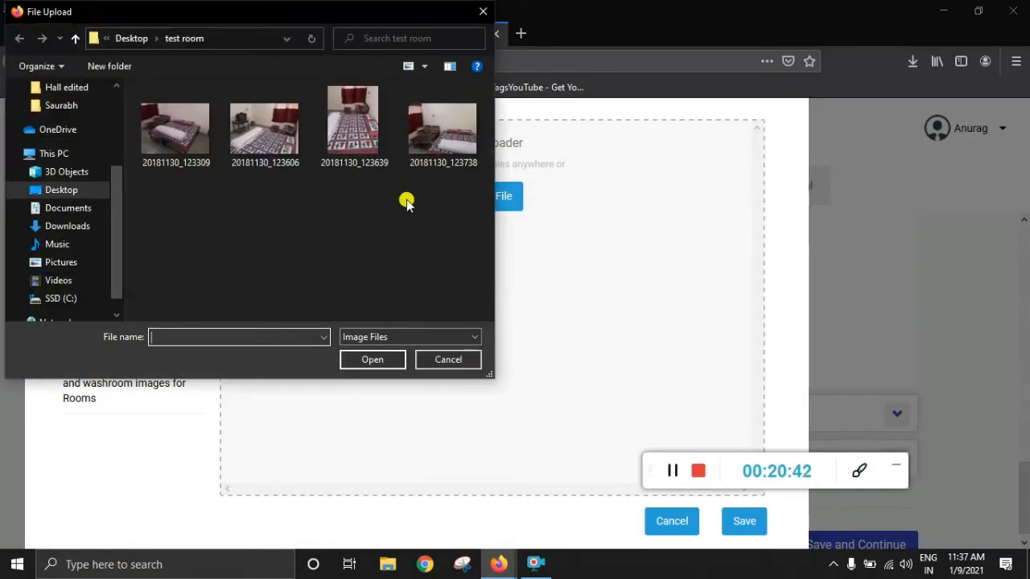
left_click_drag(287, 198, 151, 117)
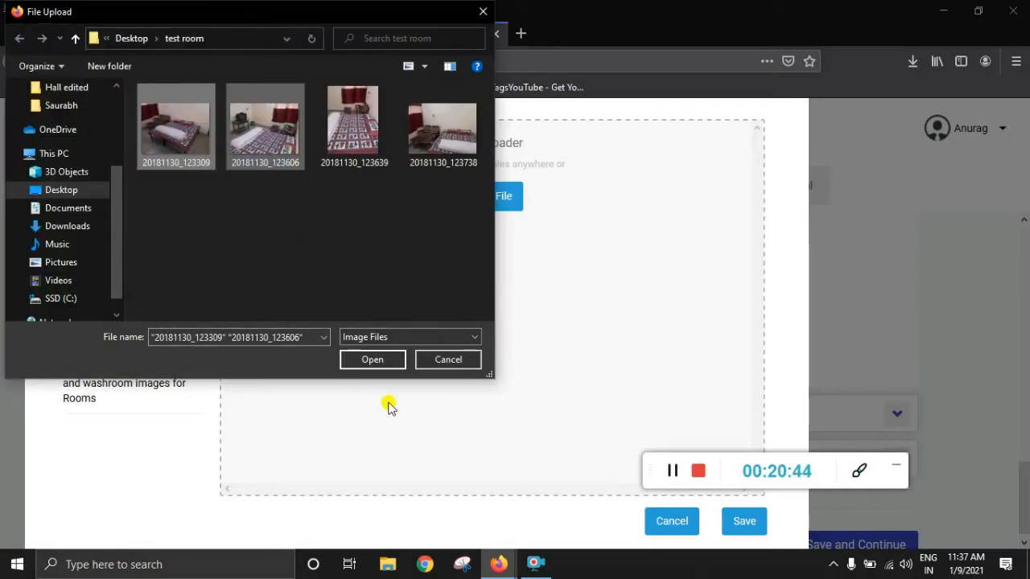
left_click(382, 359)
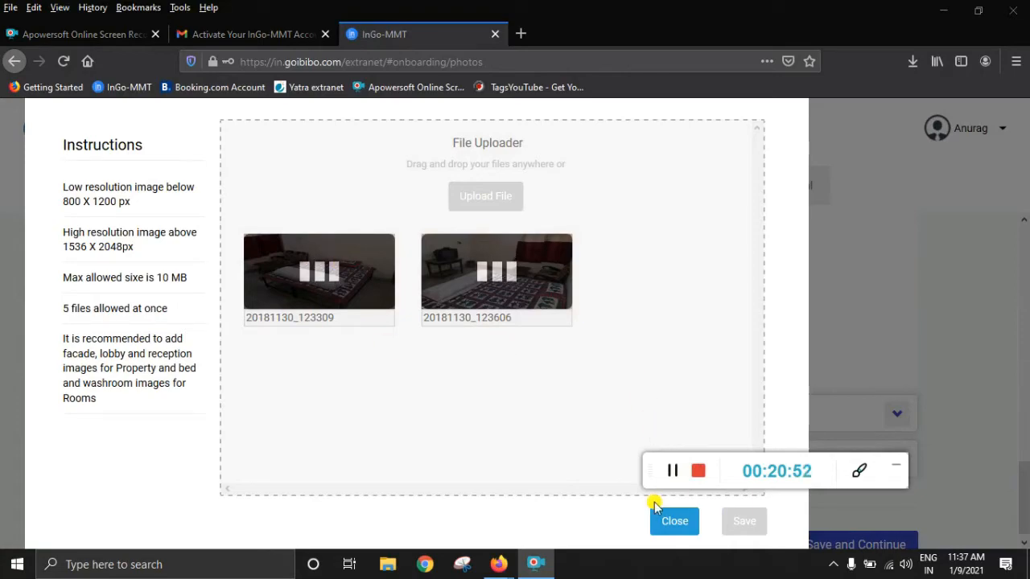
- Complete the photos for the remaining rooms and save the Photos section to continue to Policies
left_click(672, 470)
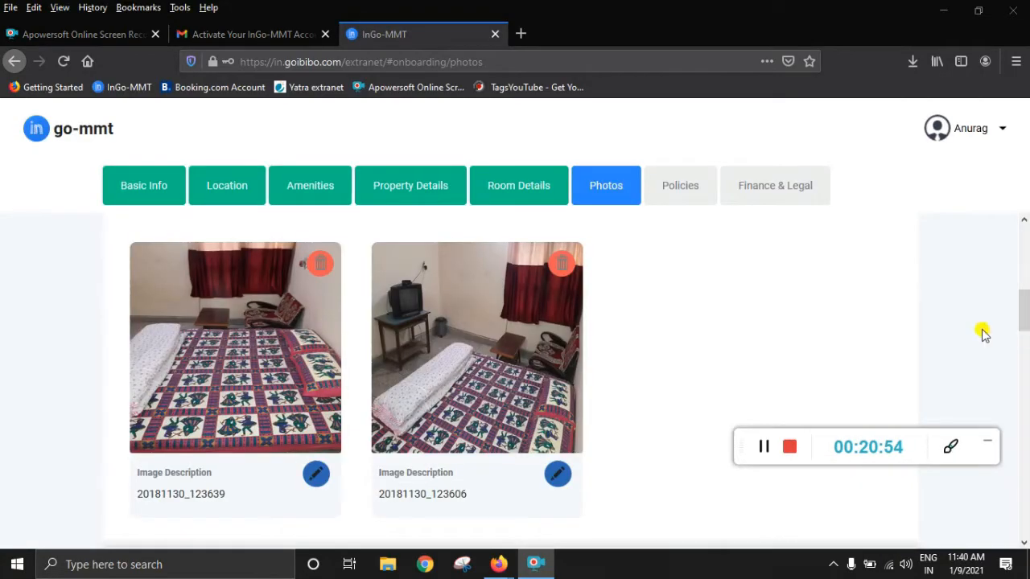
left_click_drag(1022, 349, 1020, 544)
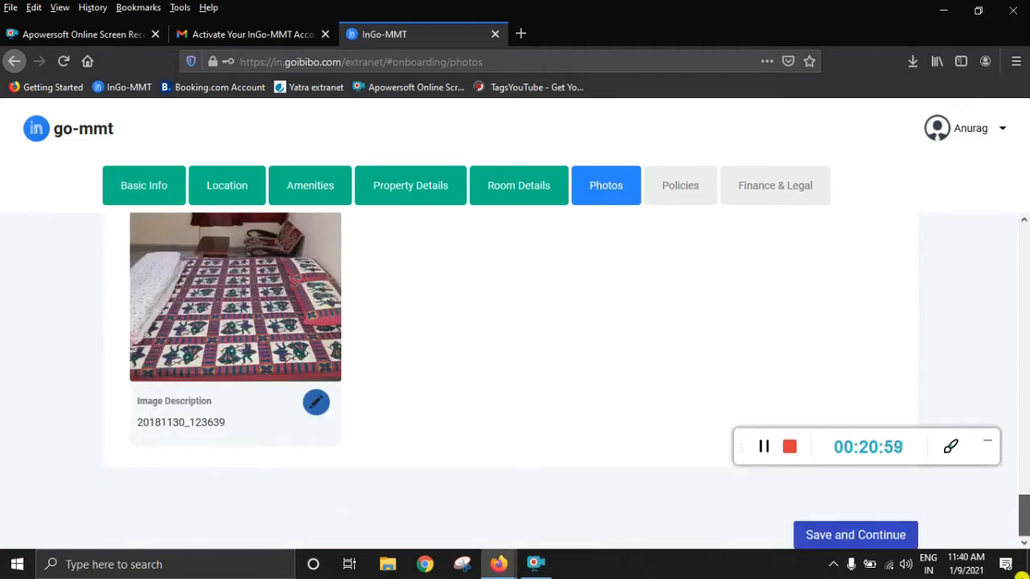
left_click(845, 536)
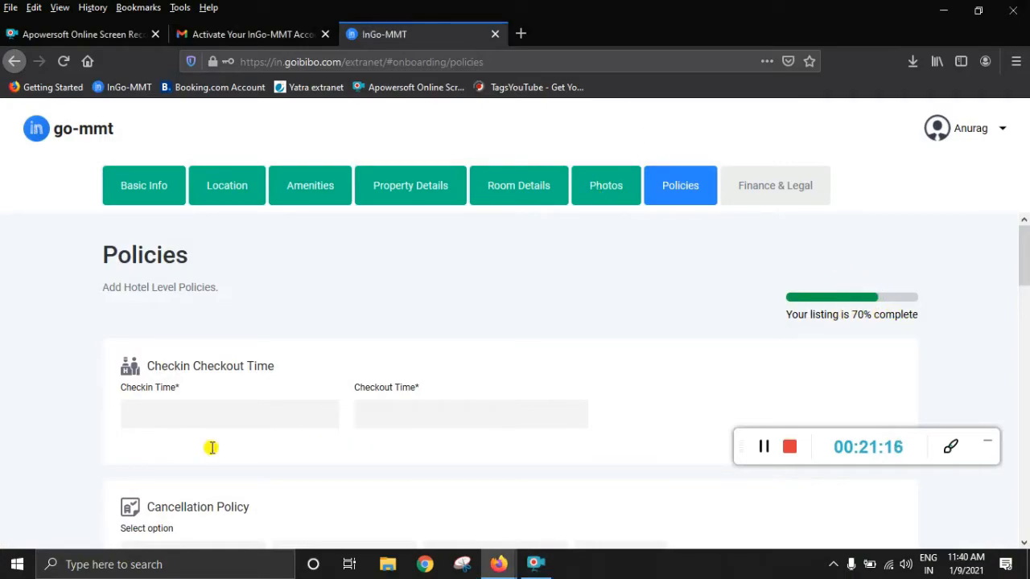
- Set the check-in time to 12:00, the checkout time to 11:00 and the cancellation policy to Free cancellation upto 24 hrs
left_click(326, 413)
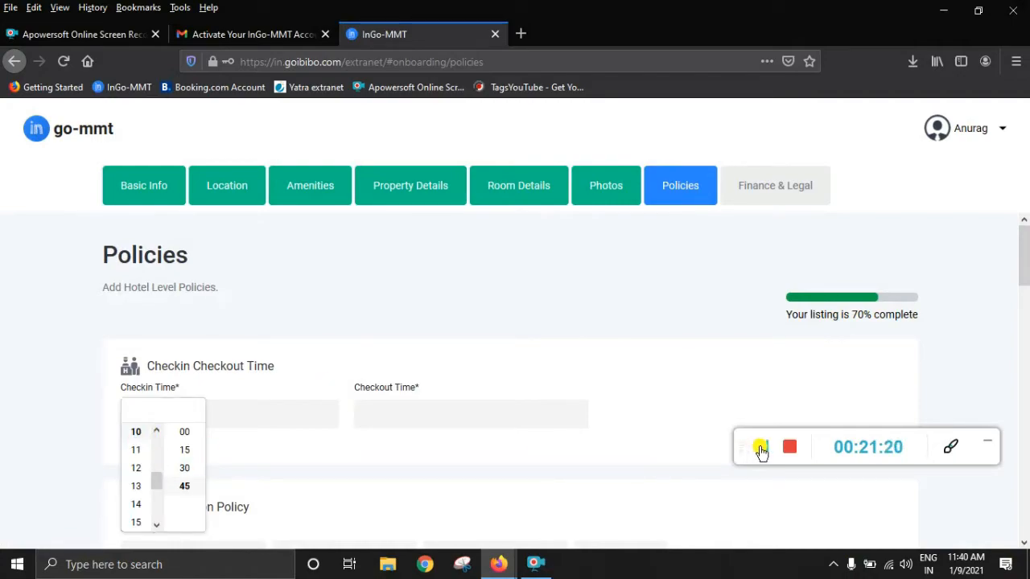
left_click(760, 447)
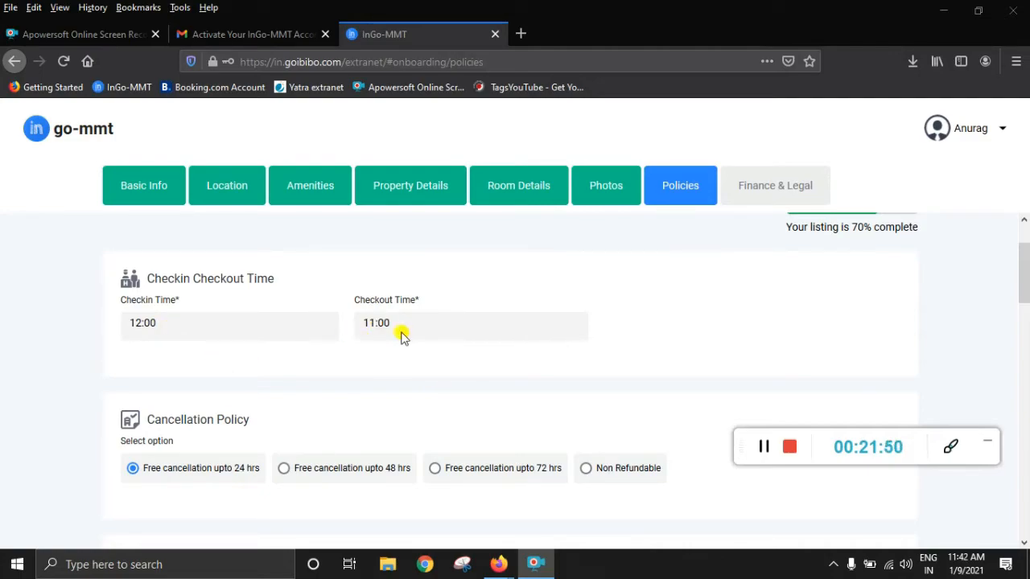
scroll(424, 417, "down", 2)
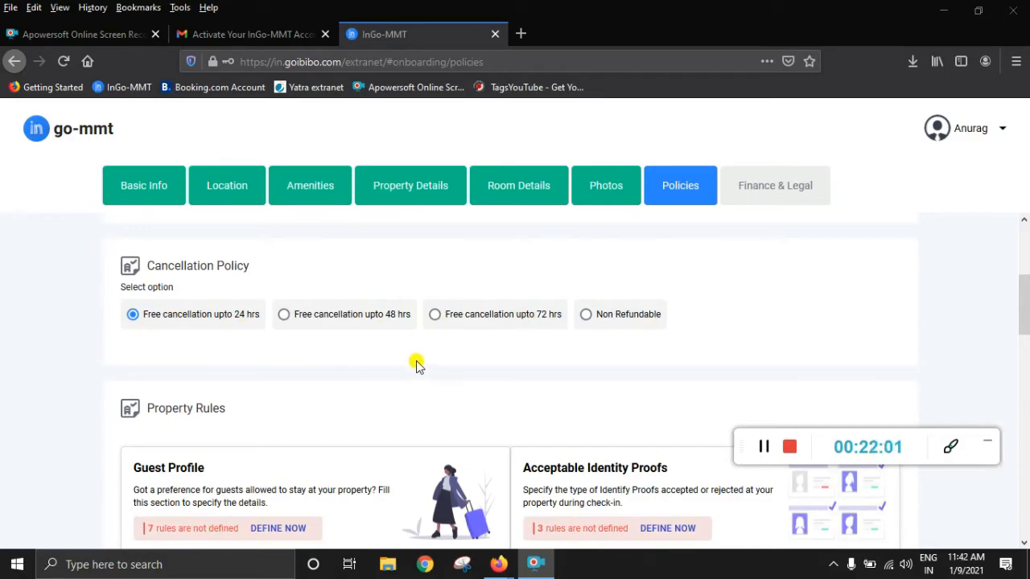
- Look through the Property Rules categories on the Policies page, from Guest Profile down to Custom Policy
scroll(416, 366, "down", 5)
scroll(180, 303, "up", 1)
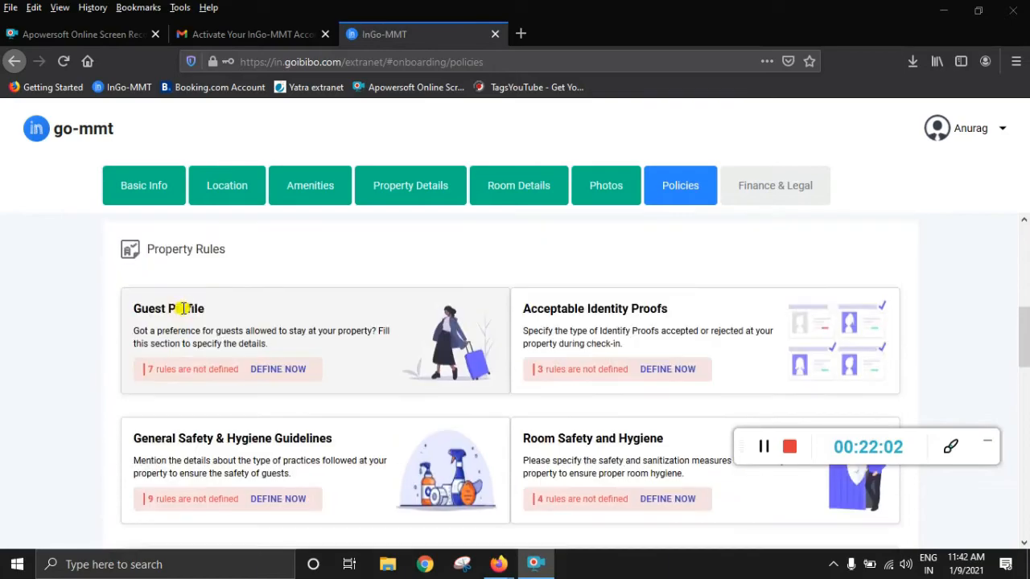
scroll(521, 367, "down", 2)
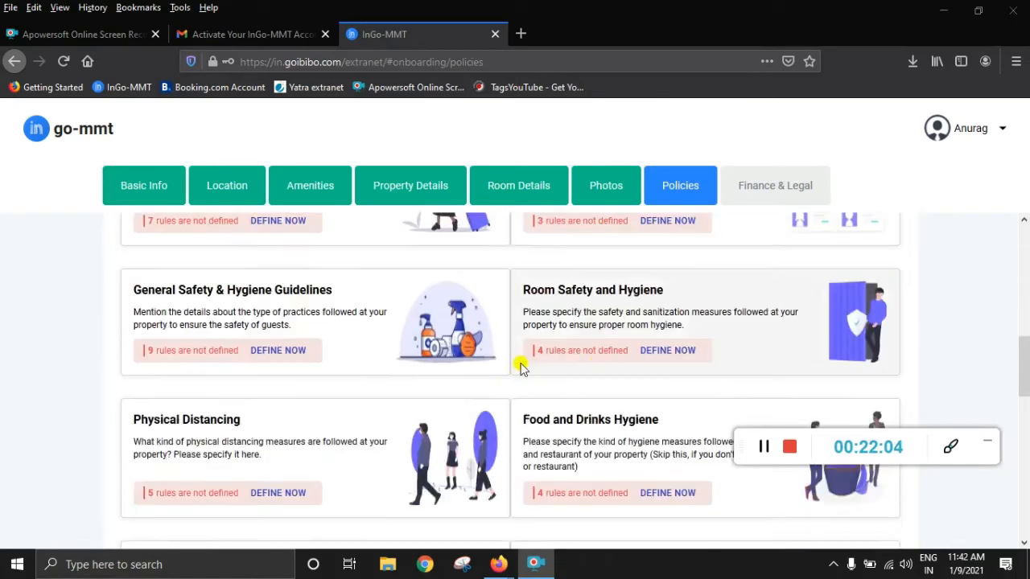
scroll(160, 336, "up", 2)
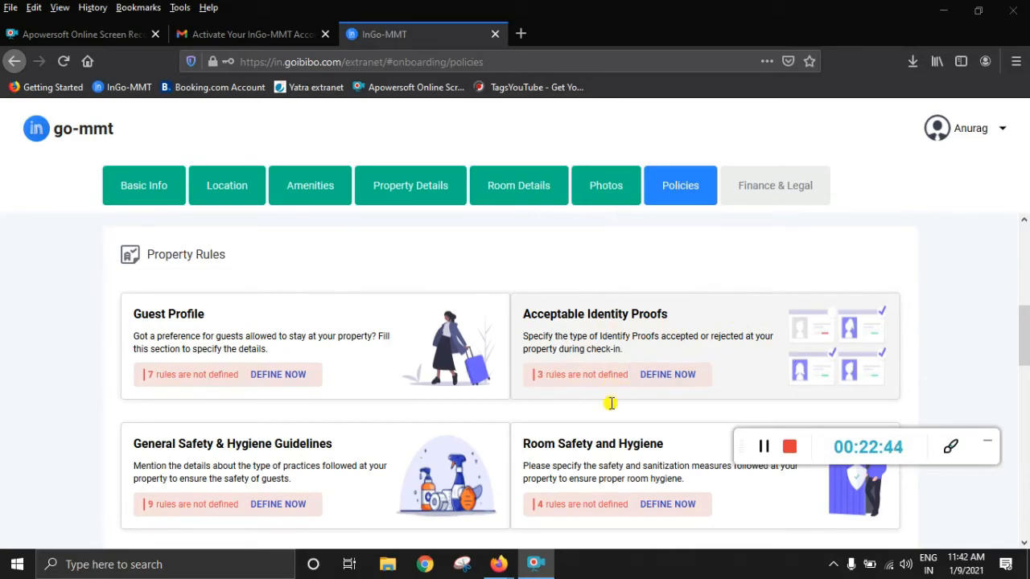
scroll(263, 426, "down", 2)
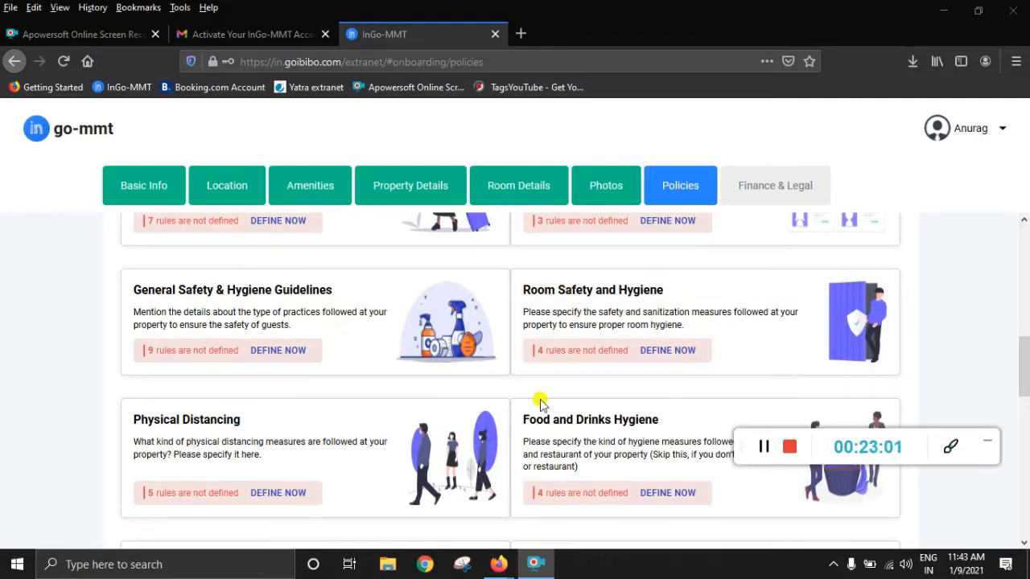
scroll(273, 437, "down", 1)
scroll(274, 437, "down", 3)
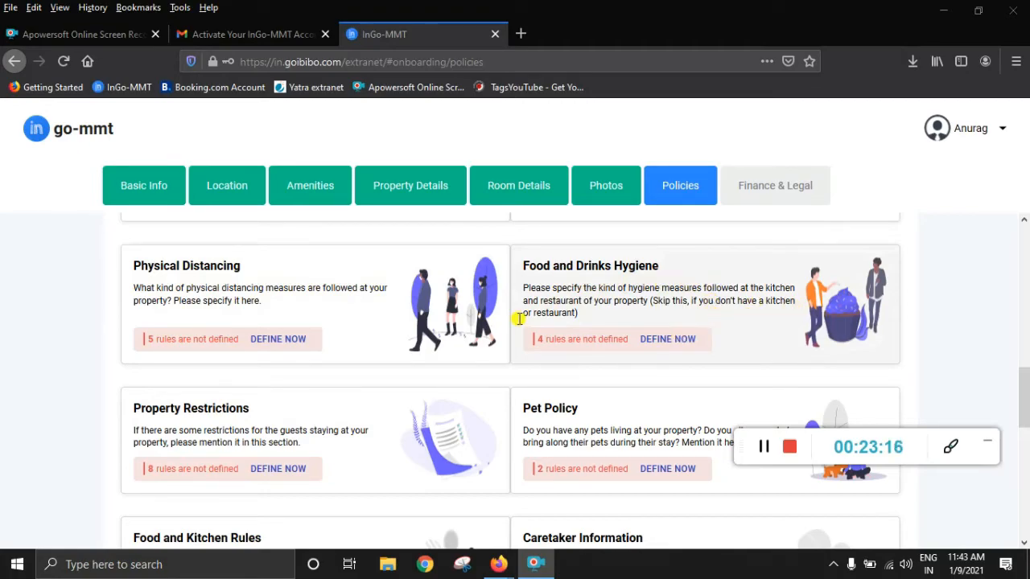
scroll(625, 367, "down", 2)
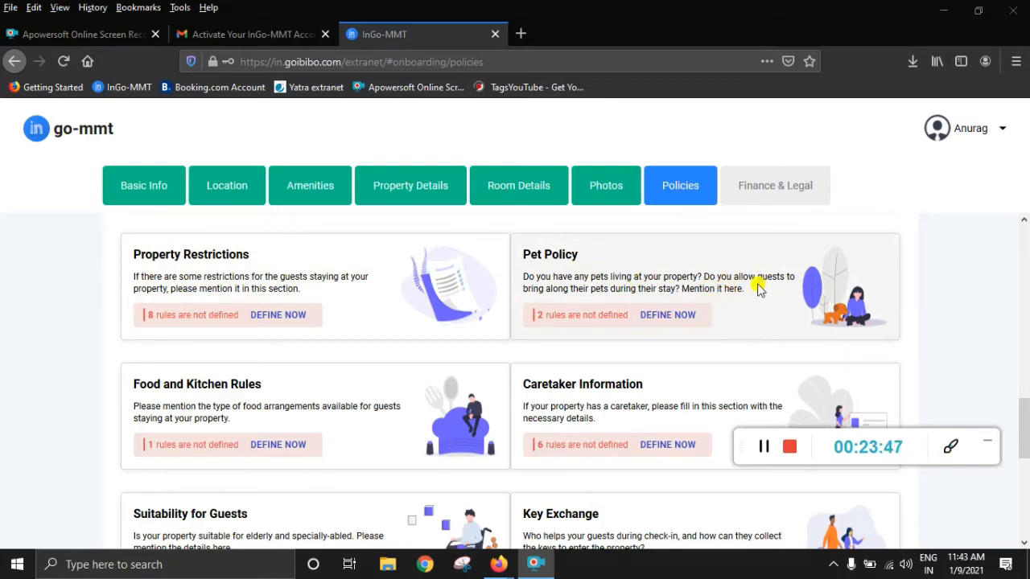
scroll(552, 413, "down", 2)
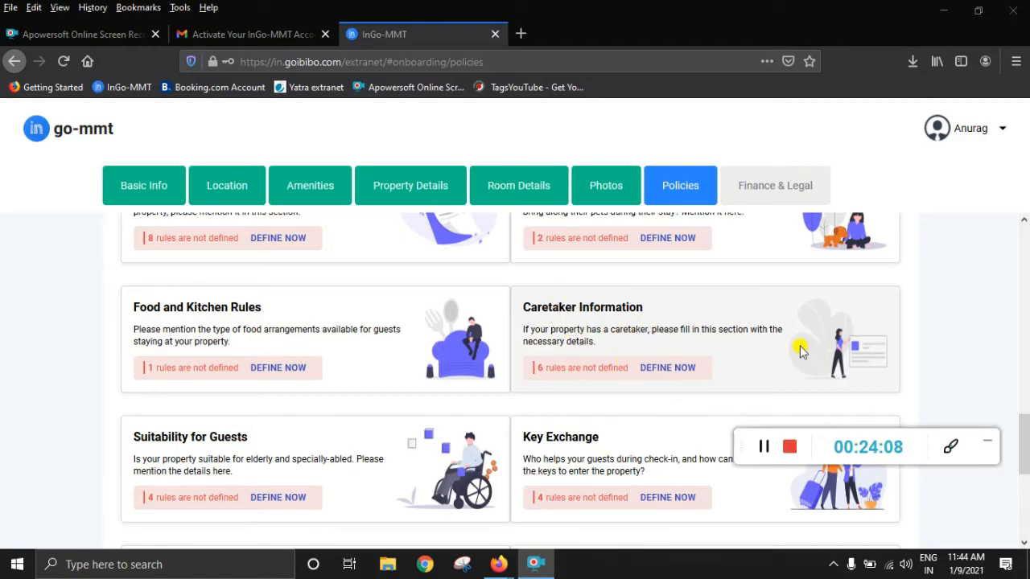
scroll(801, 350, "down", 3)
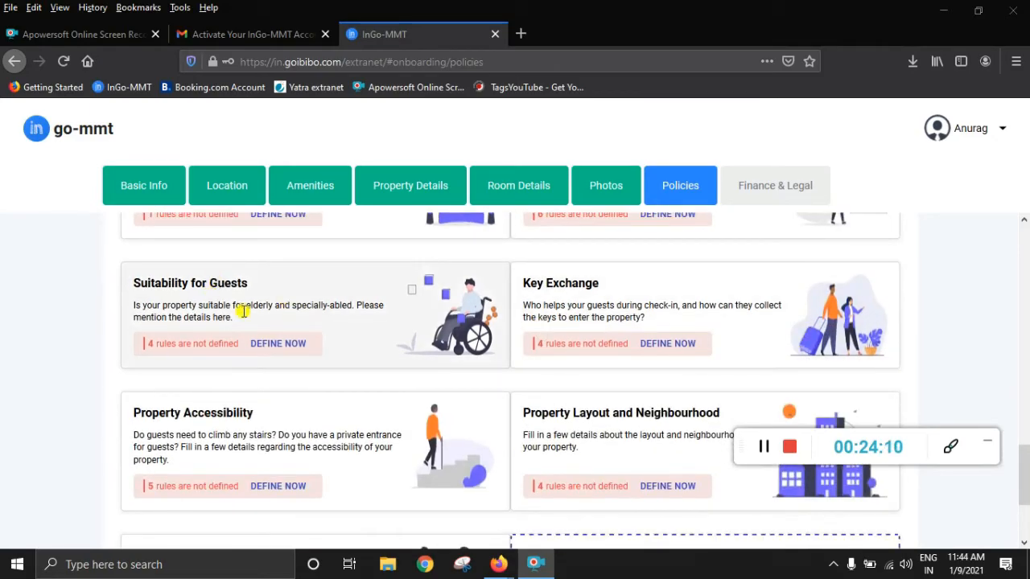
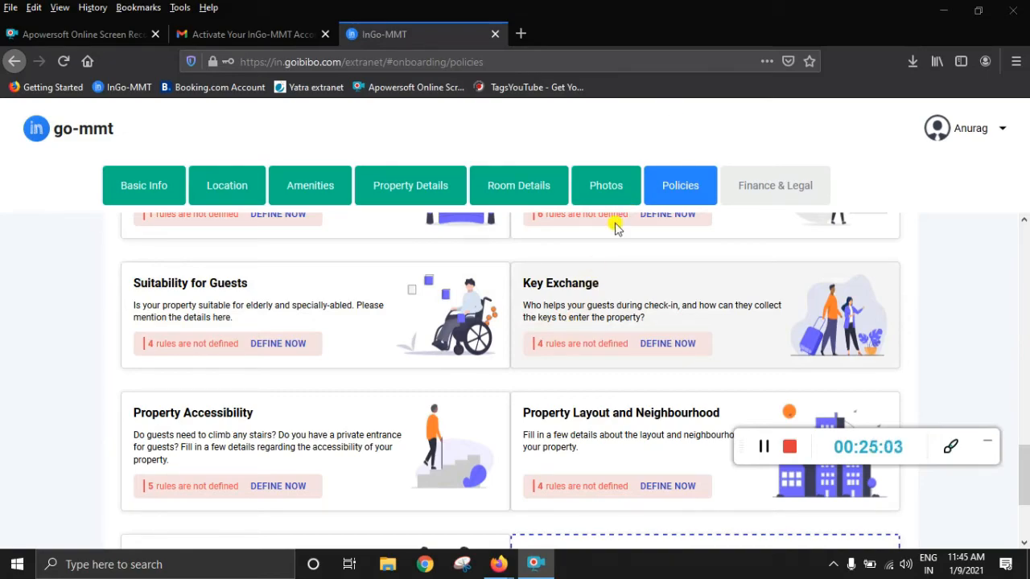
scroll(245, 473, "down", 3)
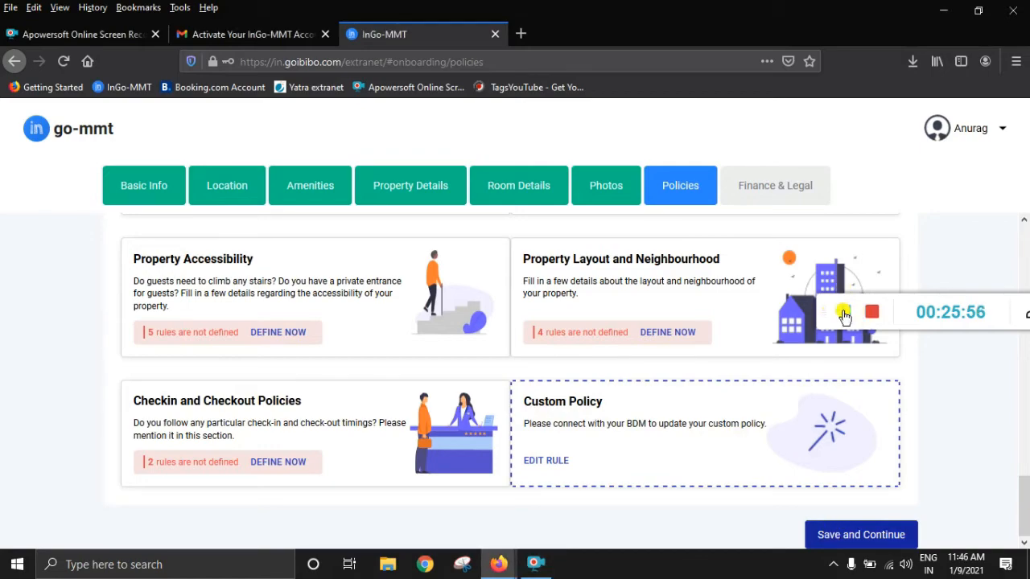
- Save the Policies section and continue to Finance & Legal
left_click(816, 530)
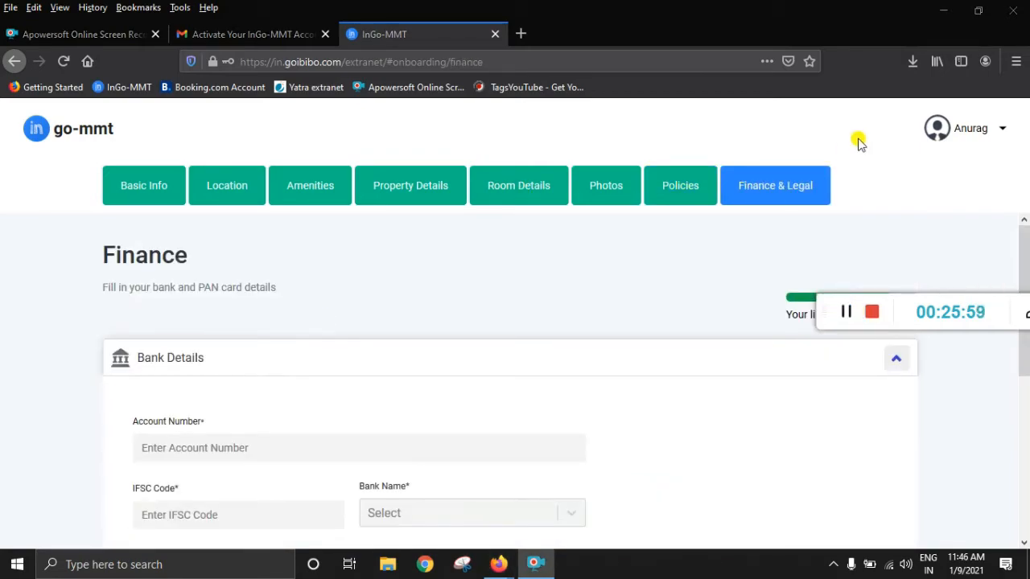
left_click_drag(903, 301, 908, 386)
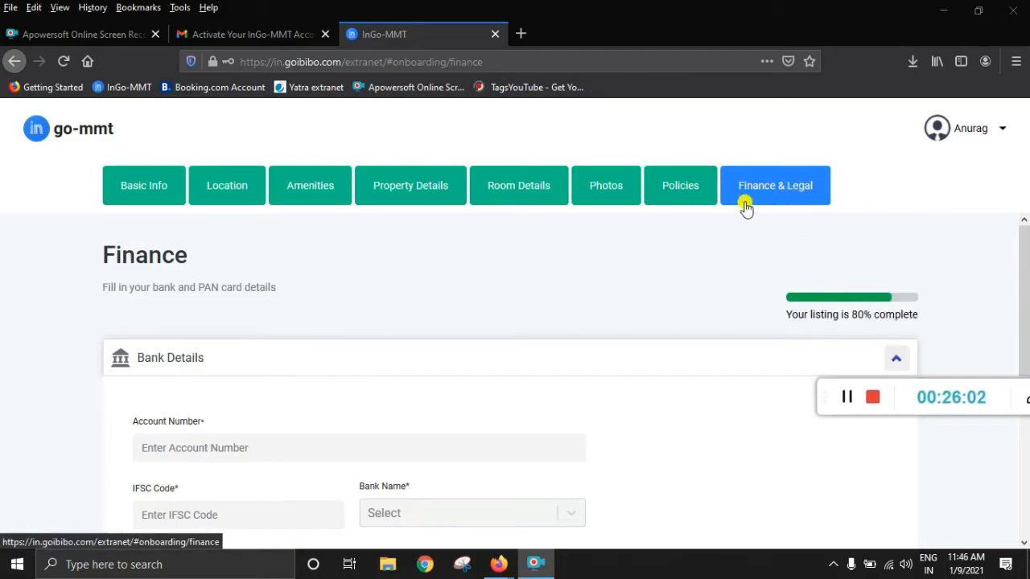
- Examine the PAN Details, Property Info and GST Details sections of the Finance page, collapsing Property Info again
scroll(230, 382, "down", 3)
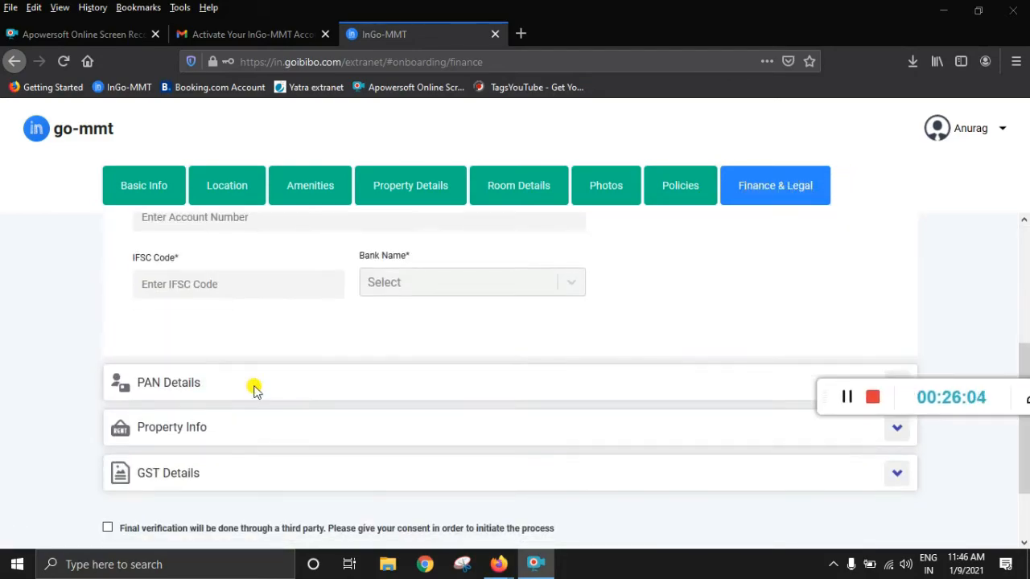
scroll(233, 386, "down", 1)
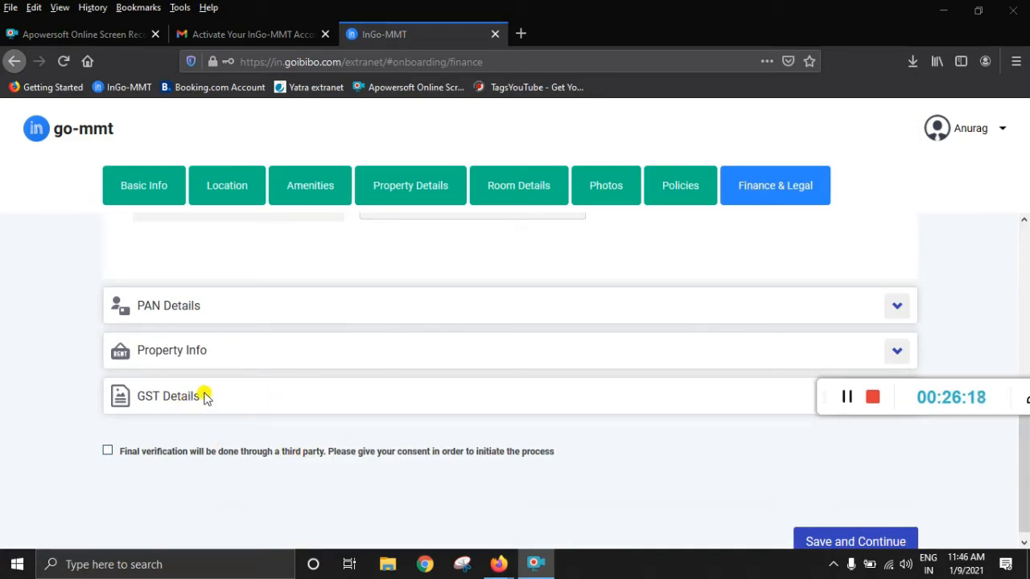
left_click(179, 393)
left_click_drag(209, 402, 146, 396)
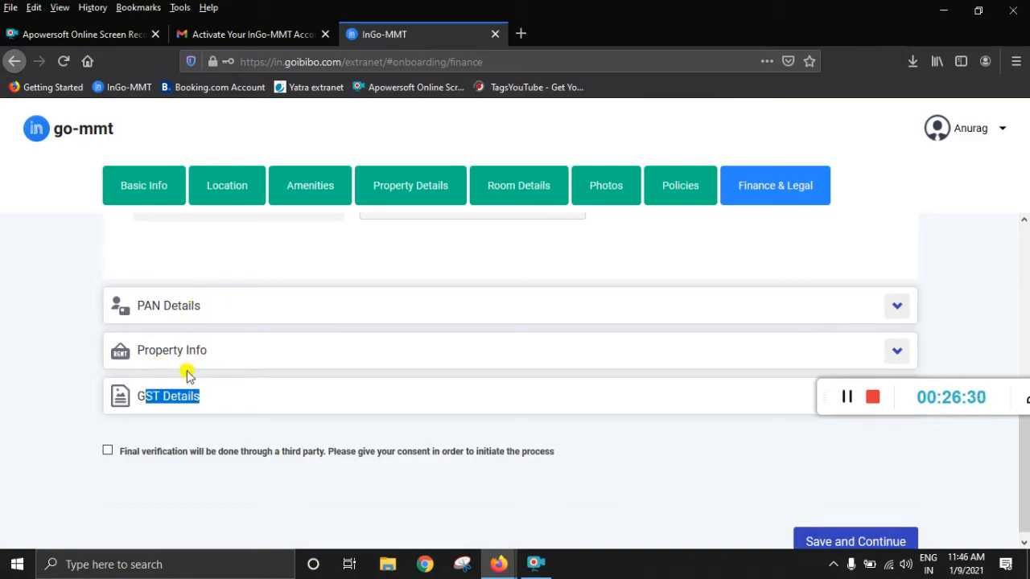
left_click_drag(154, 352, 233, 354)
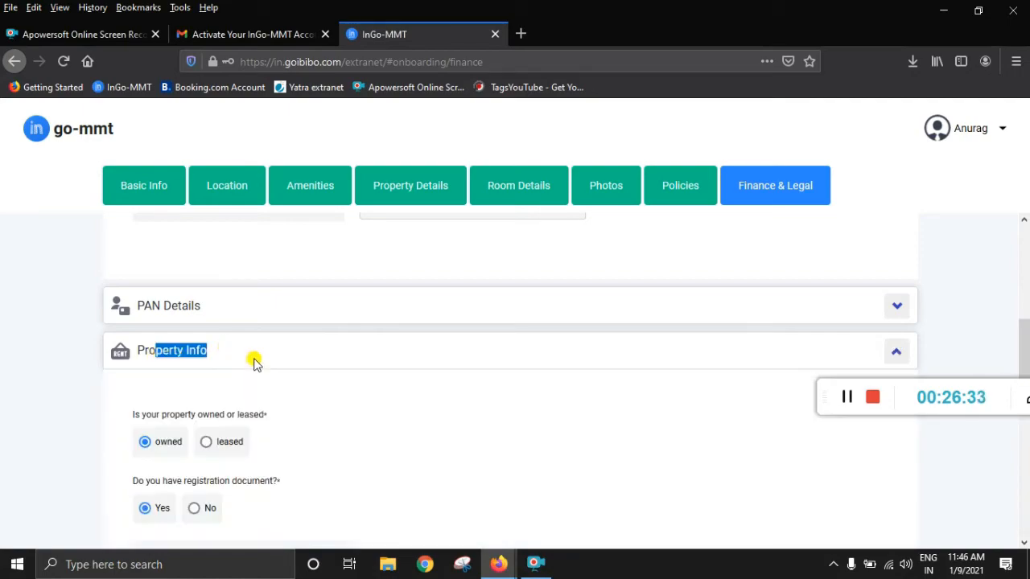
left_click(252, 359)
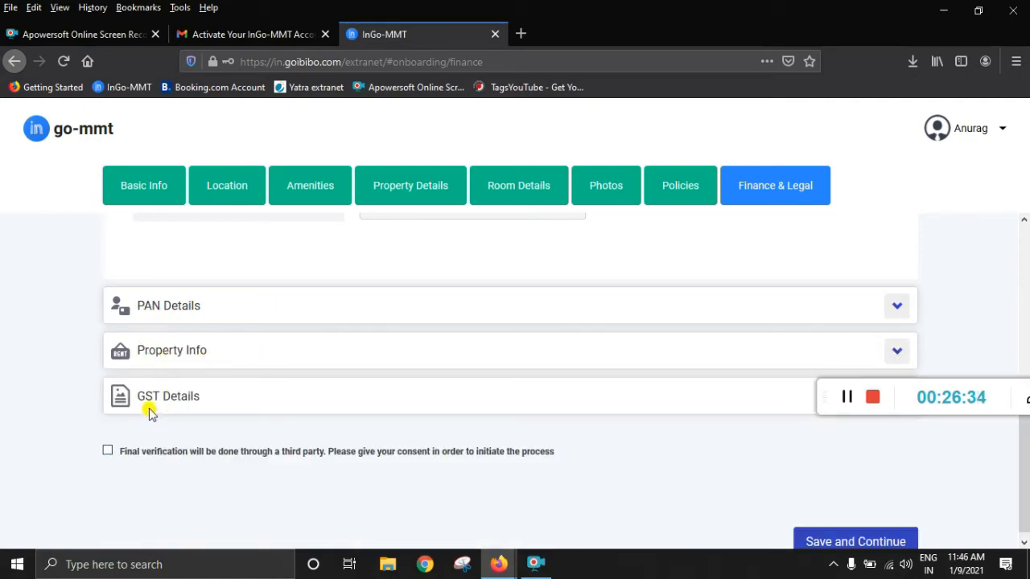
- Expand Property Info and choose Yes for having a registration document for the owned property
left_click(160, 351)
scroll(340, 444, "down", 2)
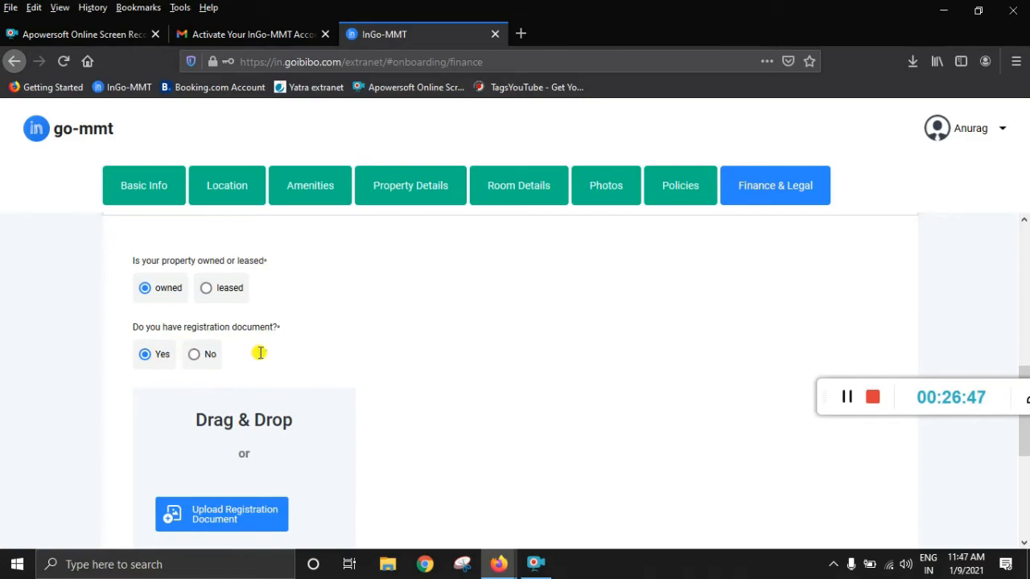
left_click(146, 356)
scroll(196, 432, "down", 3)
scroll(230, 395, "up", 3)
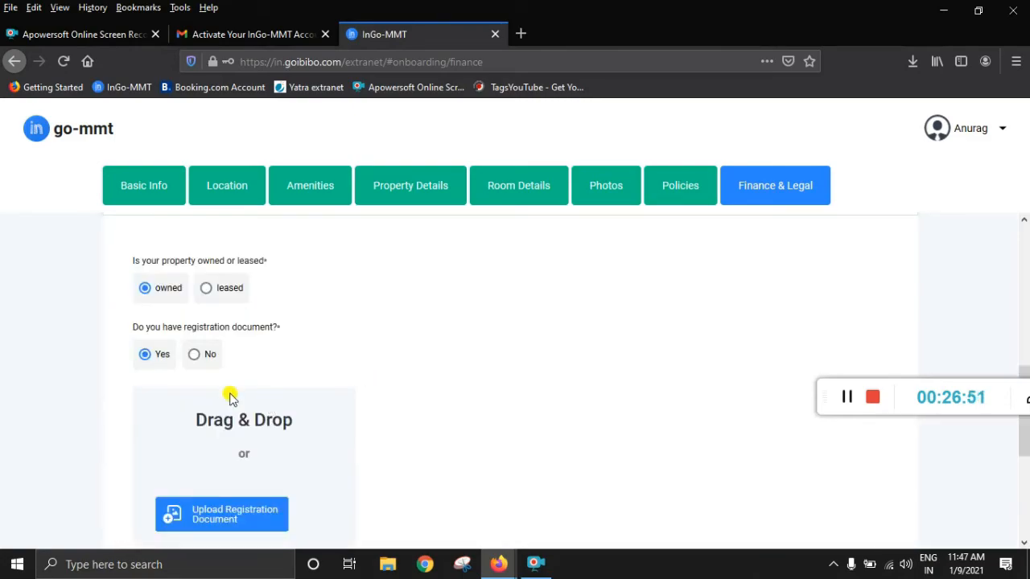
- Expand PAN Details and examine the PAN, TAN and bank fields required for the listing
scroll(233, 322, "up", 7)
scroll(222, 413, "down", 1)
scroll(222, 412, "down", 1)
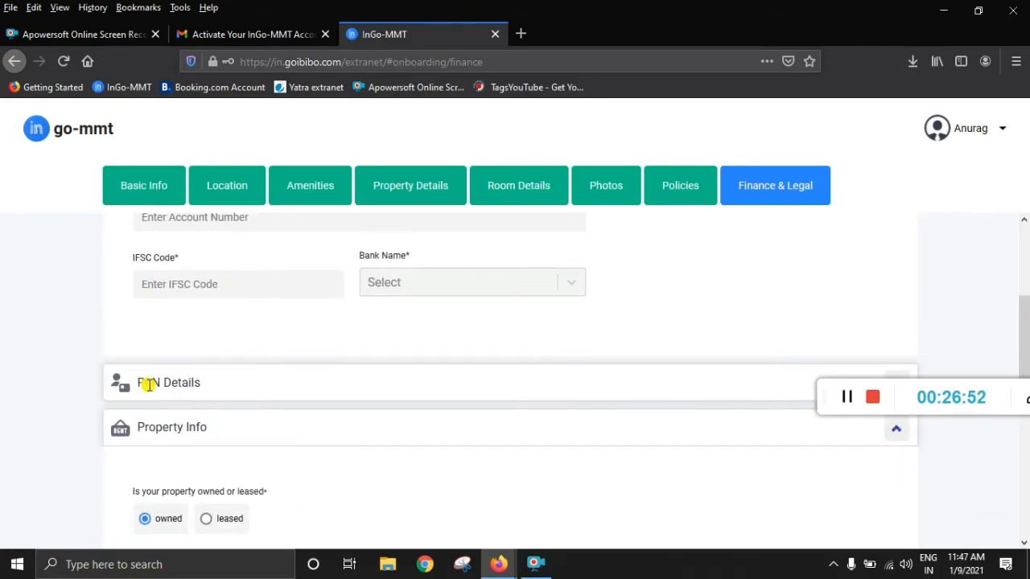
left_click(161, 390)
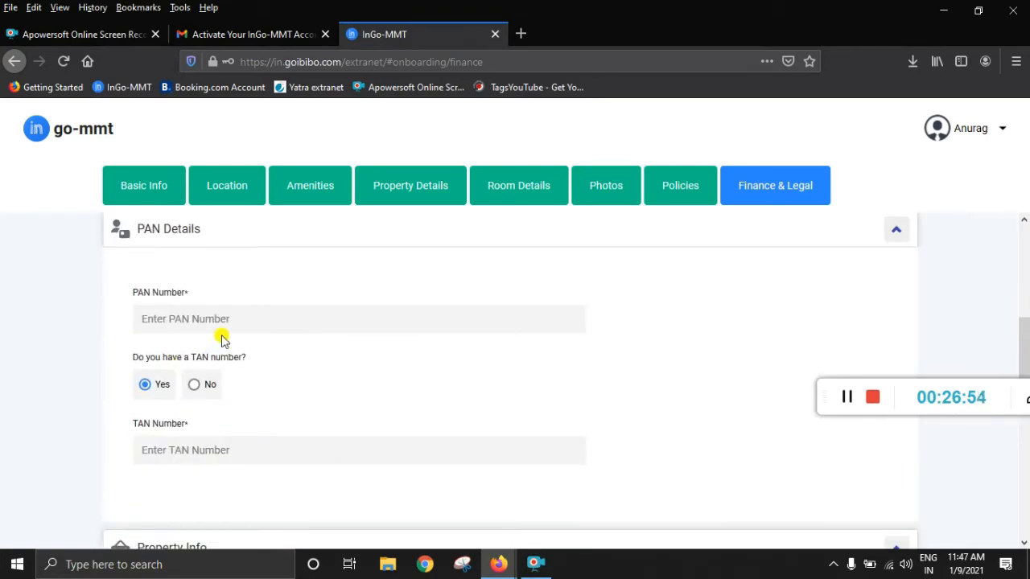
scroll(281, 370, "down", 3)
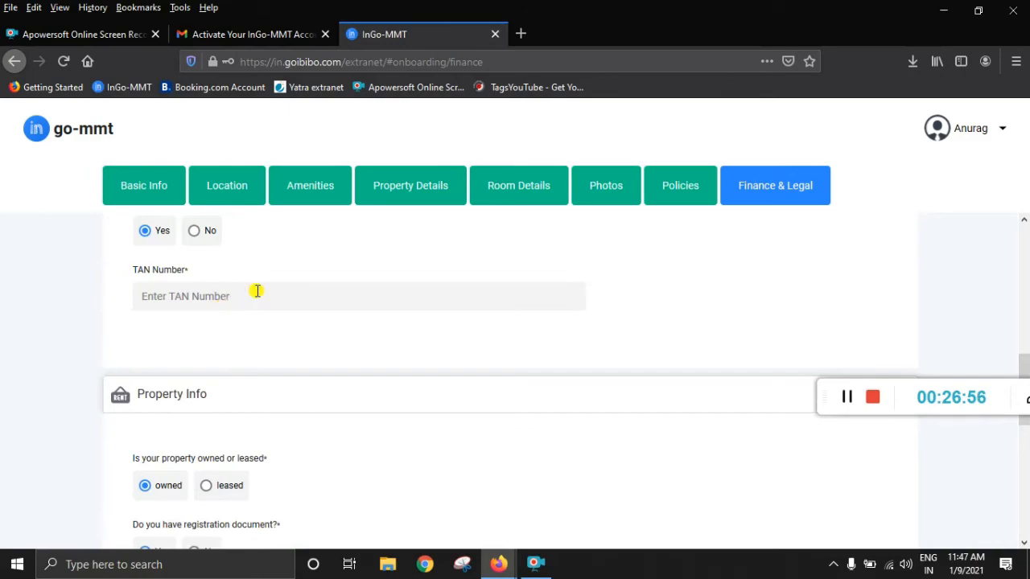
scroll(363, 311, "up", 8)
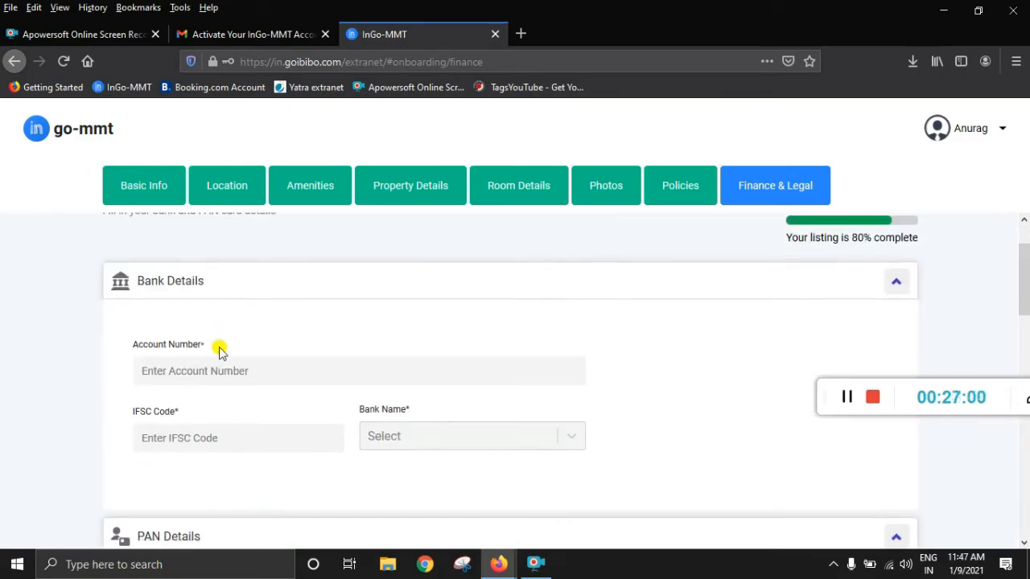
- Expand GST Details and give consent for the final third-party verification
scroll(221, 352, "down", 6)
scroll(230, 358, "down", 6)
scroll(217, 310, "down", 6)
left_click(209, 389)
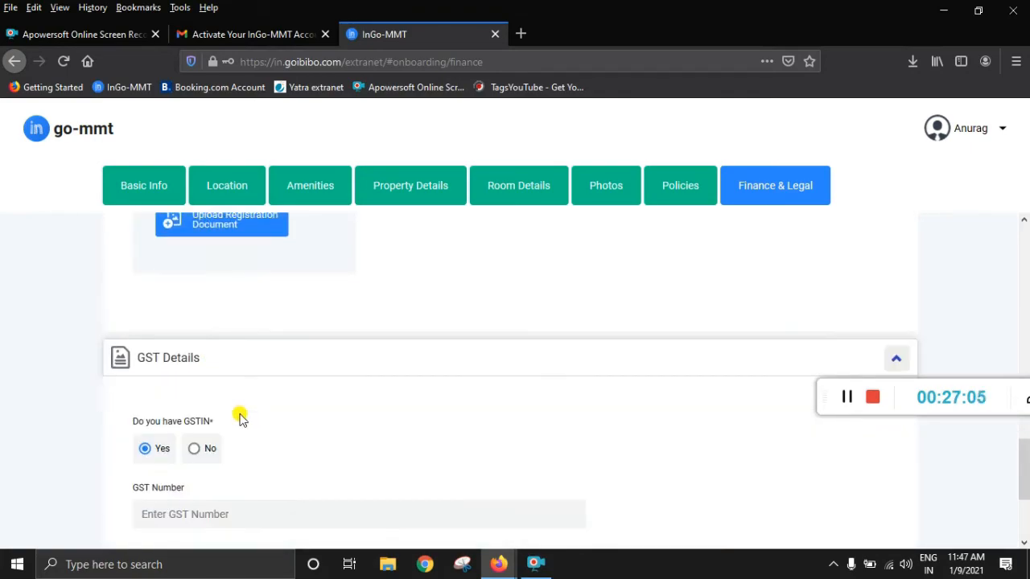
scroll(241, 402, "down", 3)
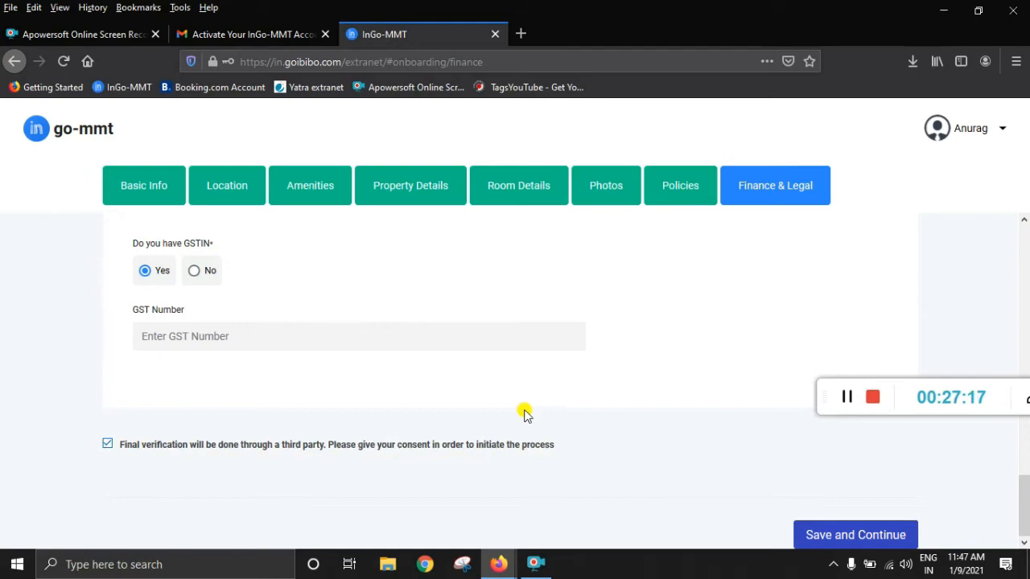
- Try to save the Finance & Legal section with its fields empty and check which ones are mandatory
scroll(472, 383, "down", 3)
scroll(619, 461, "up", 3)
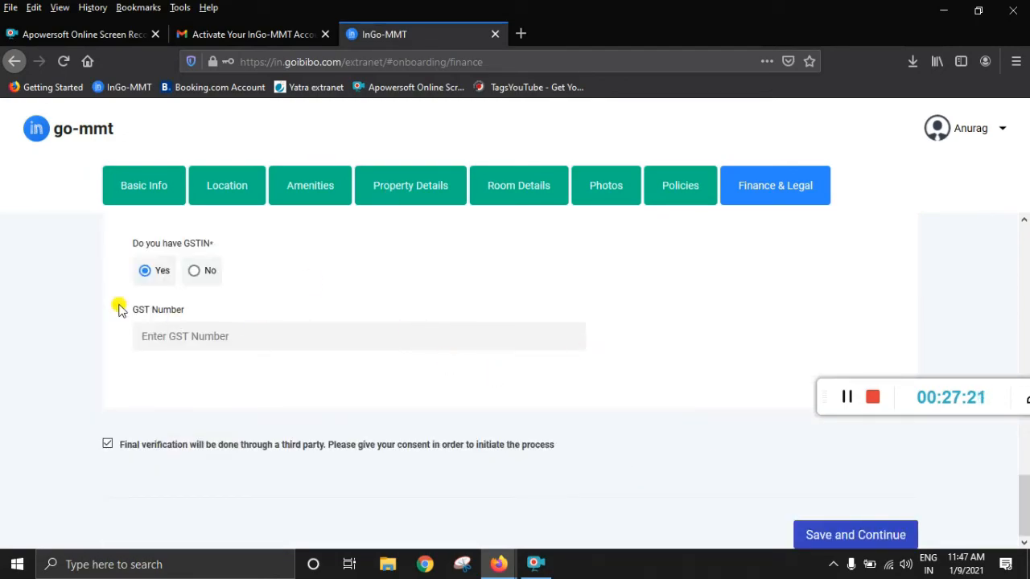
left_click(834, 535)
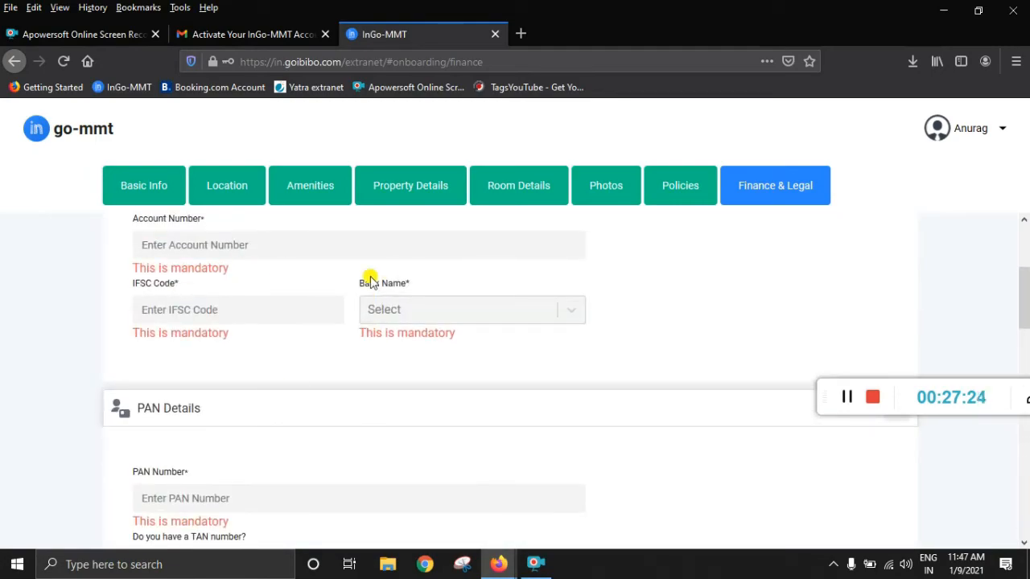
scroll(307, 344, "down", 15)
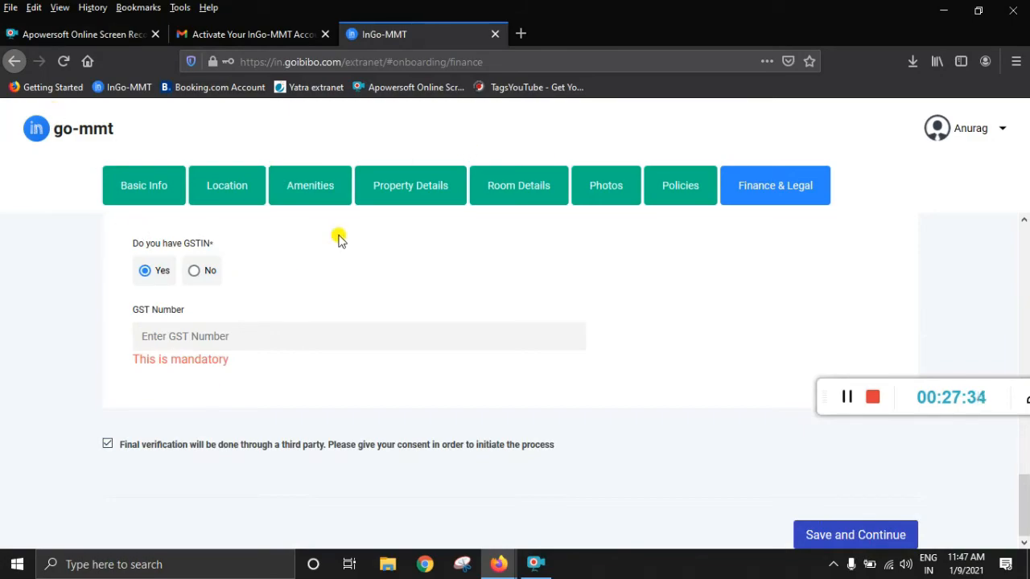
- Review the filled-in bank, PAN and GST details and save the Finance & Legal section to finish the registration
left_click(851, 398)
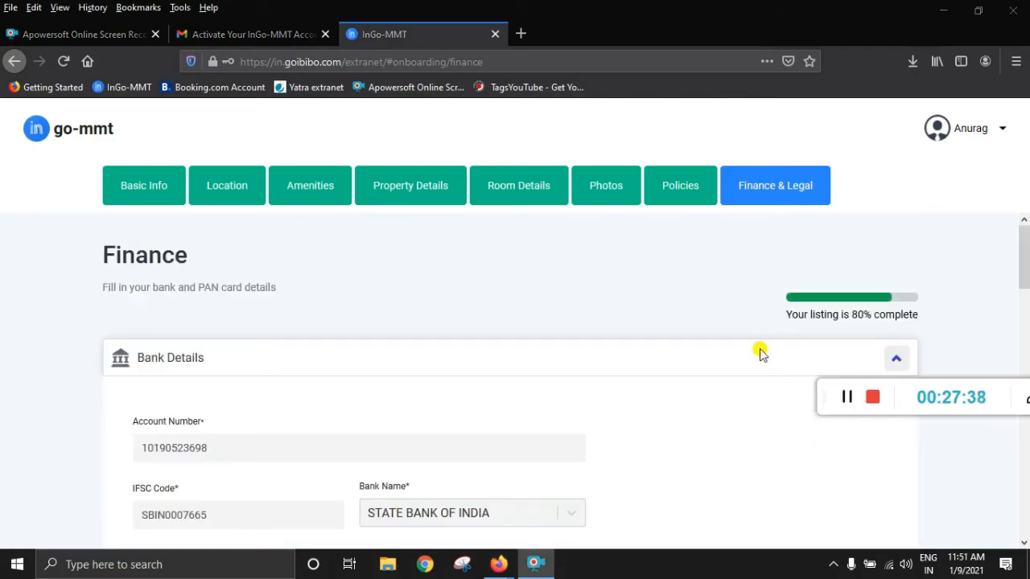
scroll(611, 336, "down", 15)
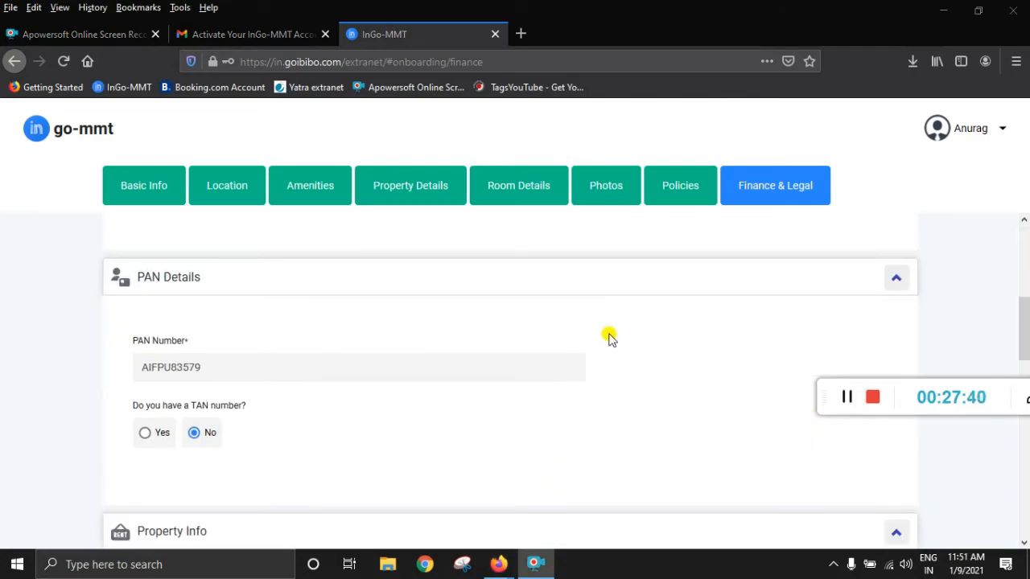
scroll(619, 336, "down", 3)
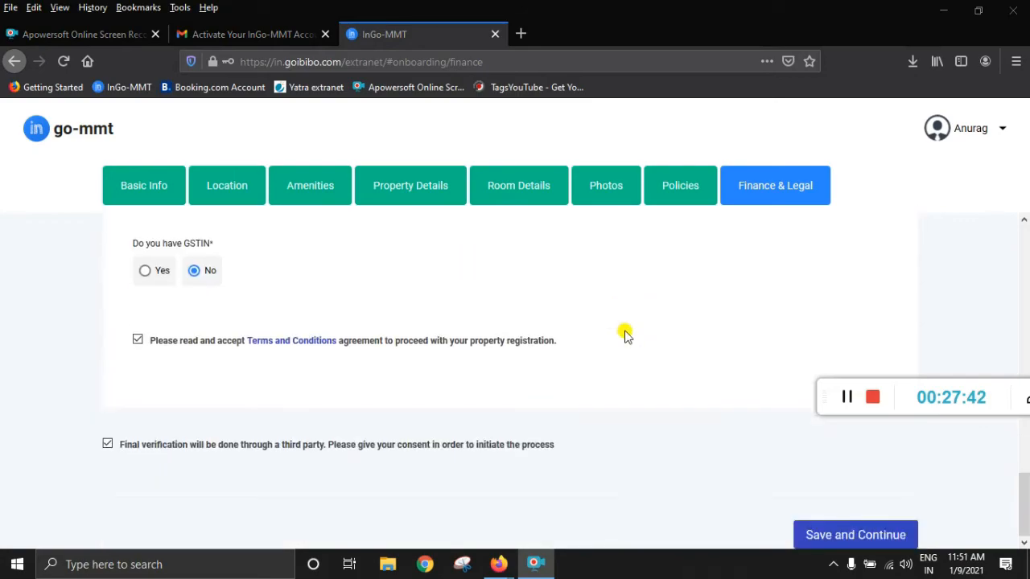
left_click(839, 535)
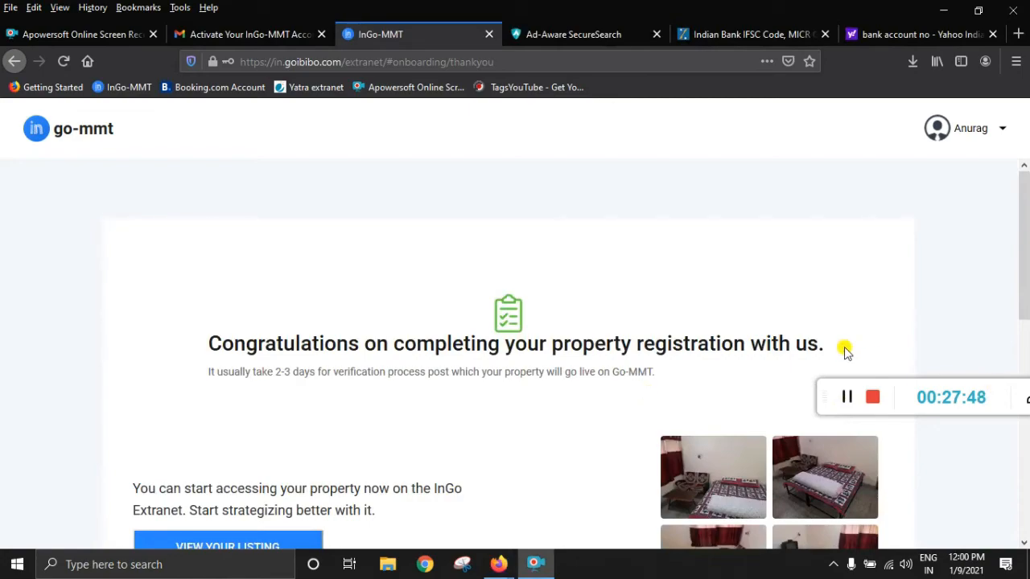
- Examine the registration confirmation page down to the option for viewing the listing
left_click_drag(902, 386, 887, 510)
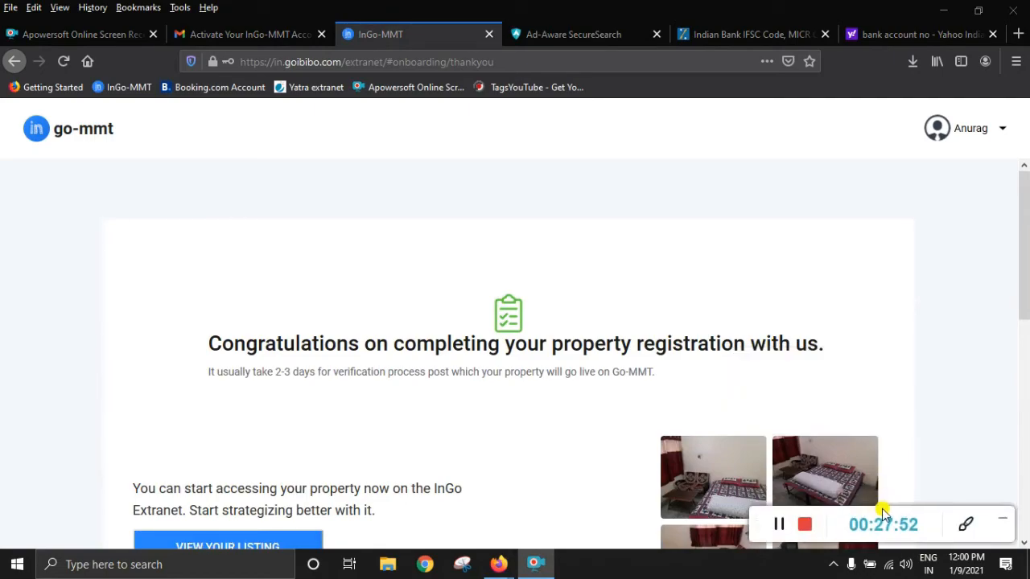
left_click_drag(1026, 253, 1022, 283)
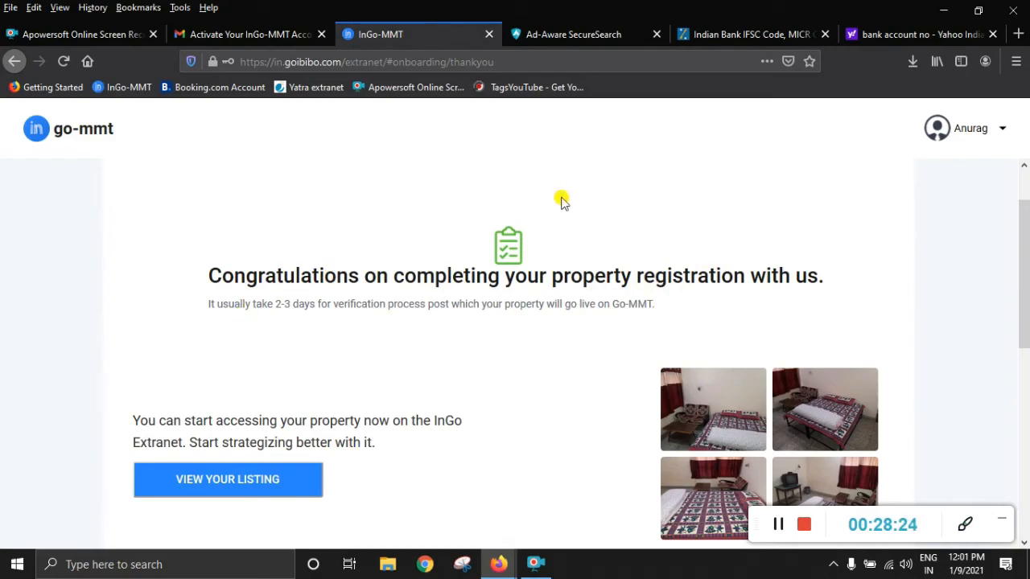
scroll(483, 505, "down", 2)
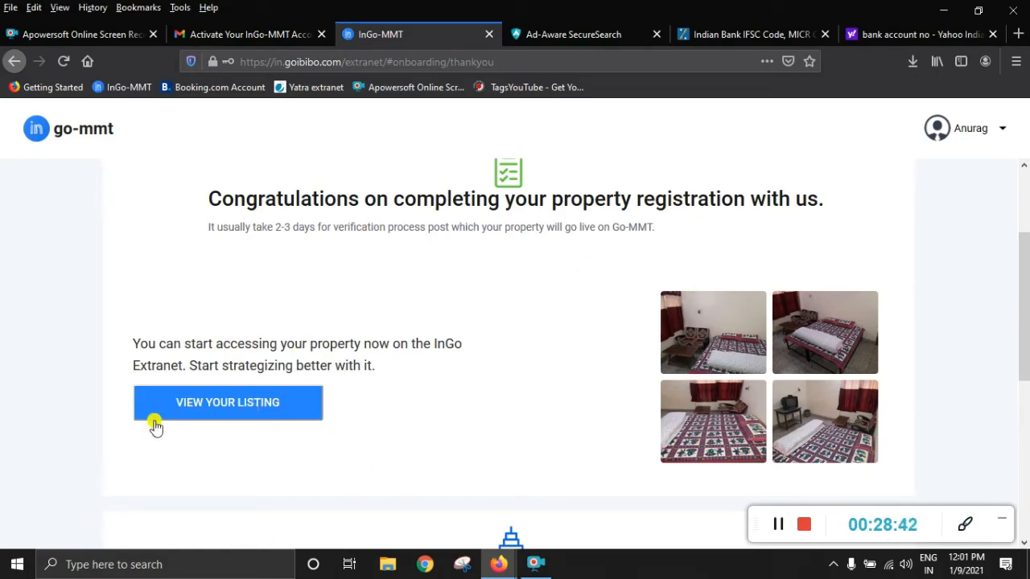
- Switch to the Gmail inbox, open the Final Agreement email accepted by Standard Homestay and view its attached hotel agreement PDF
scroll(820, 263, "up", 3)
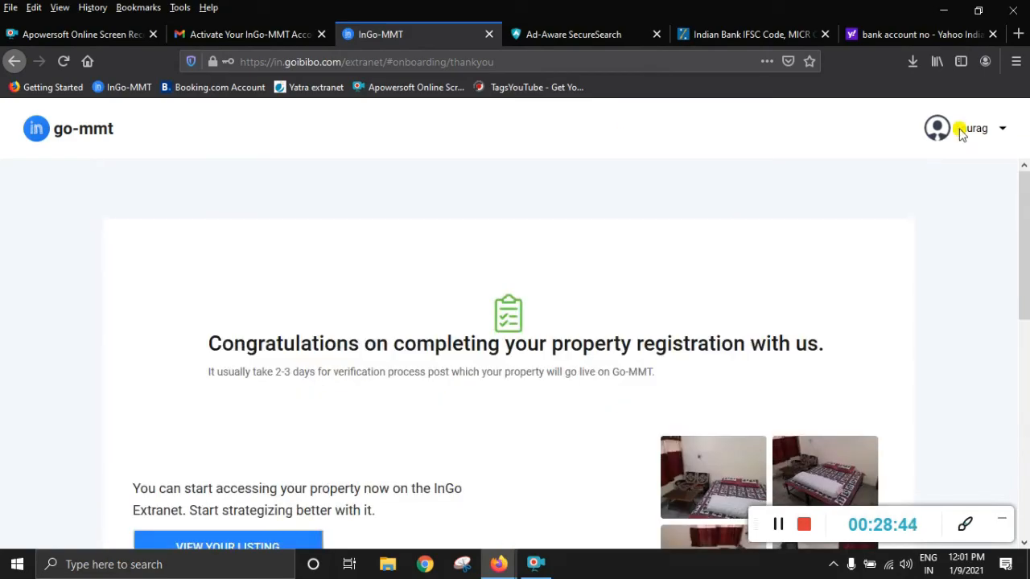
scroll(471, 251, "down", 2)
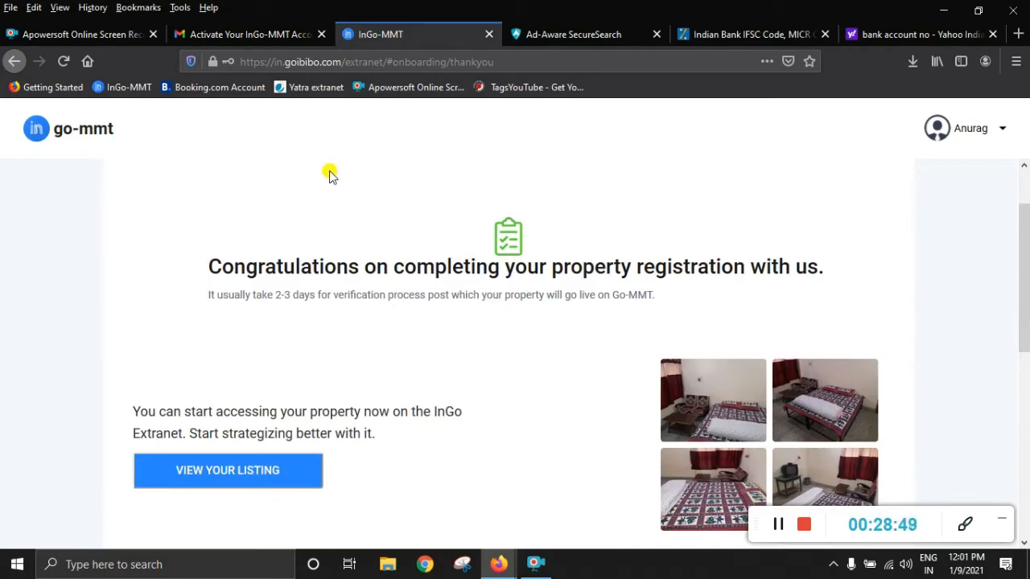
left_click(278, 33)
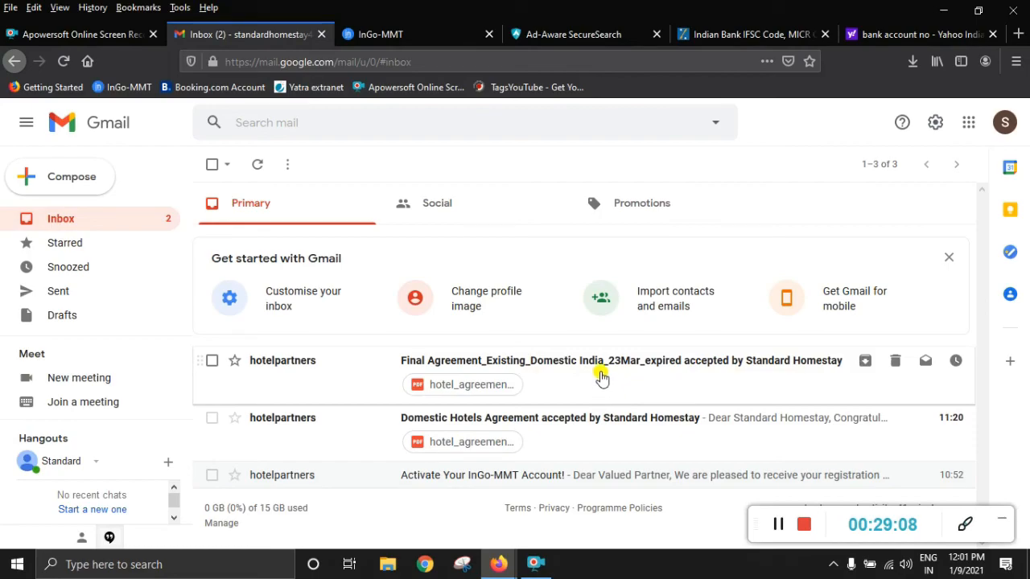
left_click(599, 386)
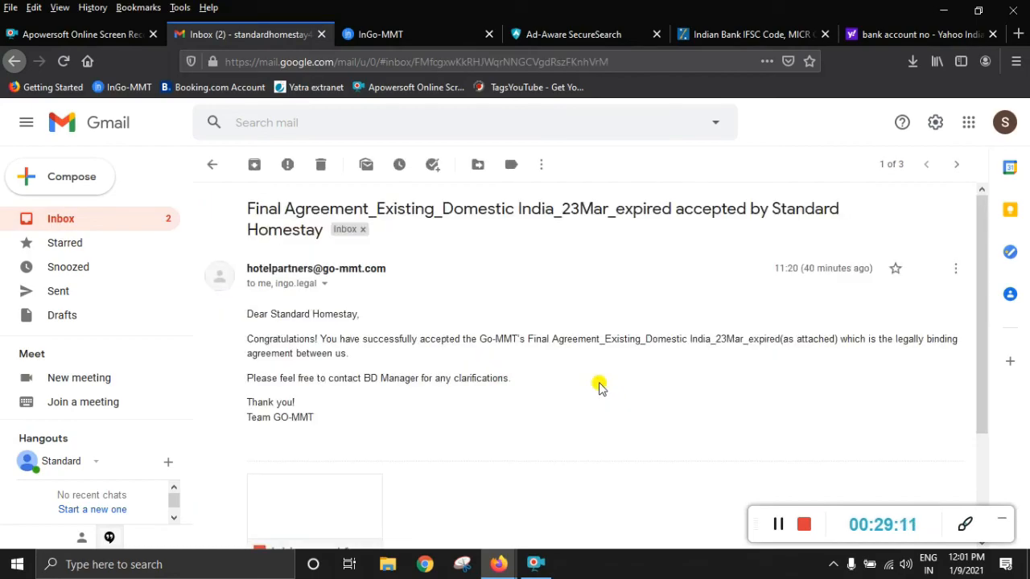
scroll(386, 359, "down", 3)
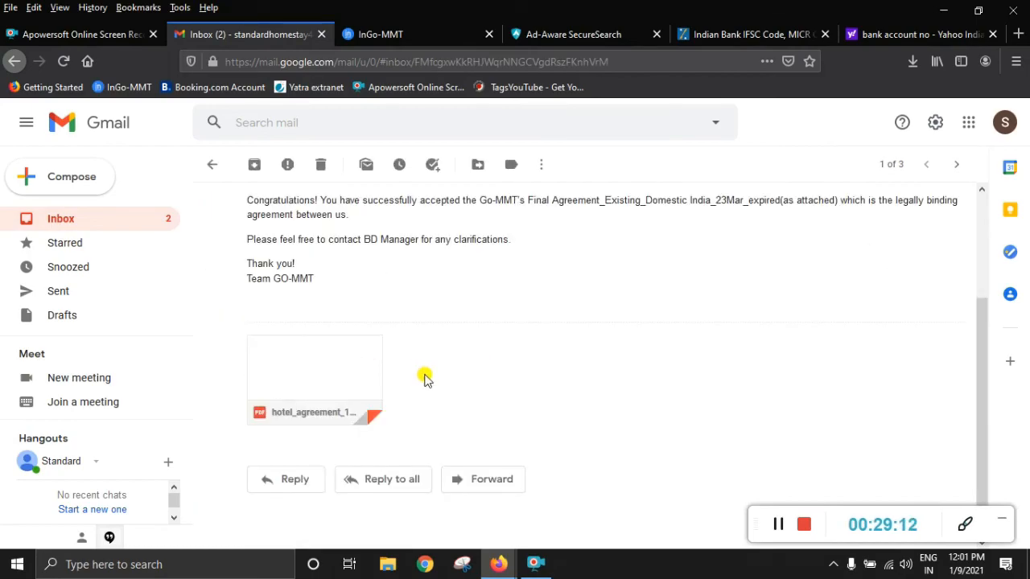
scroll(423, 375, "up", 3)
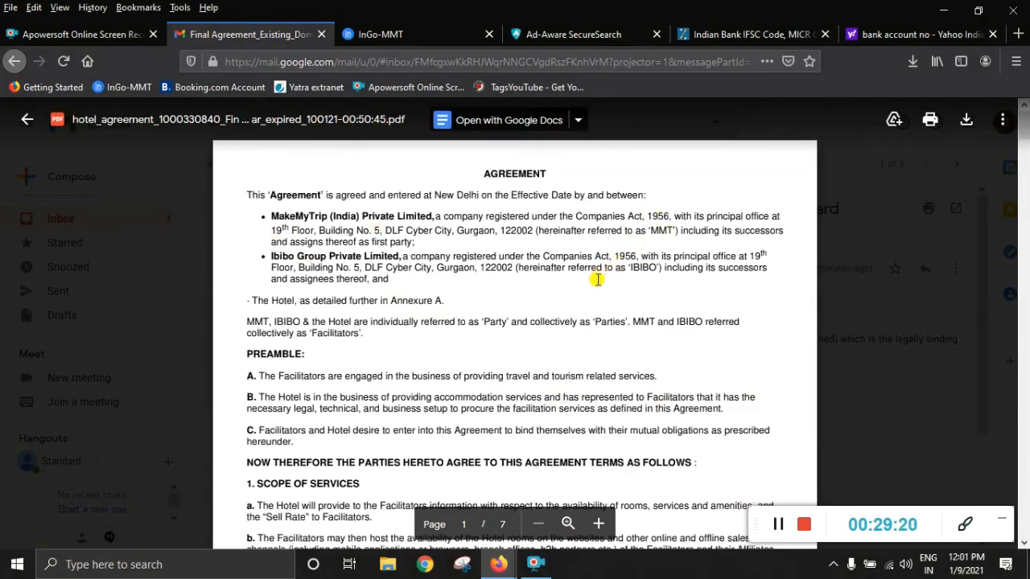
- Read through the hotel agreement's terms, including the commission and tax clauses, and check the hotel details in Annexure 1
scroll(597, 280, "down", 2)
scroll(597, 281, "down", 2)
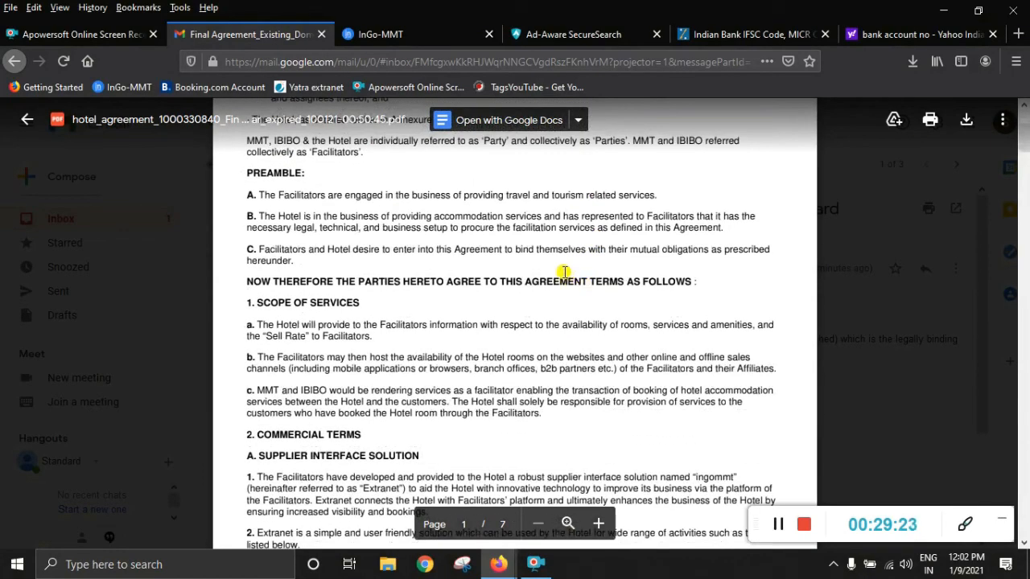
scroll(564, 271, "down", 5)
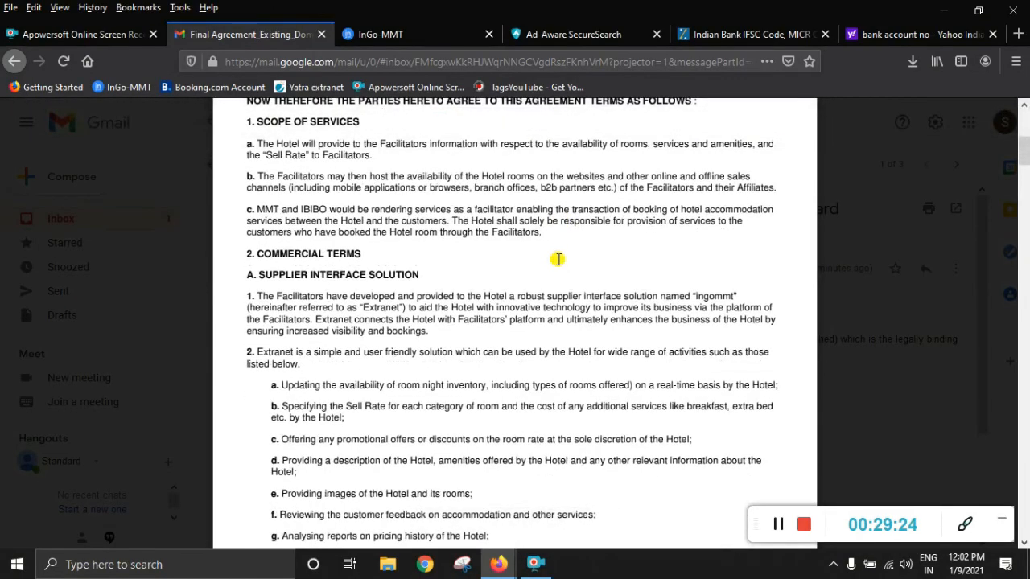
scroll(555, 257, "down", 14)
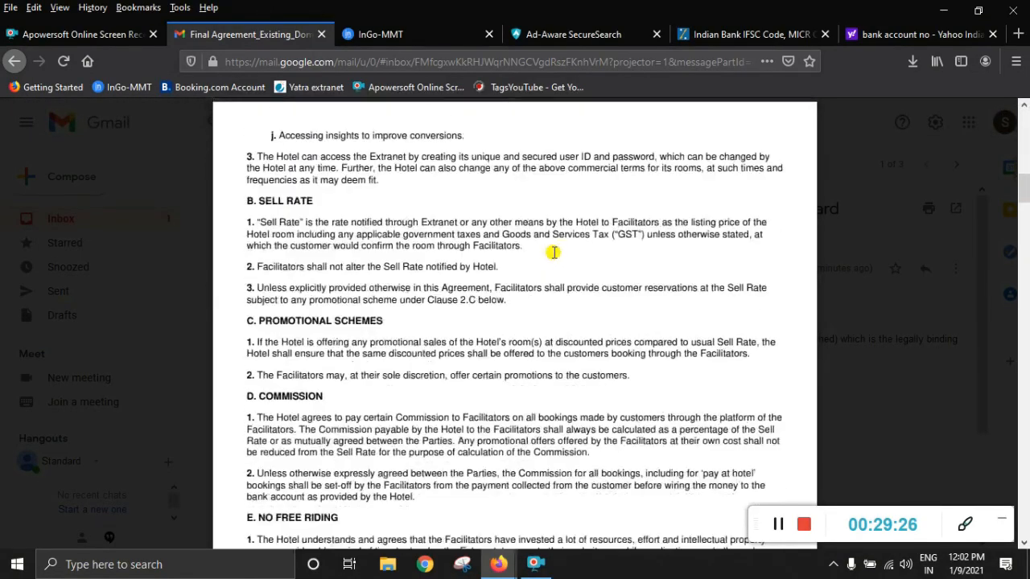
scroll(550, 251, "down", 6)
scroll(535, 234, "down", 20)
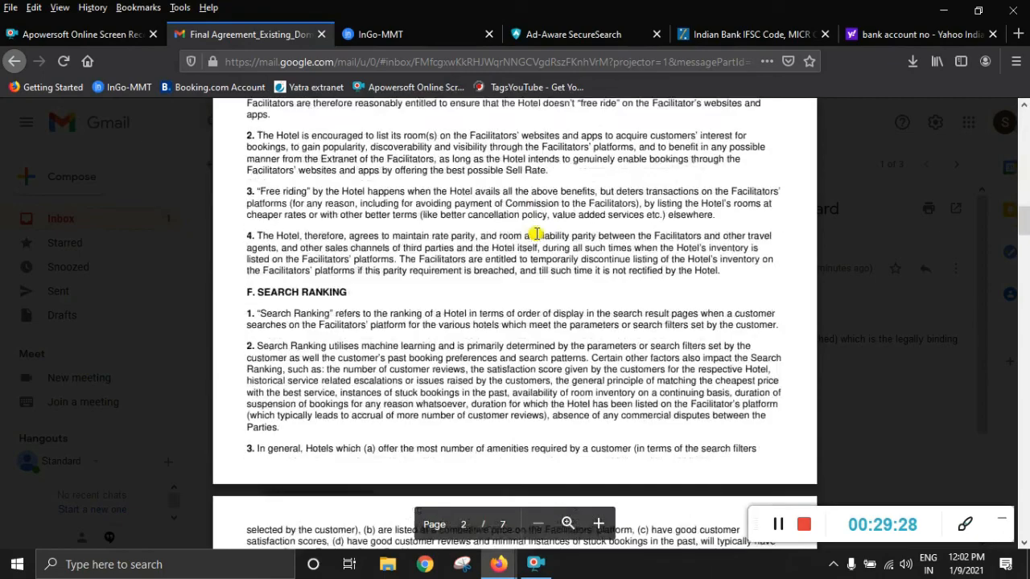
scroll(532, 239, "down", 20)
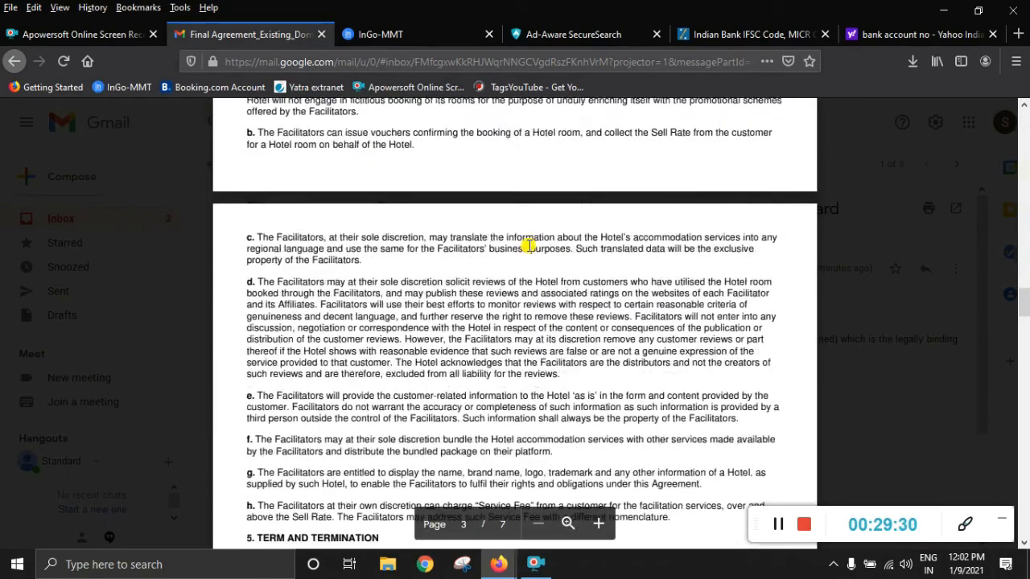
scroll(515, 264, "down", 15)
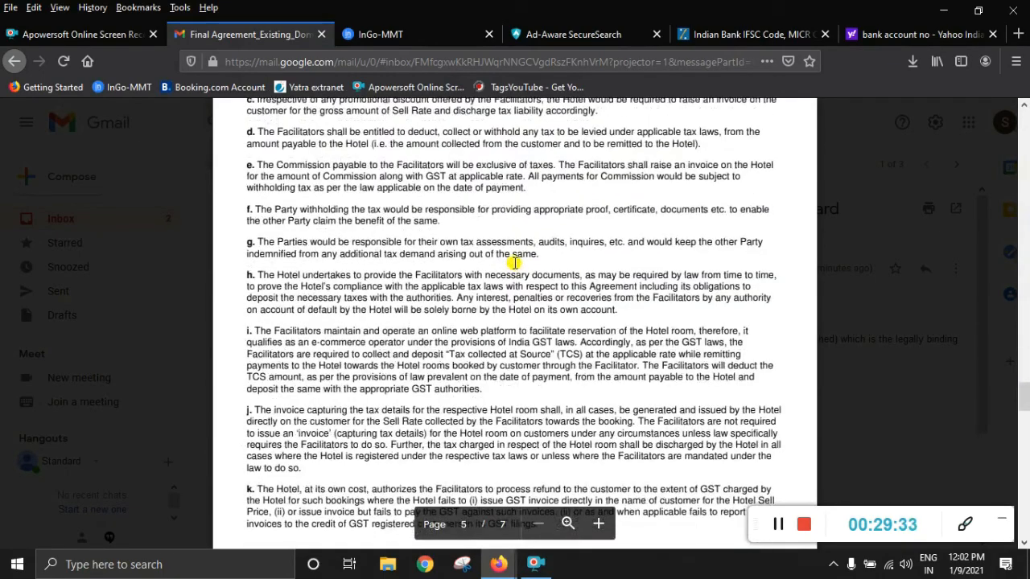
scroll(698, 270, "down", 5)
scroll(691, 282, "down", 15)
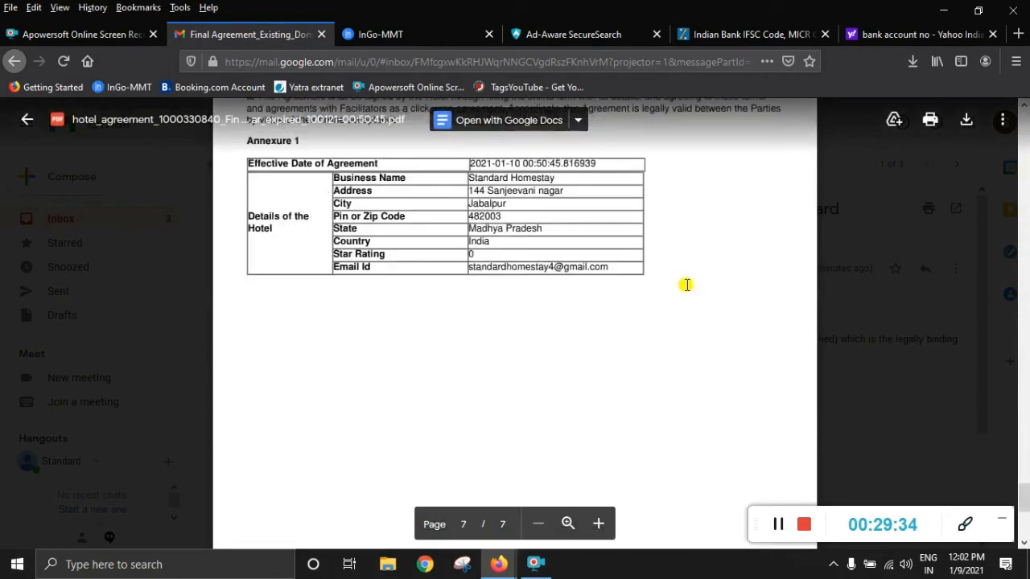
scroll(685, 273, "up", 8)
scroll(690, 268, "up", 2)
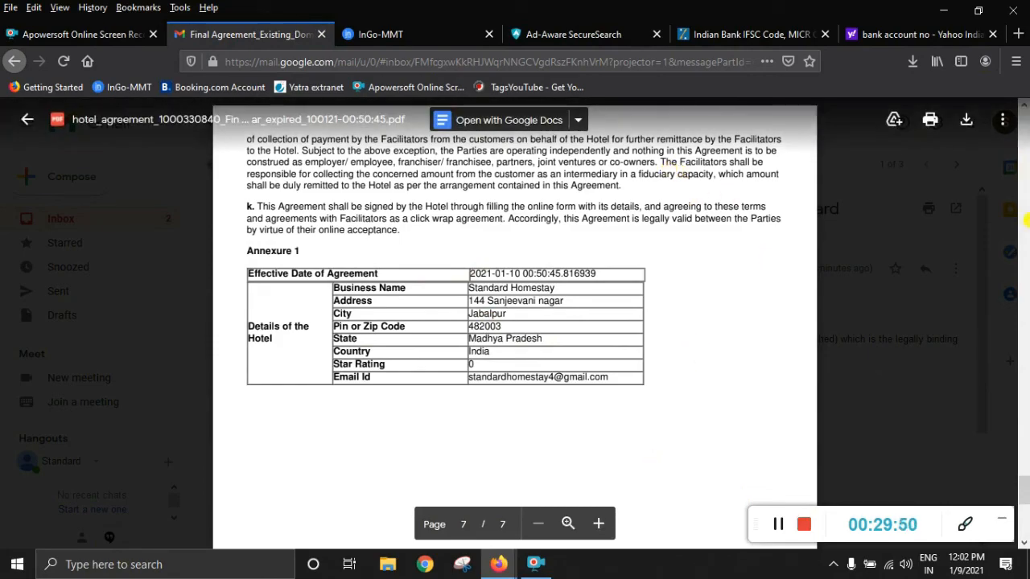
scroll(1025, 438, "up", 5)
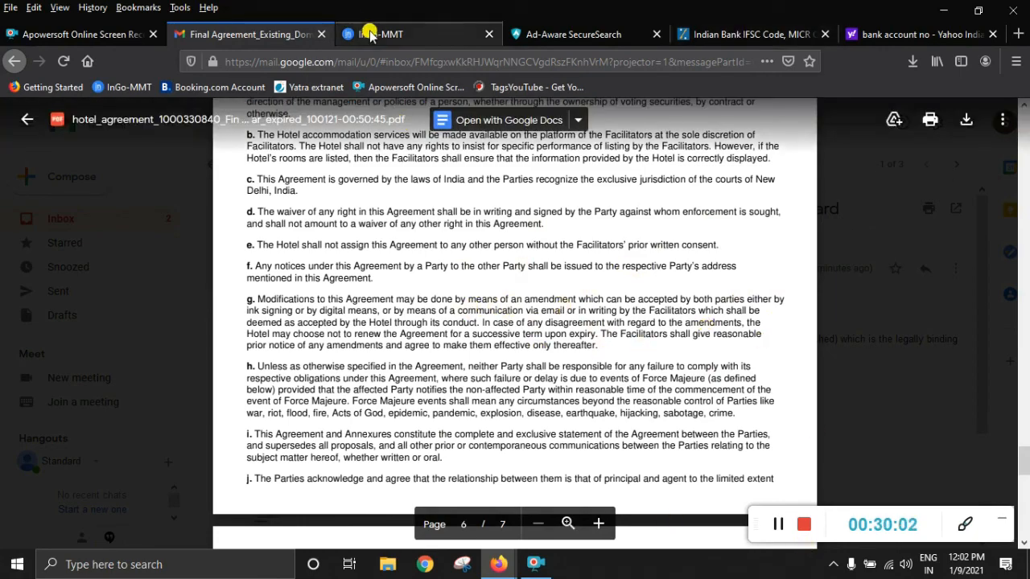
- Return to the InGo-MMT registration confirmation page and examine the options for viewing the listing and listing another property
left_click(430, 36)
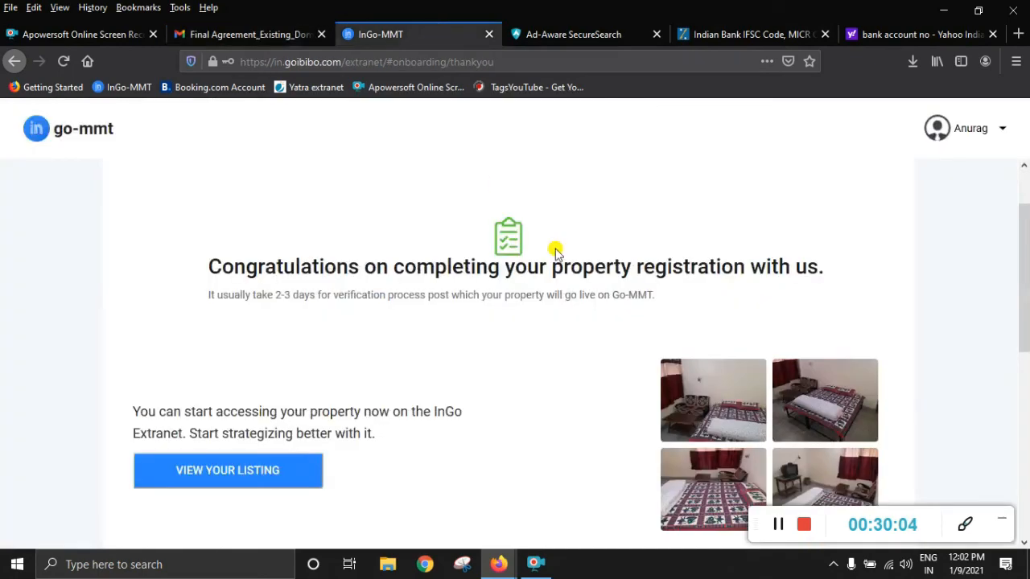
left_click_drag(1026, 299, 1023, 407)
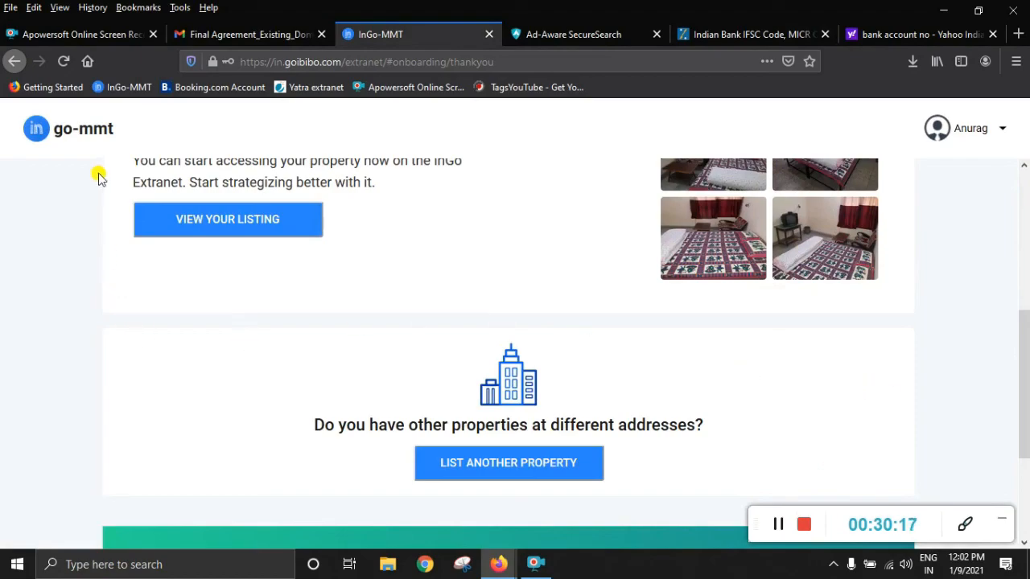
left_click_drag(1022, 354, 1026, 219)
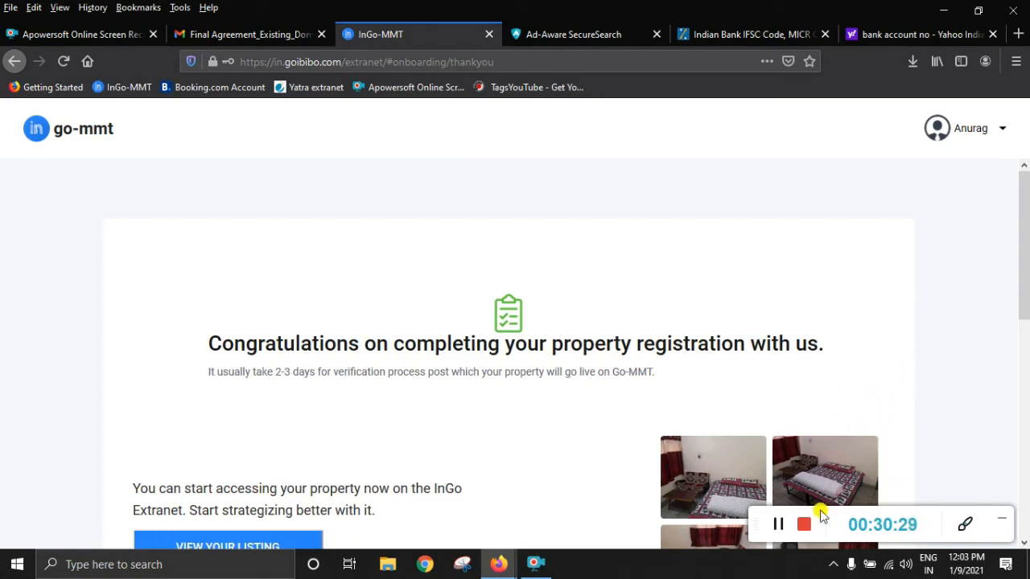
left_click_drag(1024, 273, 1022, 362)
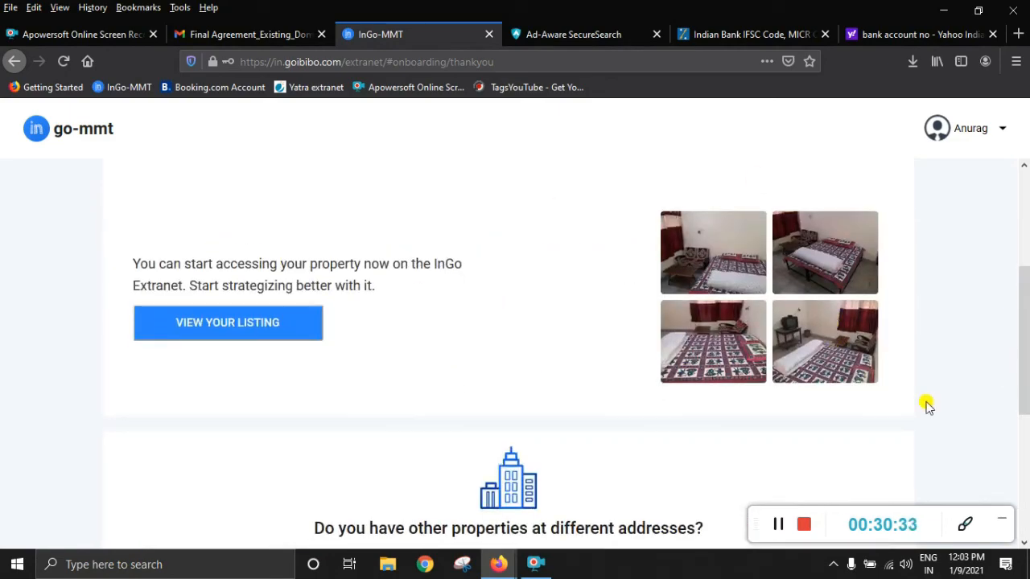
left_click_drag(1027, 345, 1022, 375)
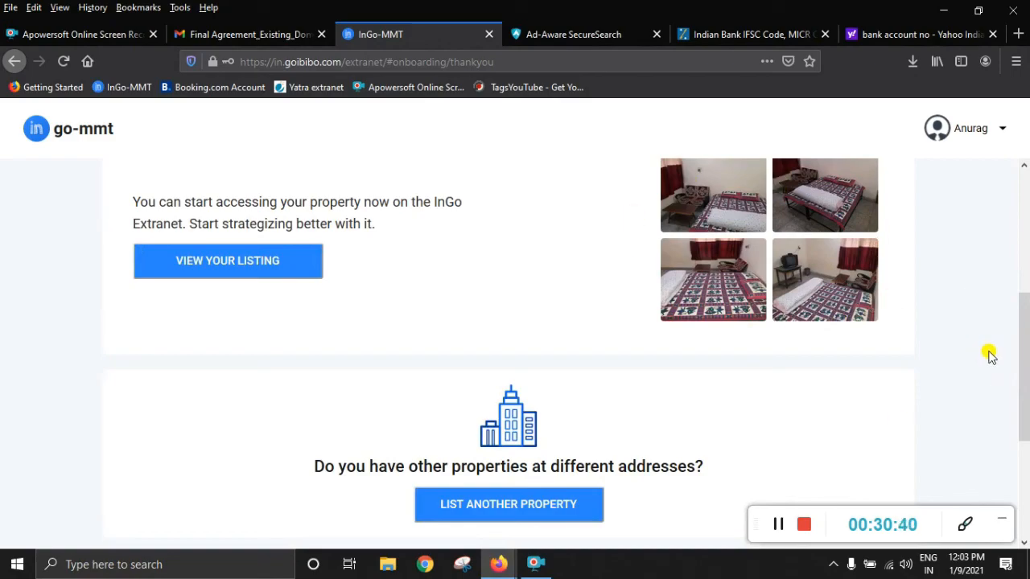
left_click_drag(1023, 354, 1022, 327)
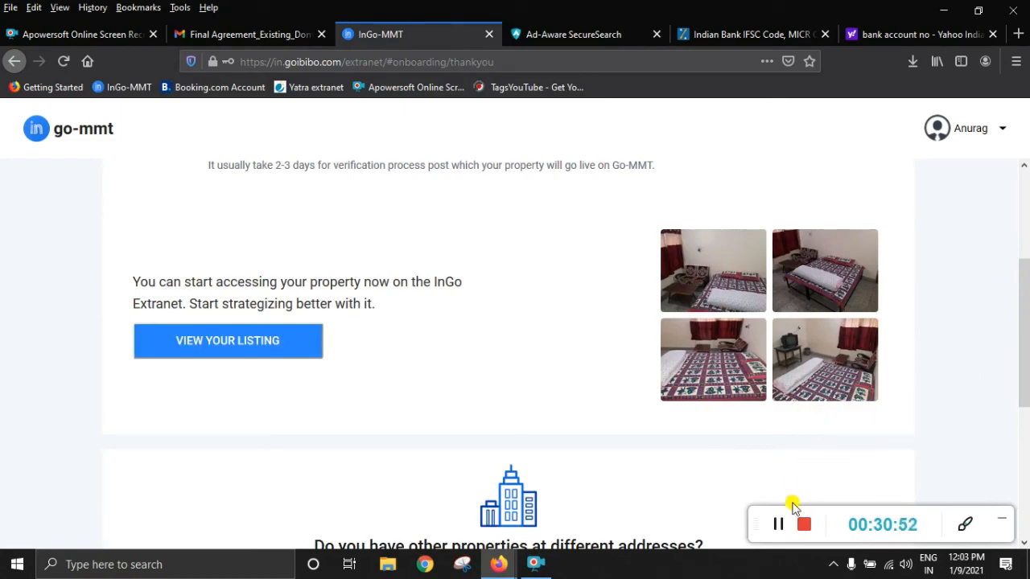
left_click(806, 524)
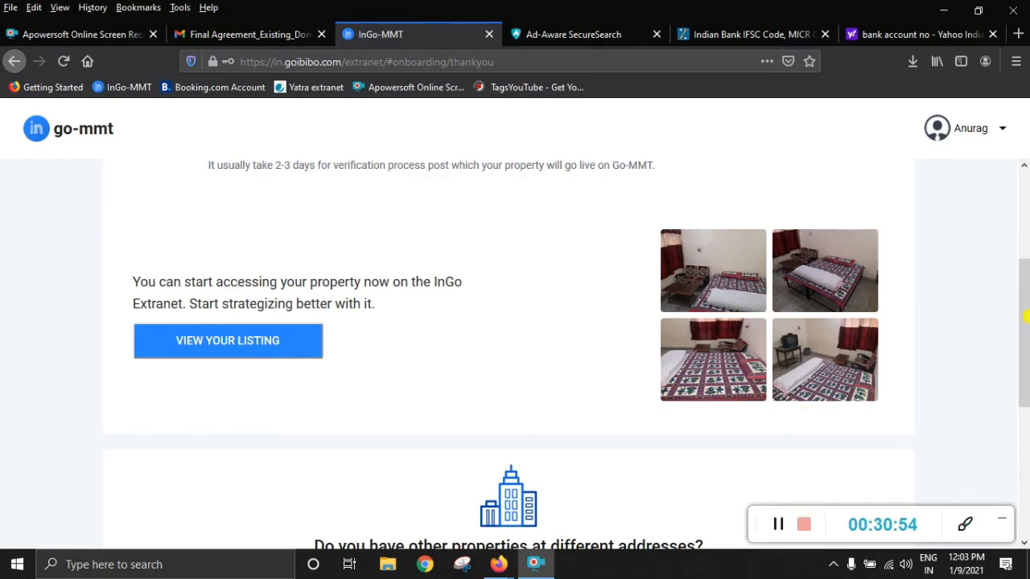